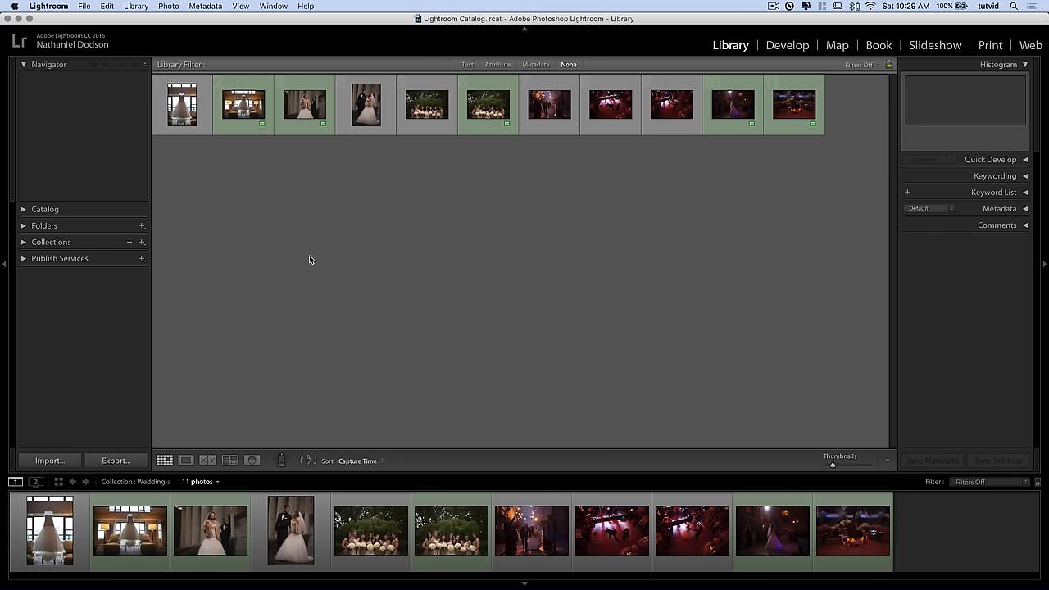
- Open the second photo, wedding-02.CR2, for developing, convert it to Black & White, and raise its exposure to +1.10
left_click(241, 118)
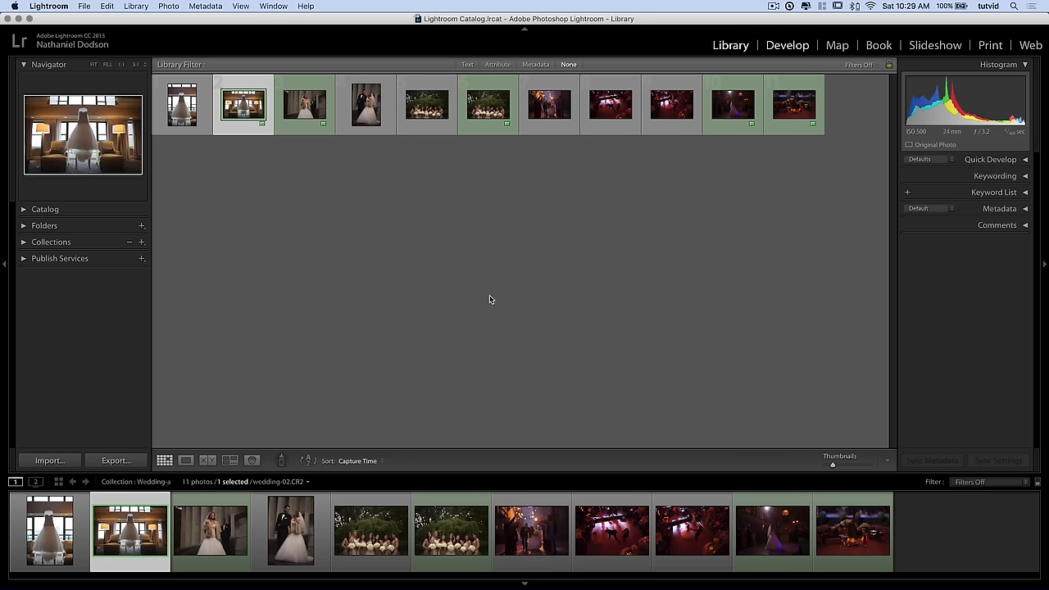
key("d")
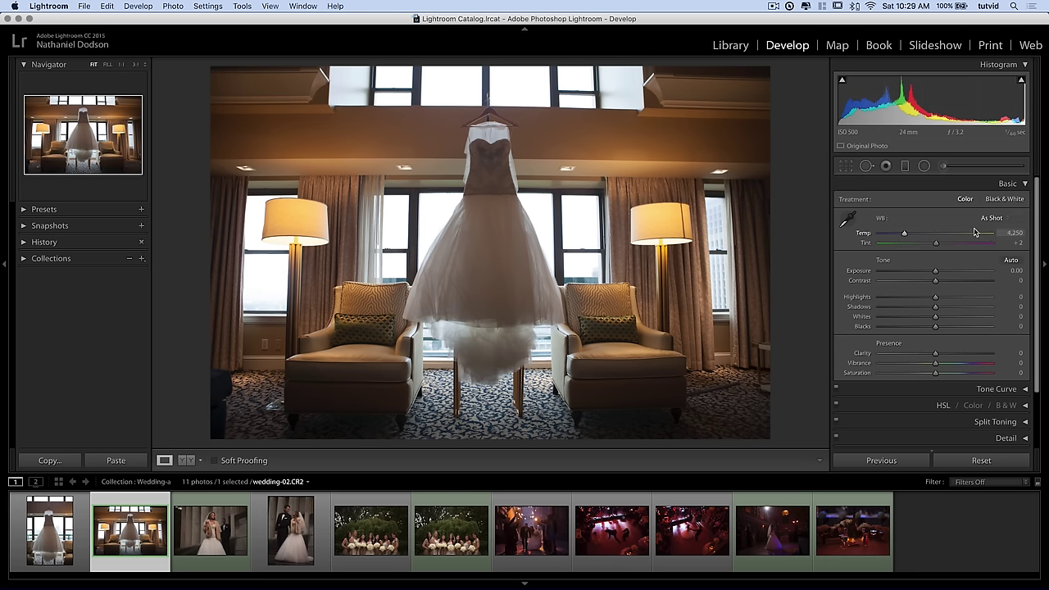
left_click(1006, 199)
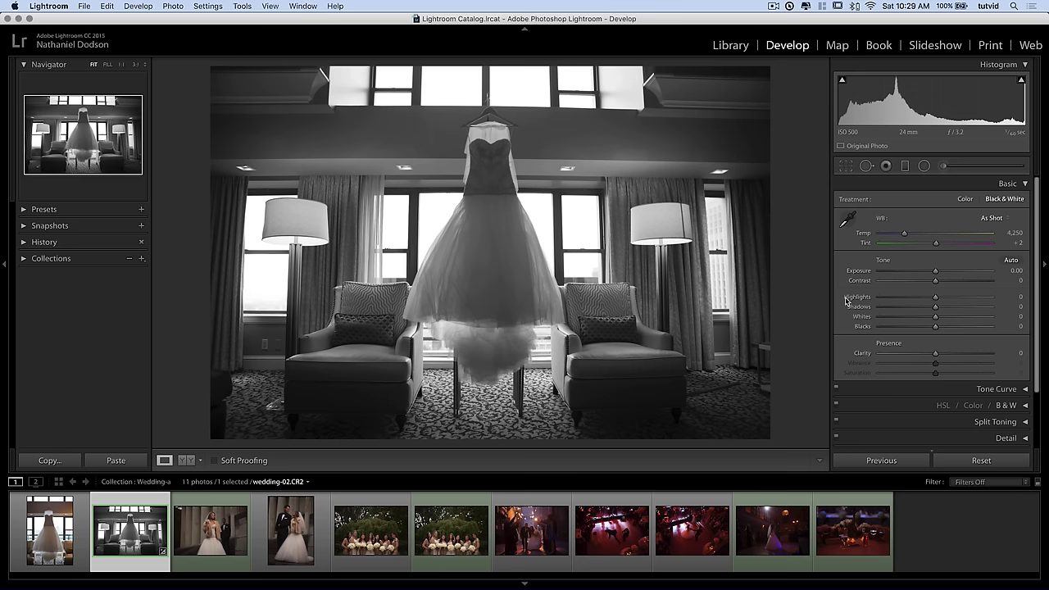
left_click_drag(935, 271, 951, 276)
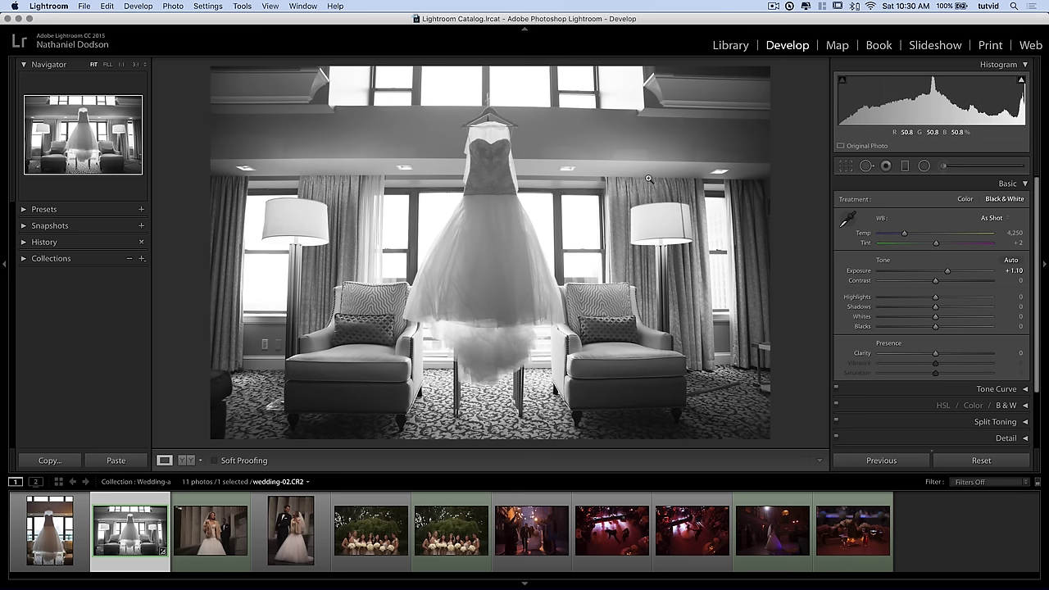
- Show the photo info overlay to check the file's camera and lens details, and hide it again
key("i")
key("i")
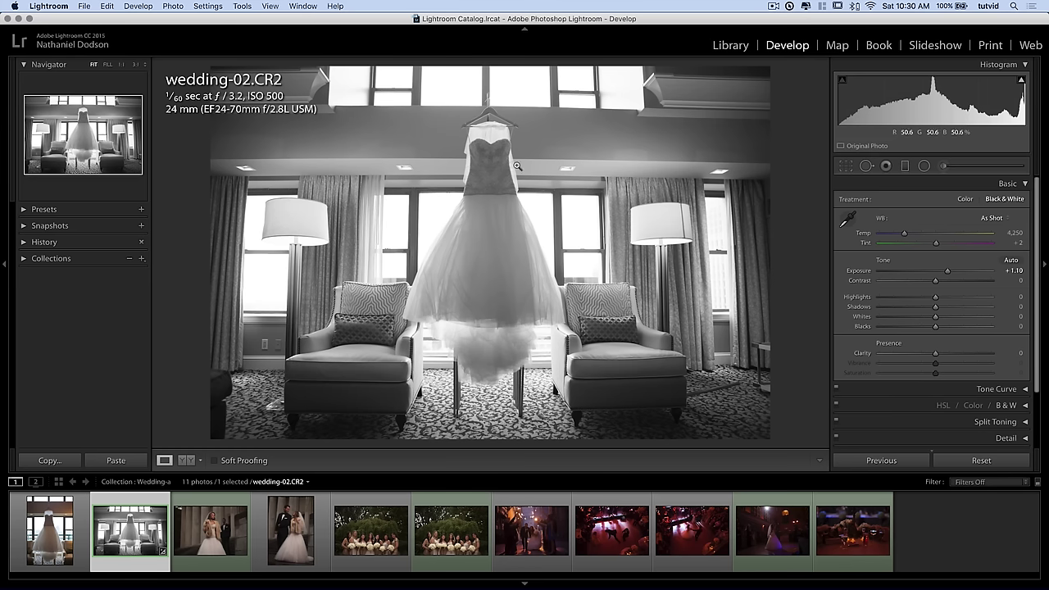
key("i")
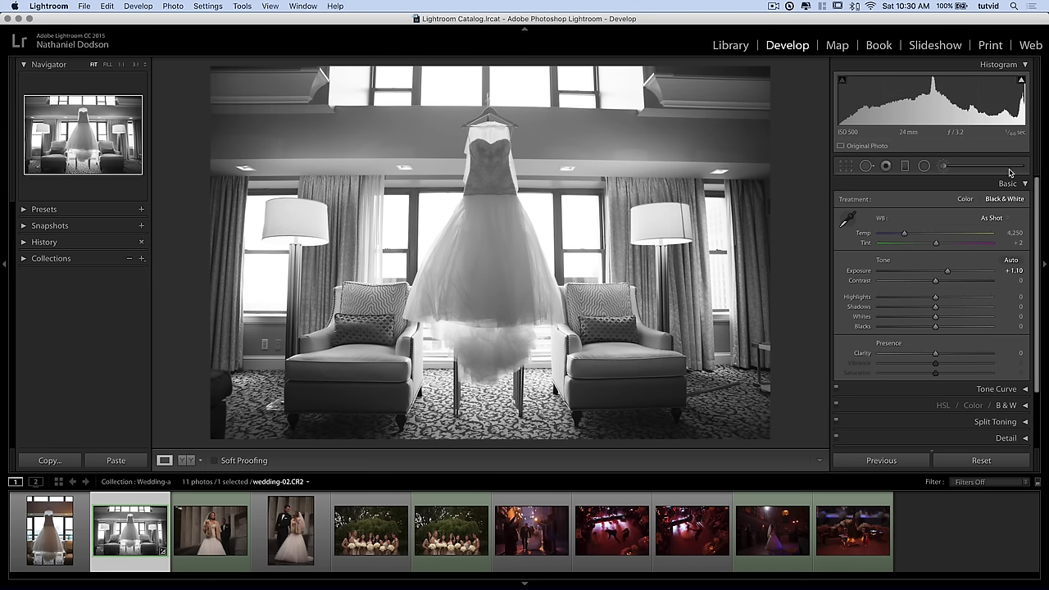
- Enable profile corrections for the Canon EF 24-70mm f/2.8 L USM lens on the dress photo
left_click(988, 188)
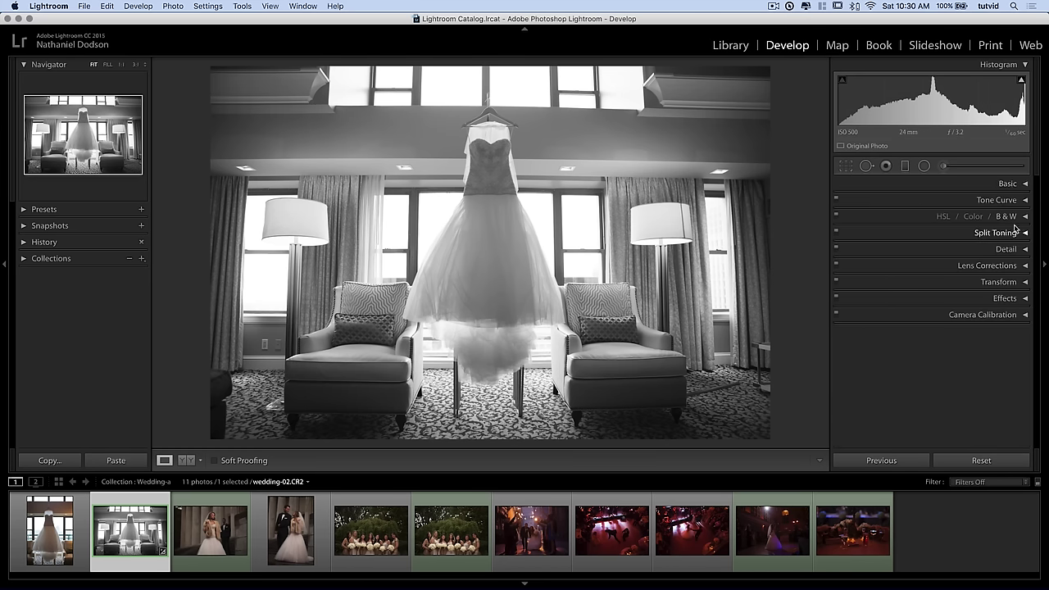
left_click(979, 265)
left_click(873, 308)
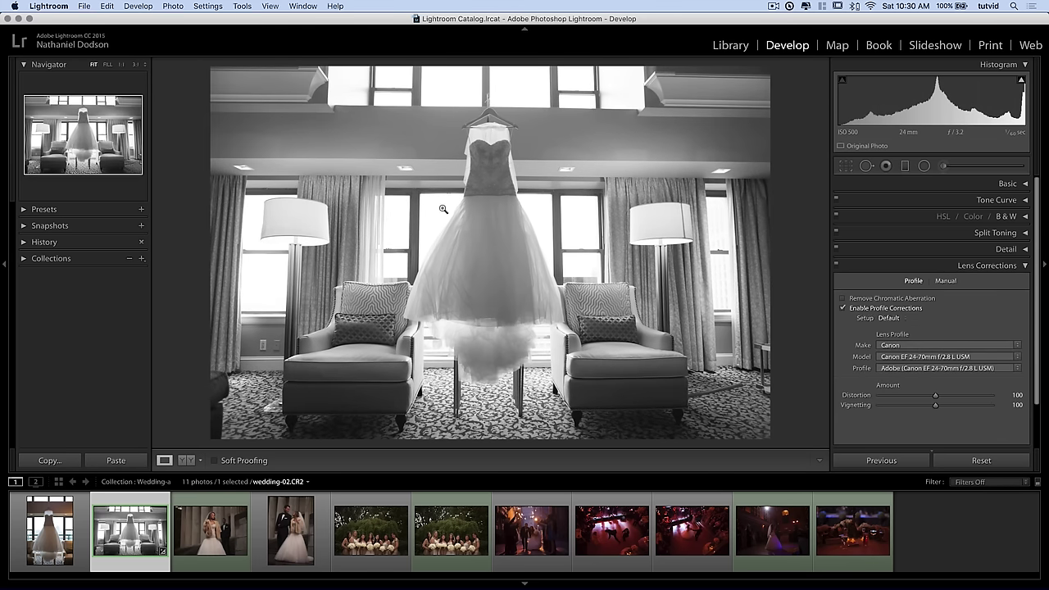
left_click(997, 268)
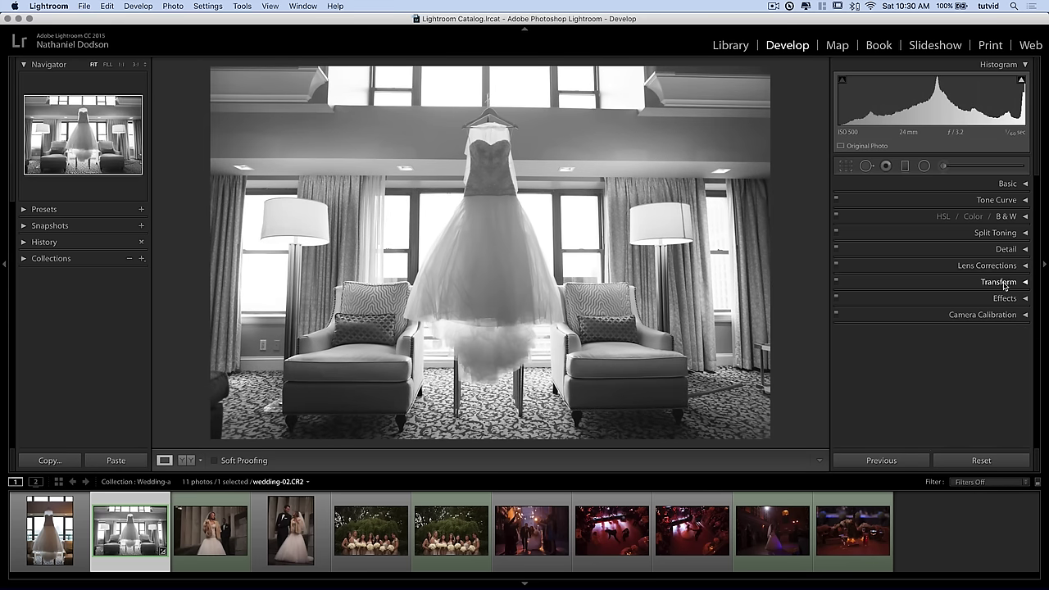
- Try Level Upright, and replace it with Guided Upright using two horizontal guides along the ceiling beam's lower edge and the photo's upper edge
left_click(934, 281)
left_click(874, 297)
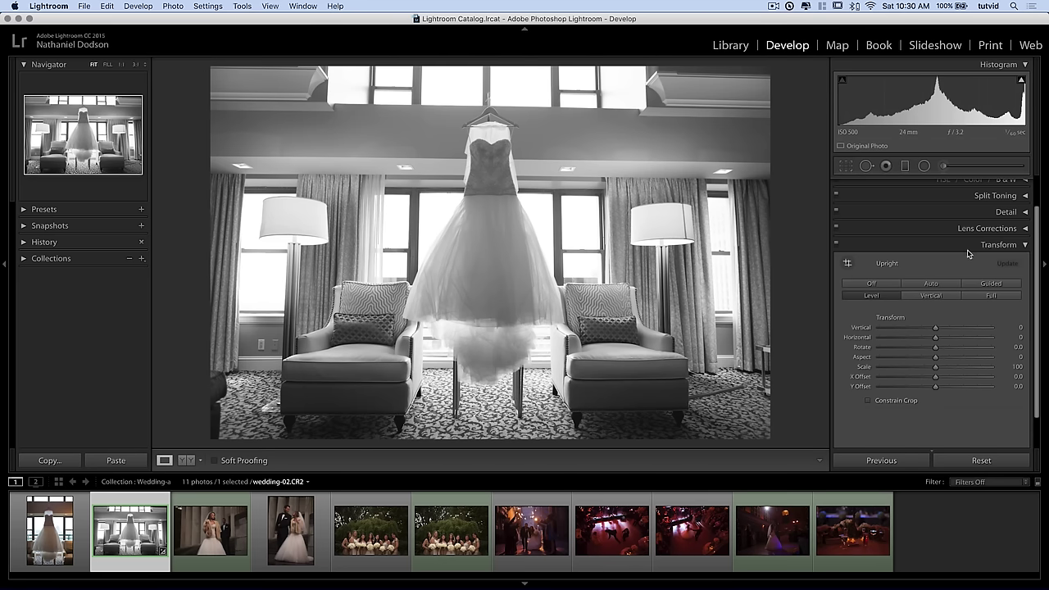
left_click(847, 263)
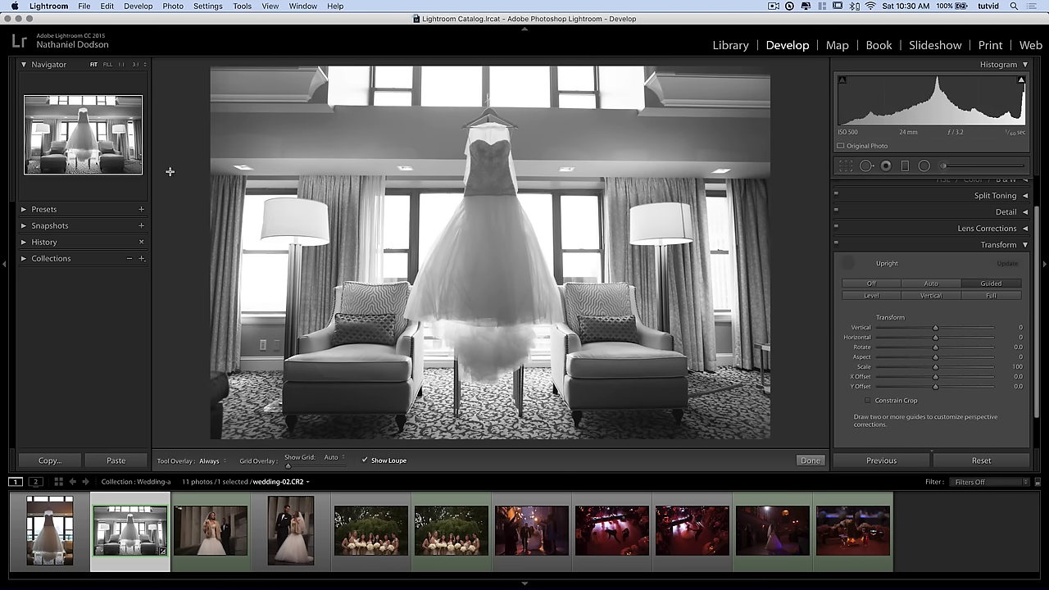
left_click_drag(213, 157, 761, 163)
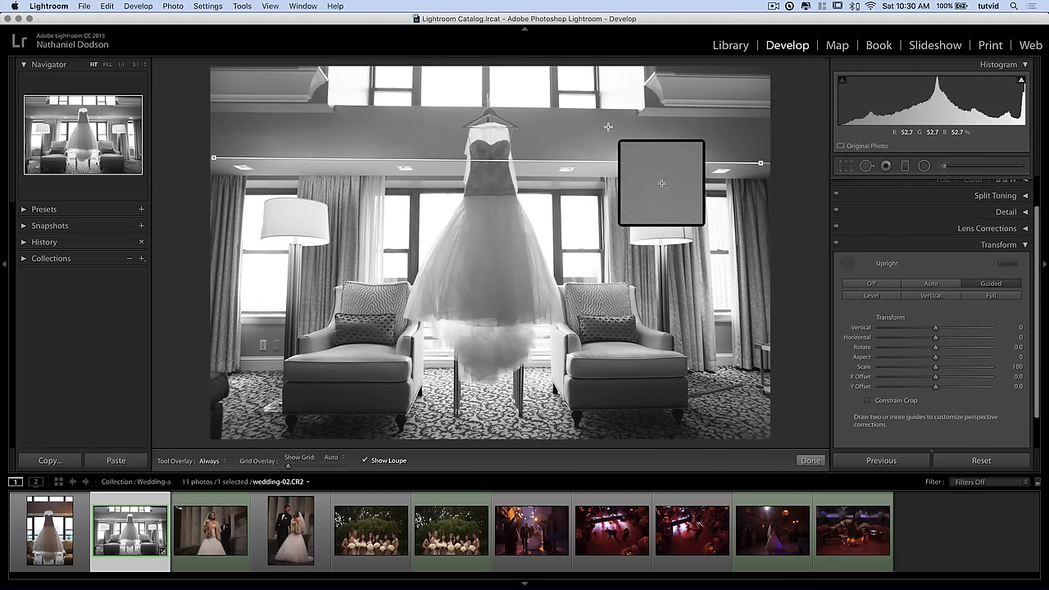
mouse_move(214, 70)
left_mouse_down()
mouse_move(753, 90)
mouse_move(766, 77)
left_mouse_up()
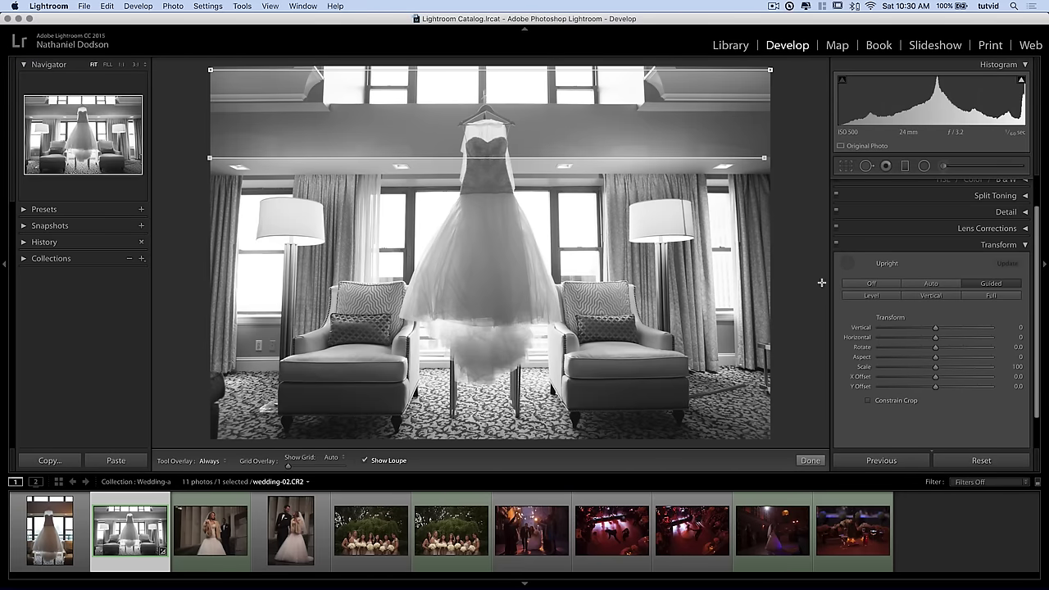
left_click(840, 243)
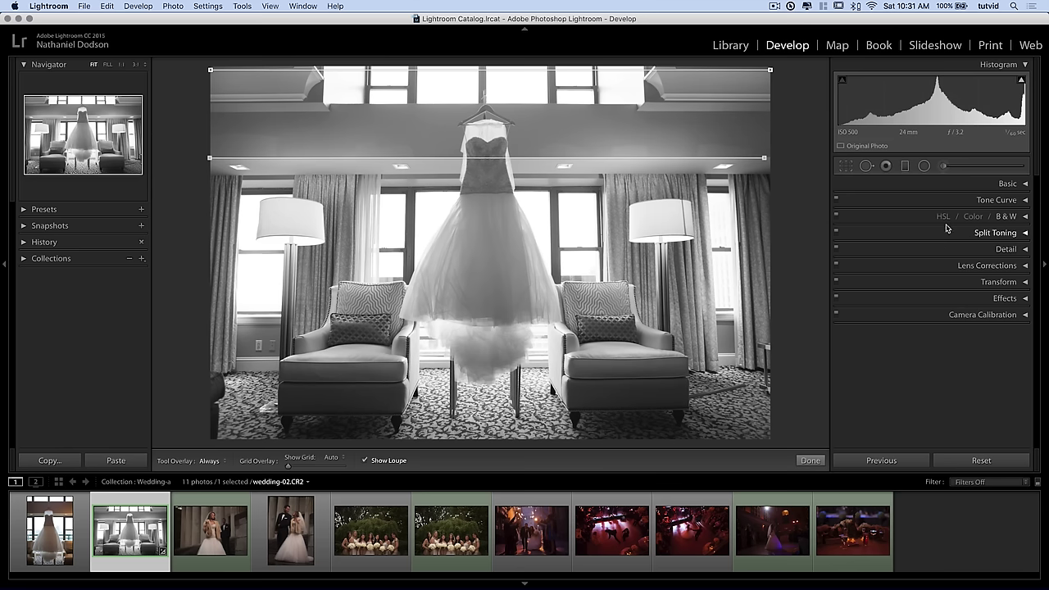
- Set Clarity to +10, Contrast to +50, Blacks to -7 and Shadows to -8, and finish the Guided Upright editing
left_click(1011, 183)
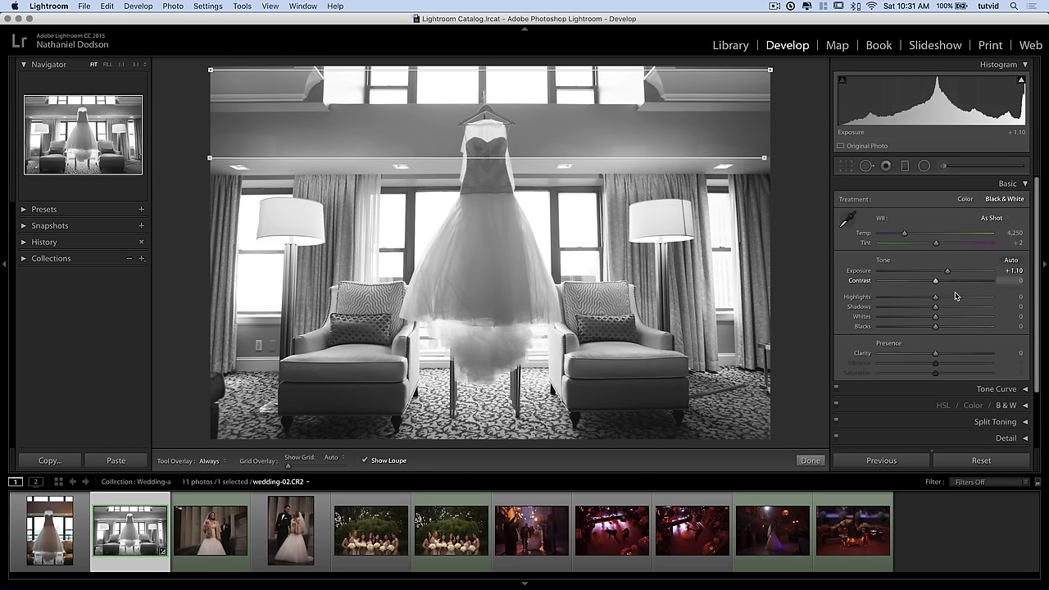
left_click_drag(935, 354, 944, 357)
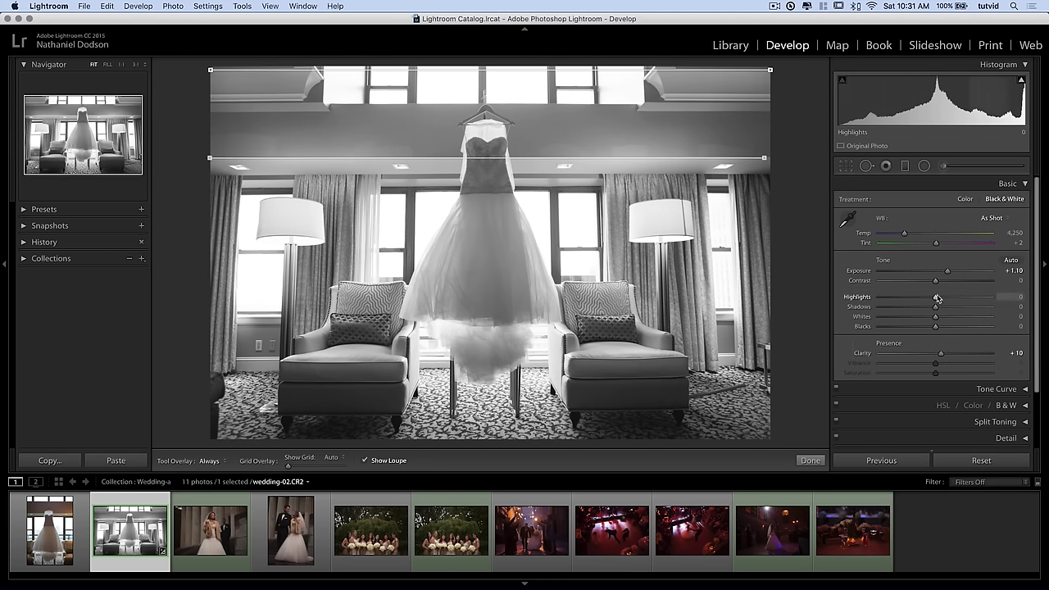
left_click_drag(935, 281, 966, 284)
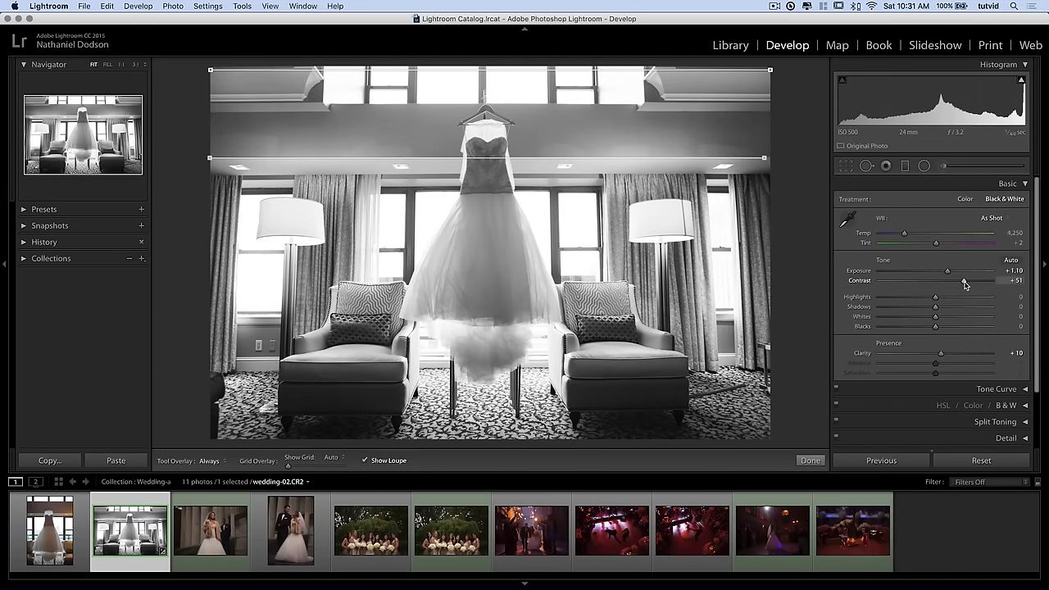
left_click_drag(967, 284, 965, 284)
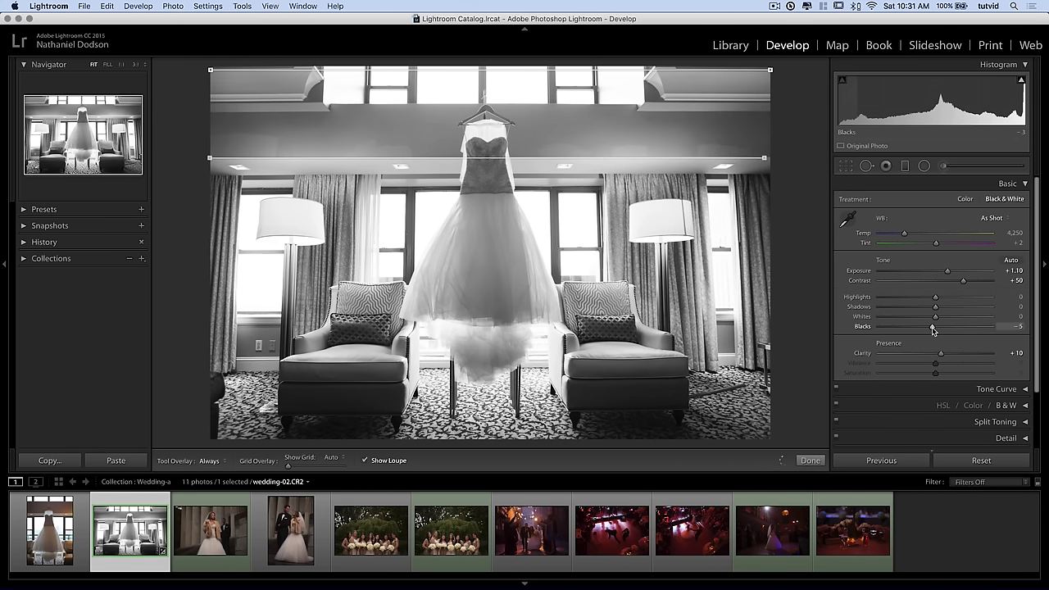
left_click_drag(935, 308, 931, 309)
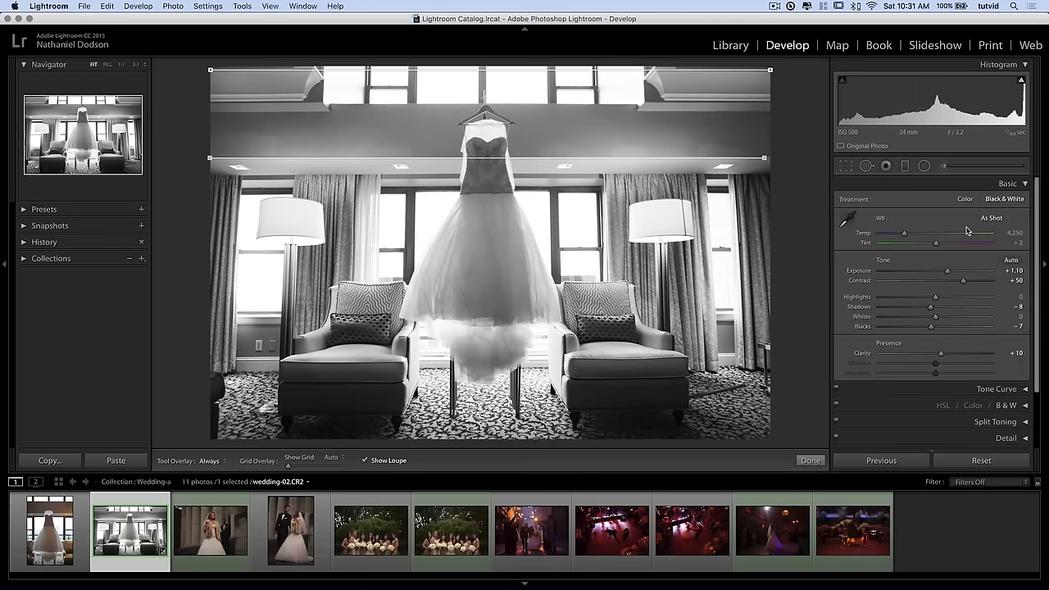
left_click(1011, 187)
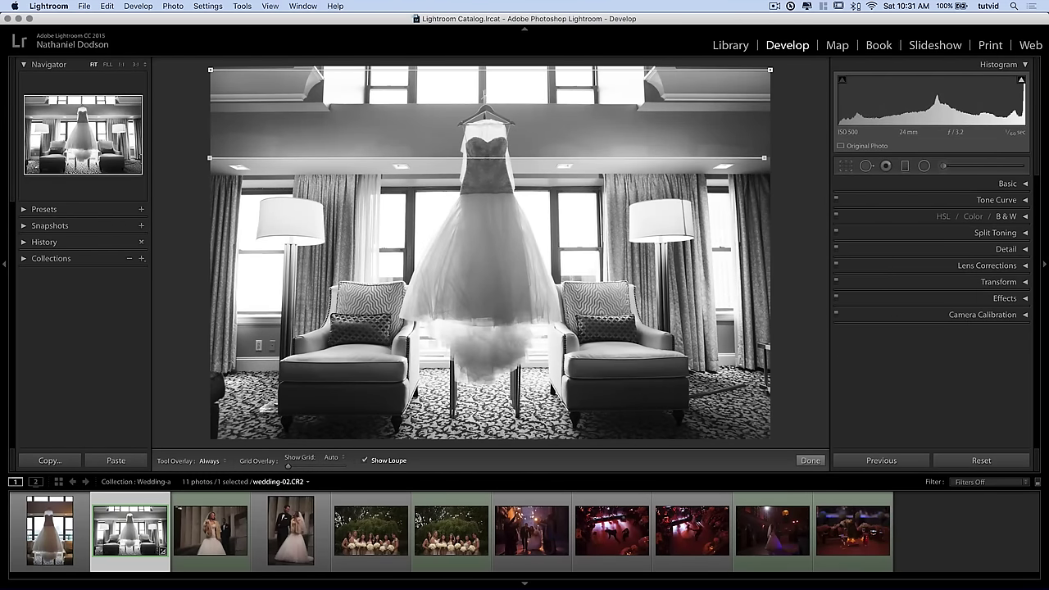
left_click(809, 460)
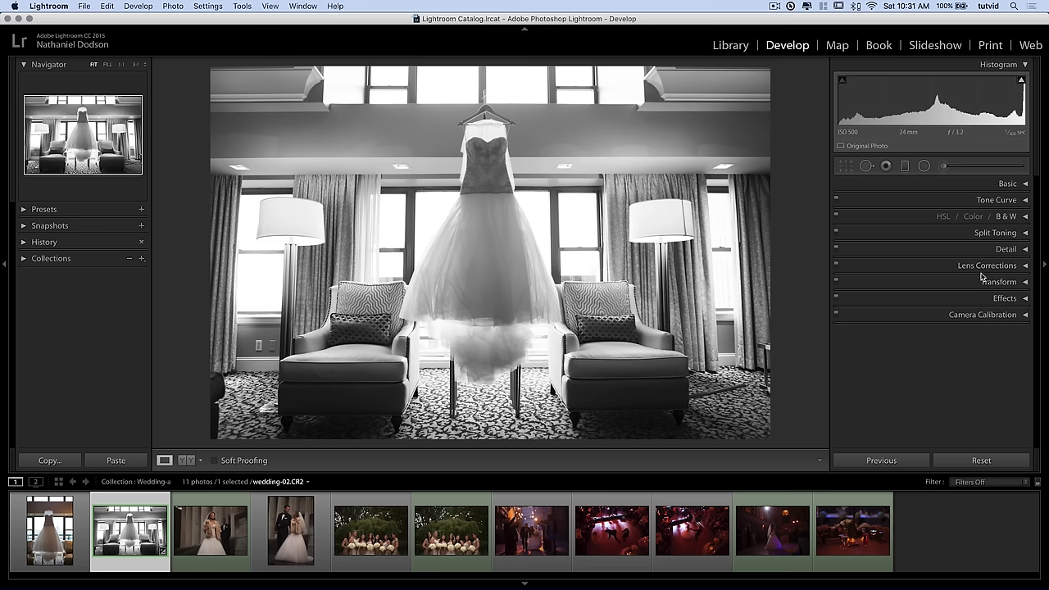
- Set the Dehaze amount of the dress photo to +15
left_click(1004, 285)
left_click(1004, 284)
left_click(1001, 300)
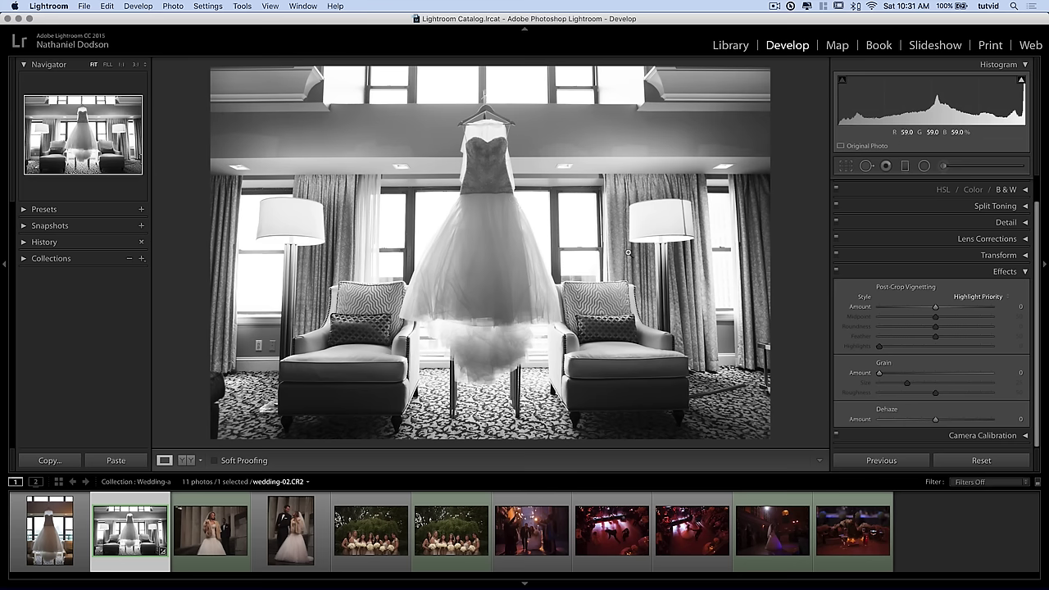
left_click_drag(937, 423, 945, 421)
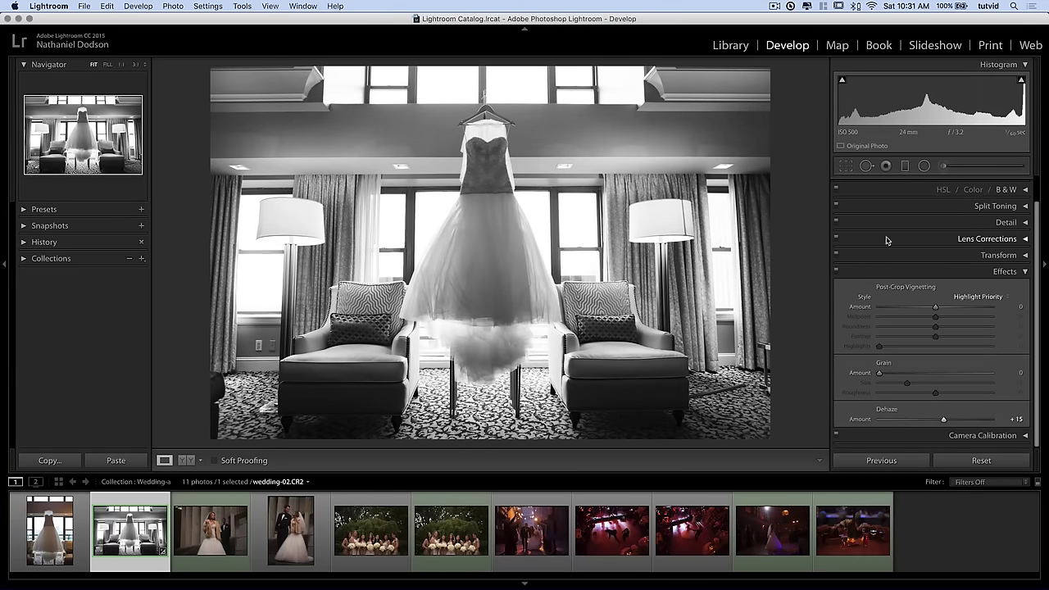
left_click(1018, 279)
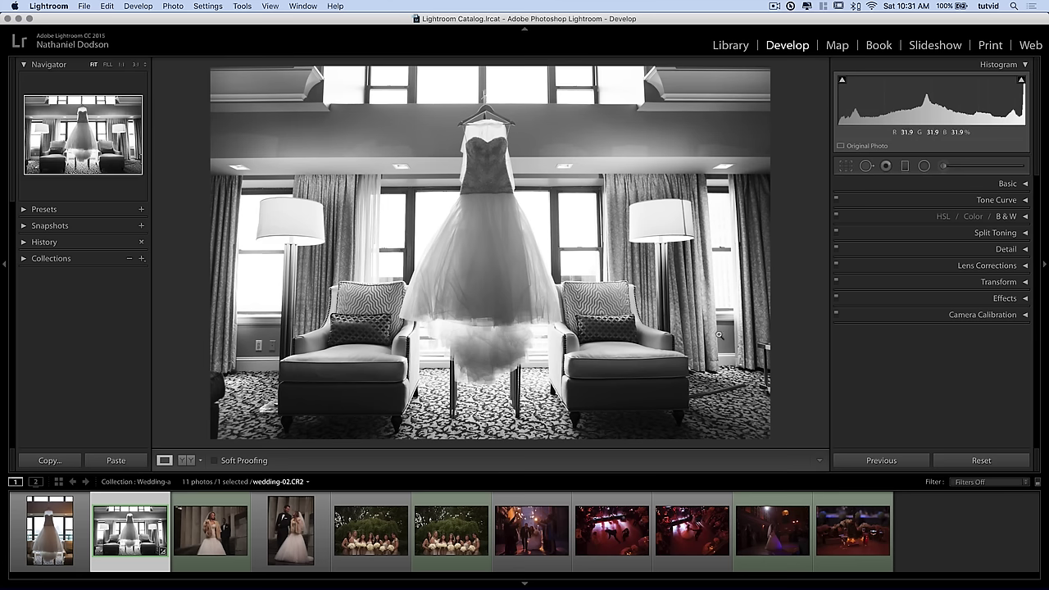
- Sharpen the dress photo with an amount of 103, a radius of 1.3 and masking of 35
left_click(1006, 249)
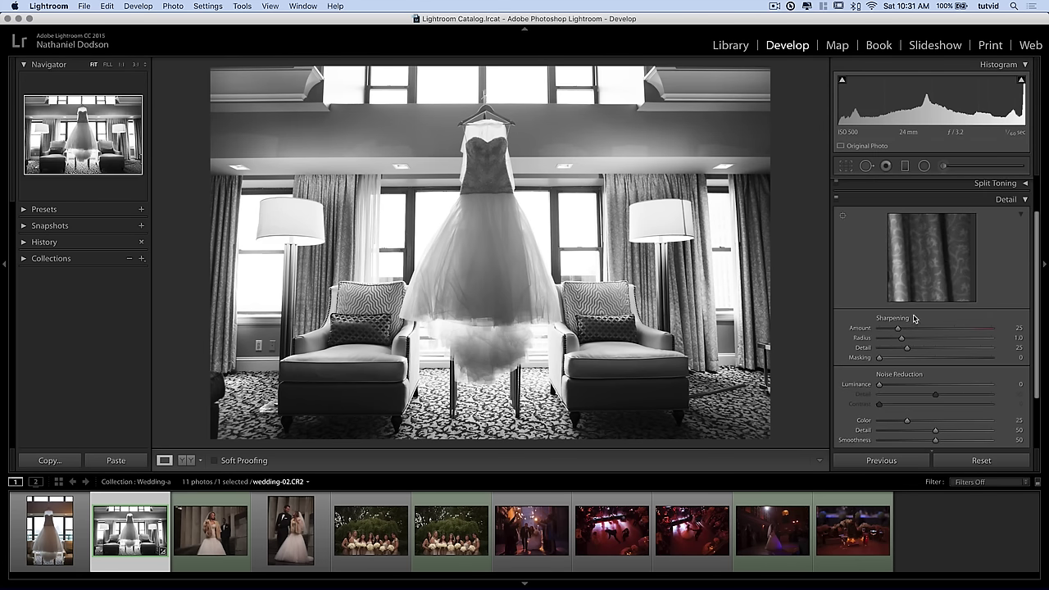
left_click_drag(898, 327, 954, 328)
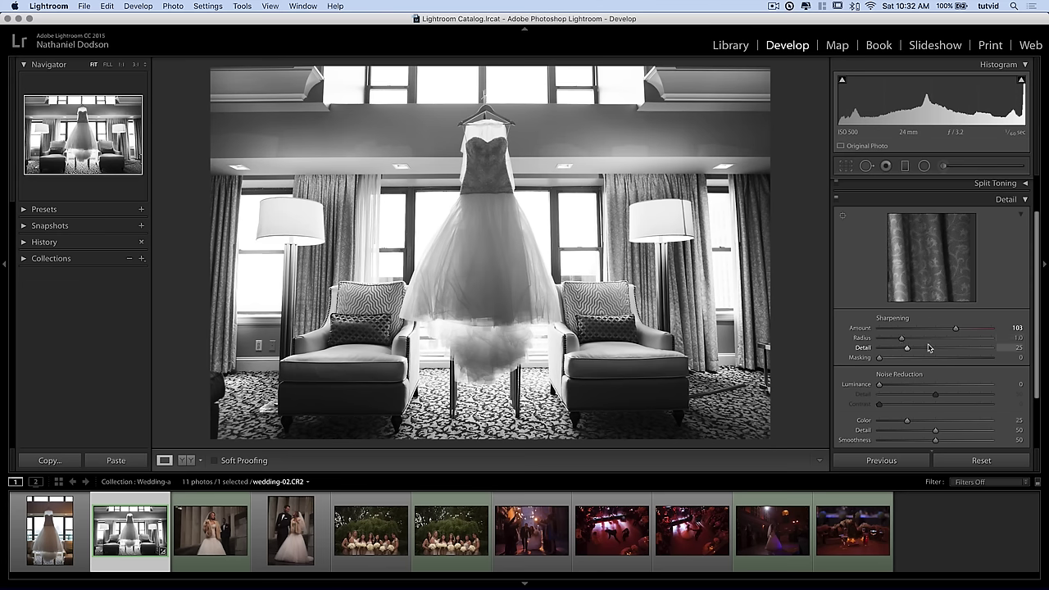
mouse_move(908, 340)
left_mouse_down()
mouse_move(919, 338)
mouse_move(887, 358)
mouse_move(919, 358)
left_mouse_up()
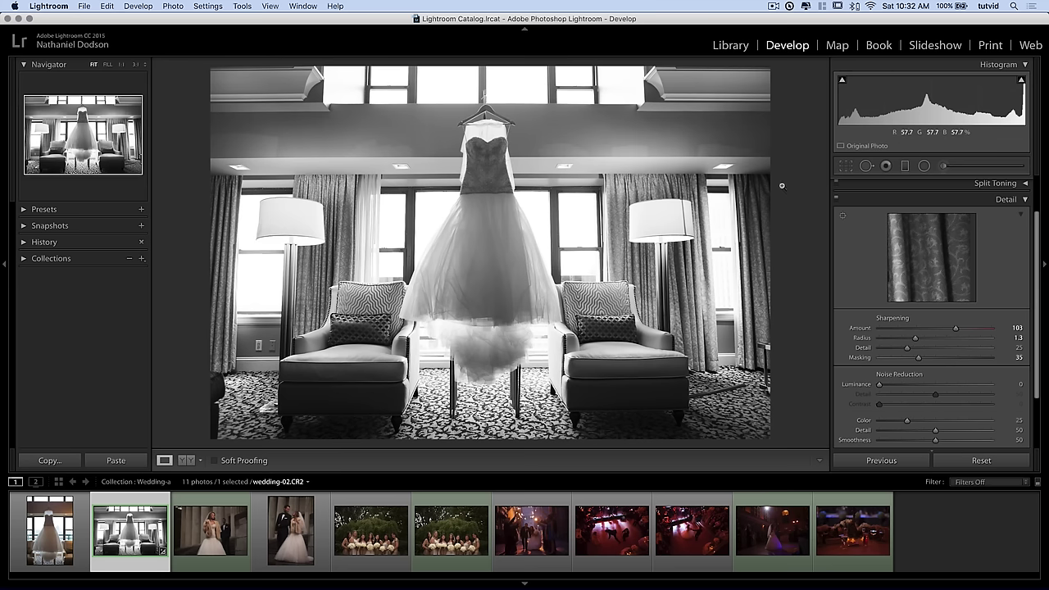
left_click(1007, 200)
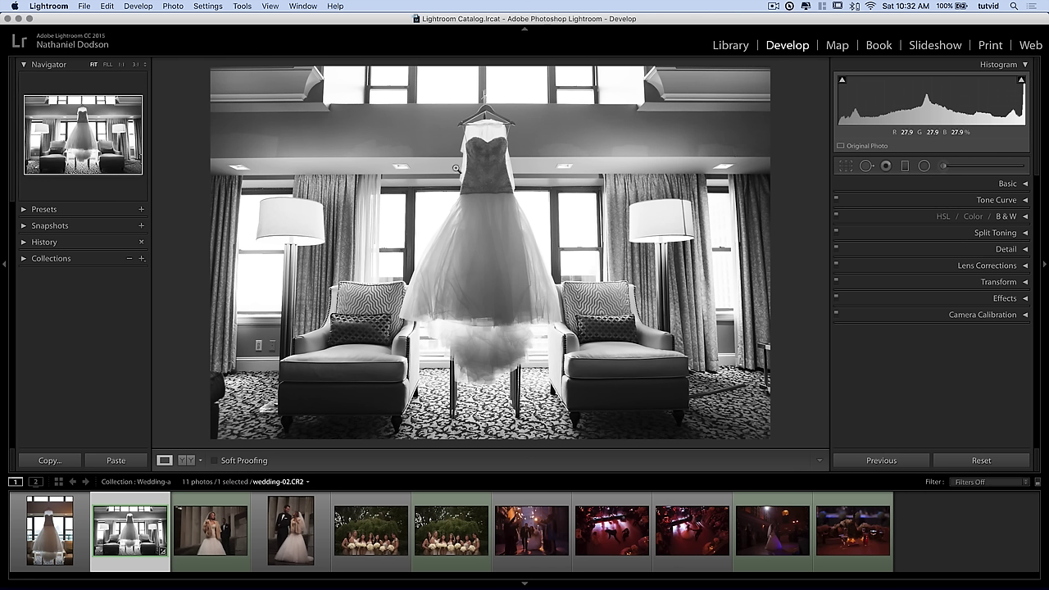
- Compare the dress photo's before and after versions side by side, and return to the single-photo view
left_click(187, 460)
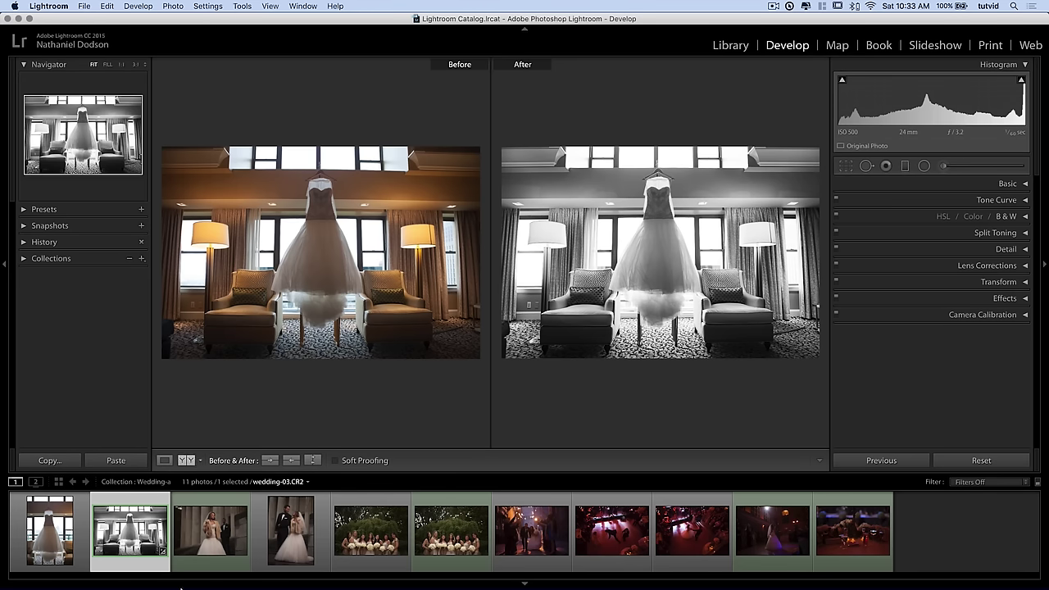
left_click(163, 462)
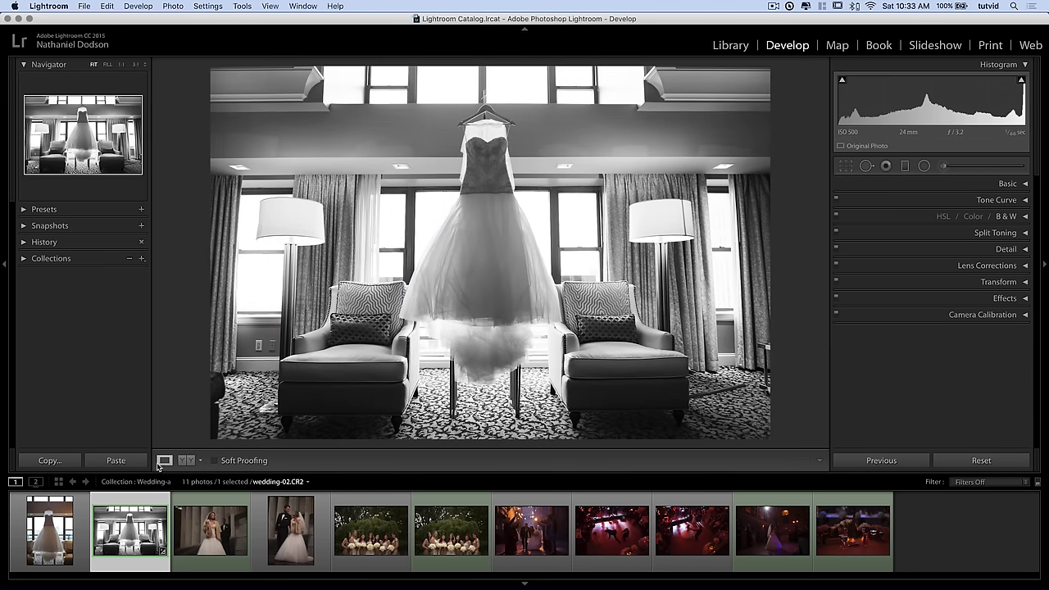
- On wedding-03.CR2, fade the RGB tone curve by slightly raising the black point and lowering the white point's output to about 93.3%
left_click(209, 537)
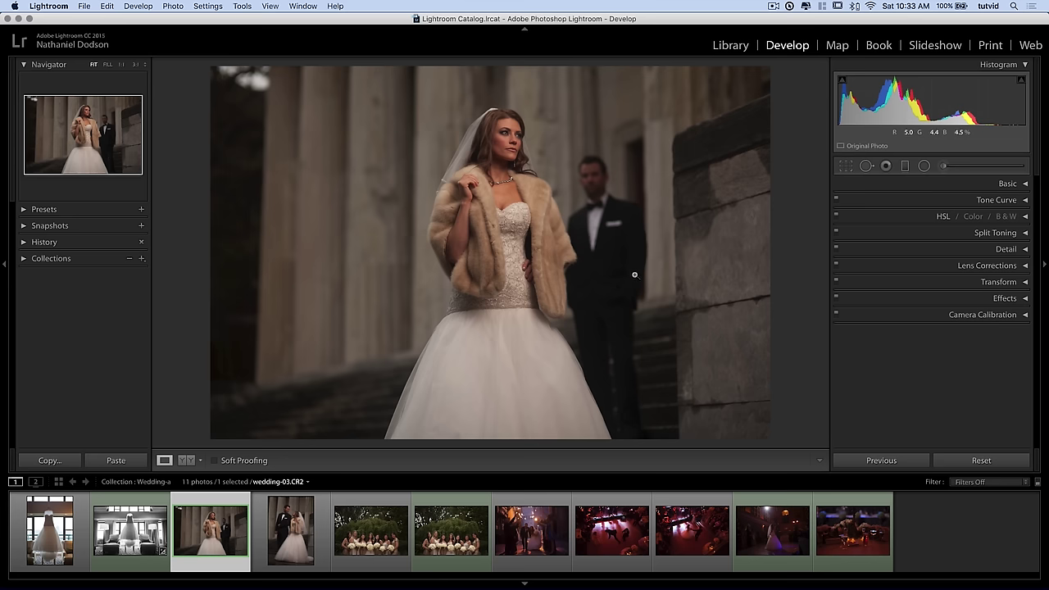
left_click(1003, 204)
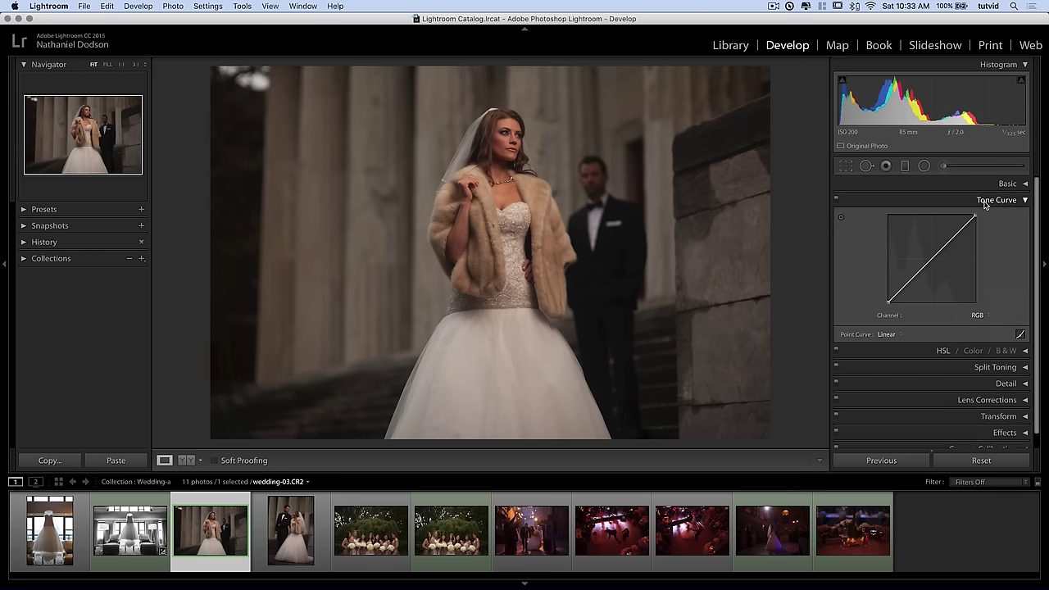
mouse_move(887, 302)
left_mouse_down()
mouse_move(887, 270)
mouse_move(891, 293)
left_mouse_up()
left_click_drag(976, 217, 975, 221)
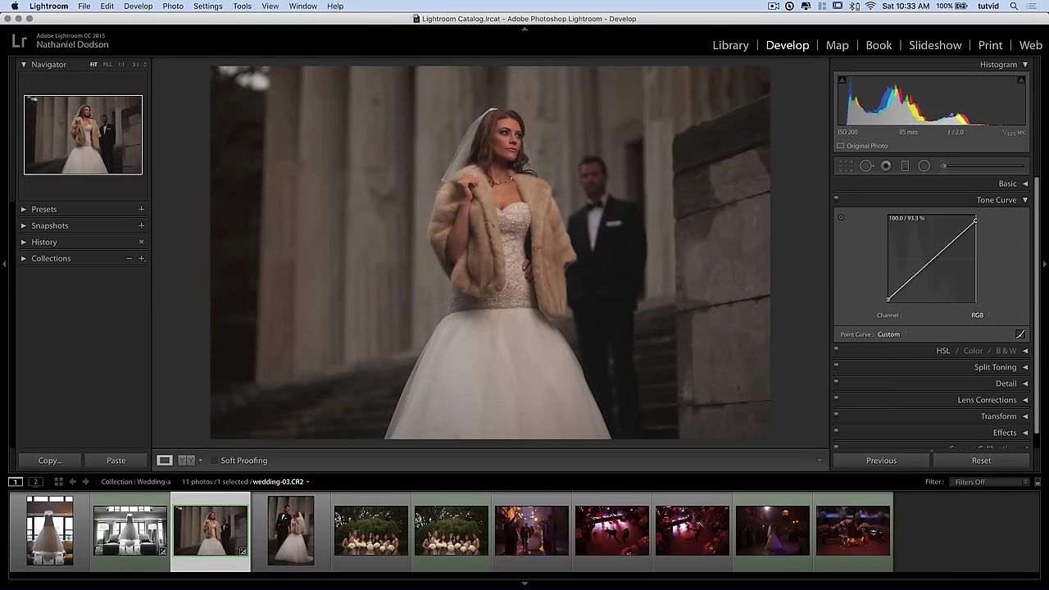
left_click(1007, 200)
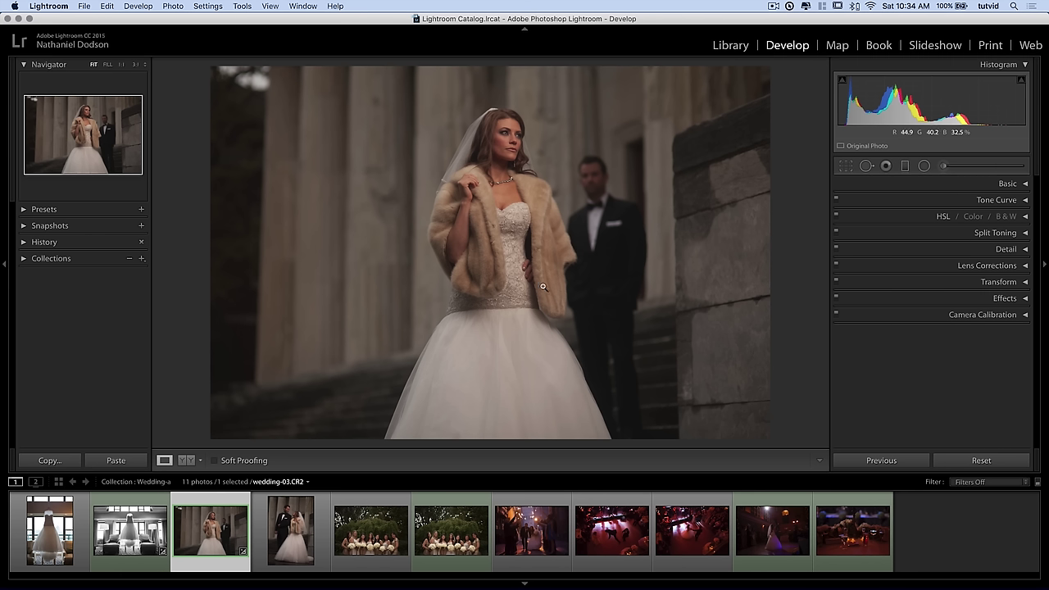
- Set Temp 6,503, Tint +10, Exposure +0.60, Highlights −13, Shadows +26, Whites −18, Clarity +7 and Vibrance +9 on the portrait
left_click(1015, 184)
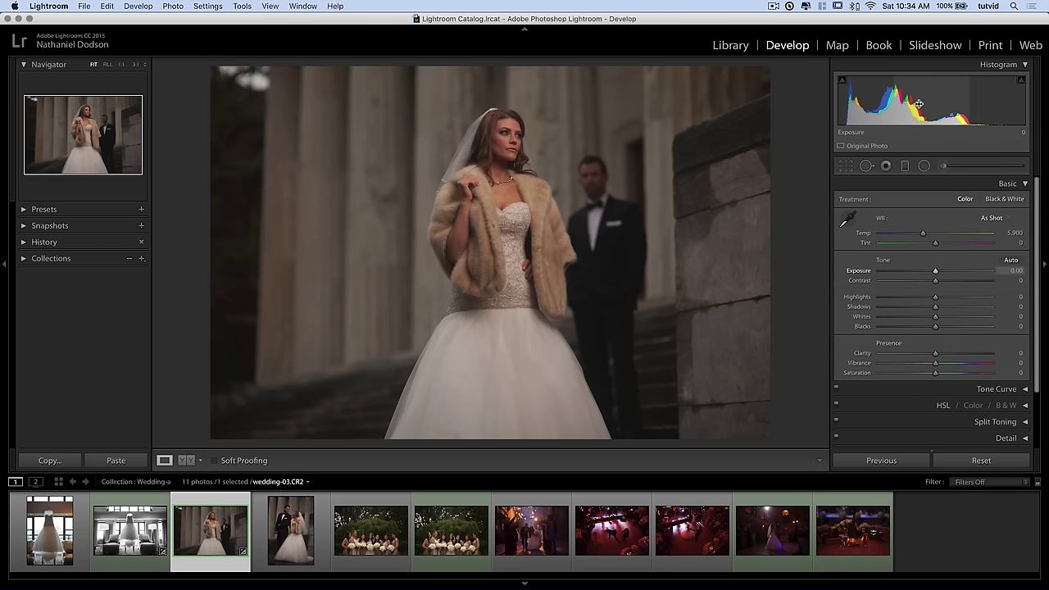
left_click_drag(936, 272, 941, 274)
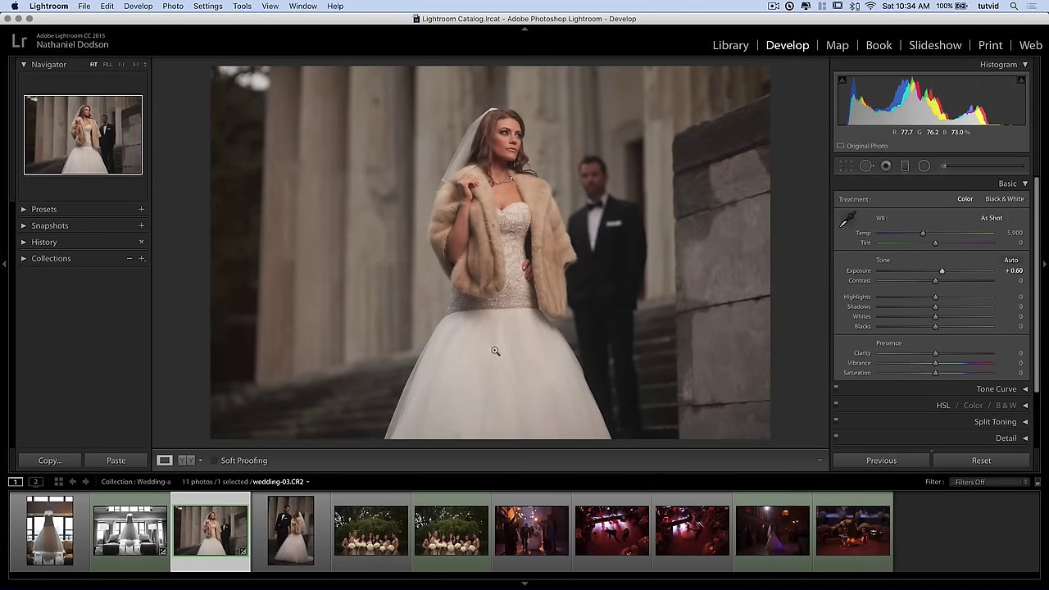
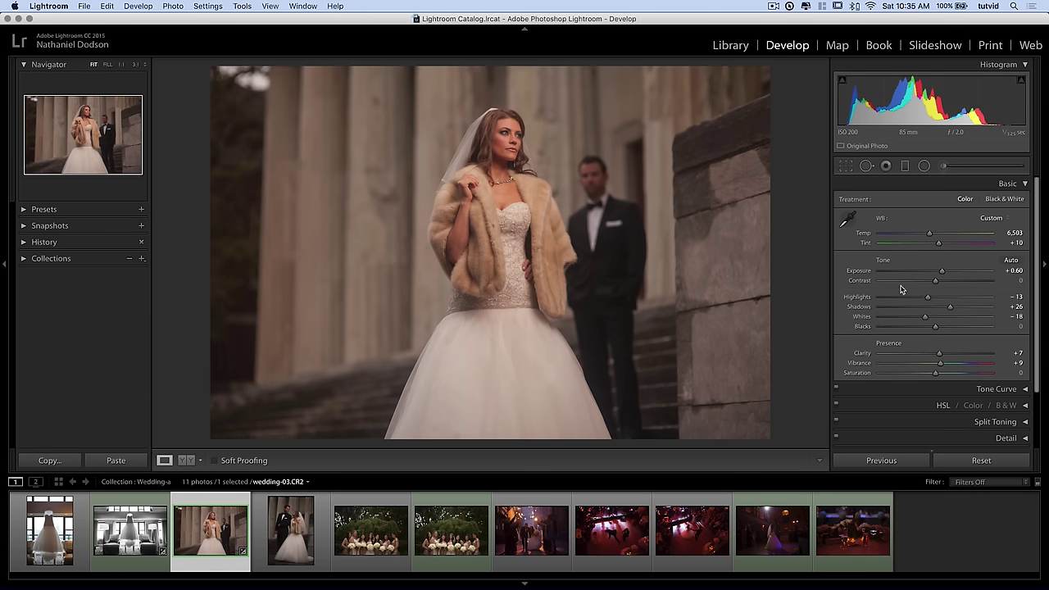
left_click(1010, 185)
- Add a gentle S-shape to the RGB tone curve with one point in the shadows and one in the highlights
left_click(1001, 201)
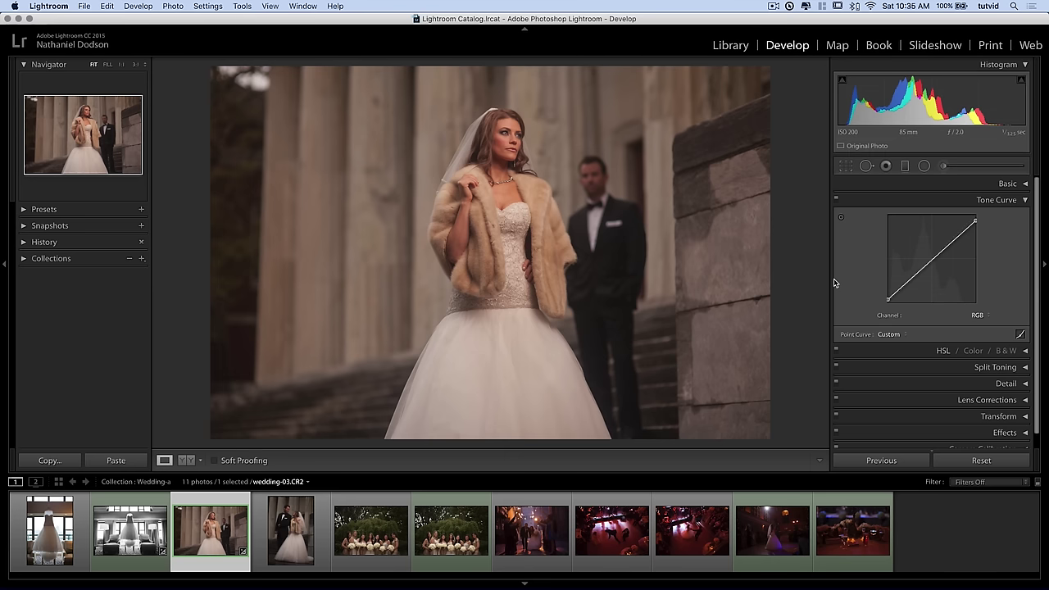
left_click(917, 277)
left_click_drag(951, 243, 952, 241)
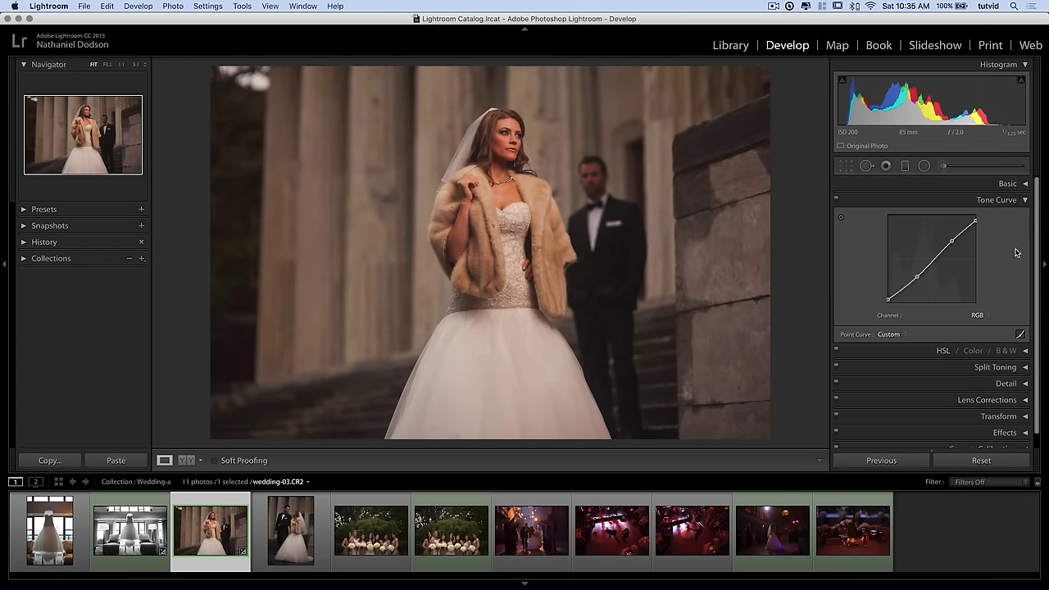
- Set the portrait's Vibrance to −9
left_click(1008, 183)
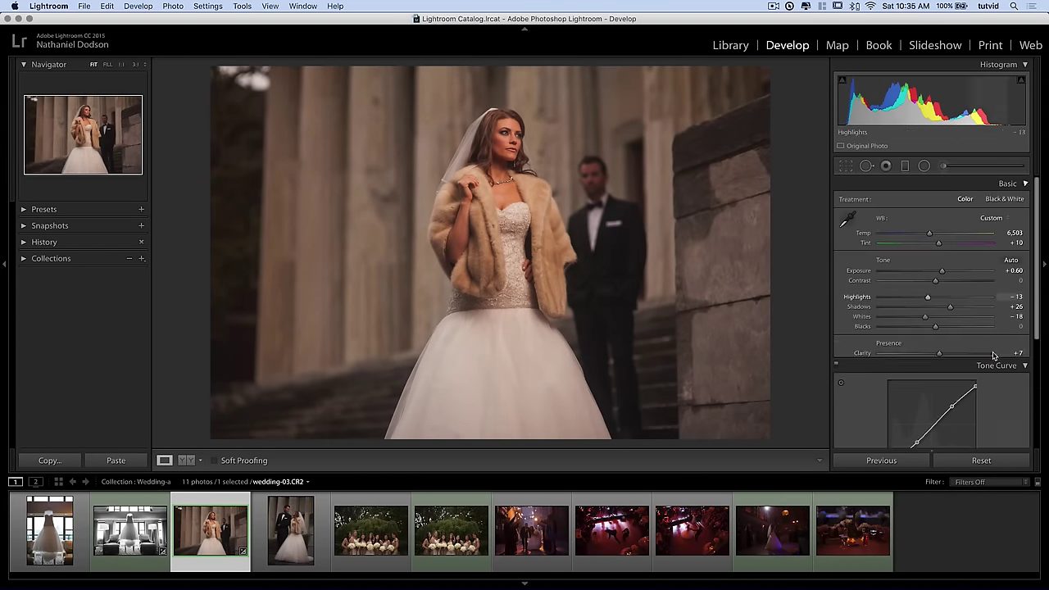
left_click_drag(936, 364, 929, 361)
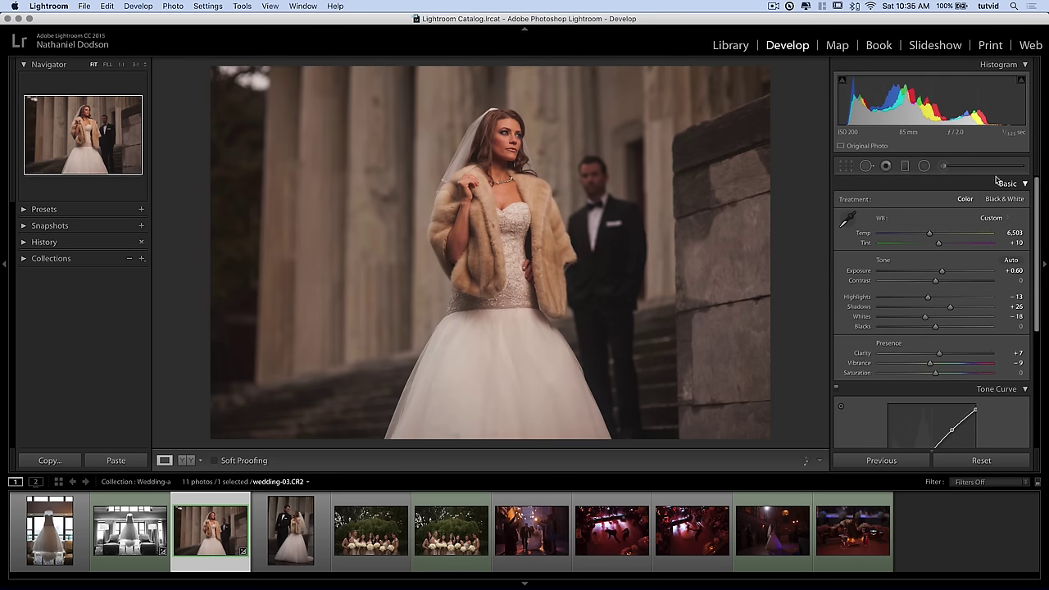
left_click(1009, 184)
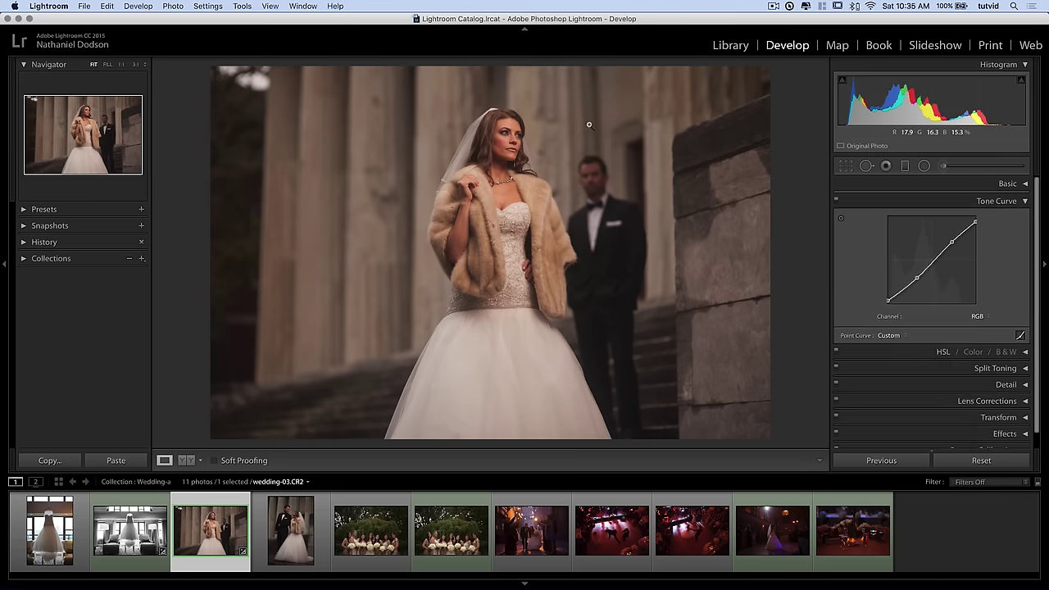
left_click(1012, 201)
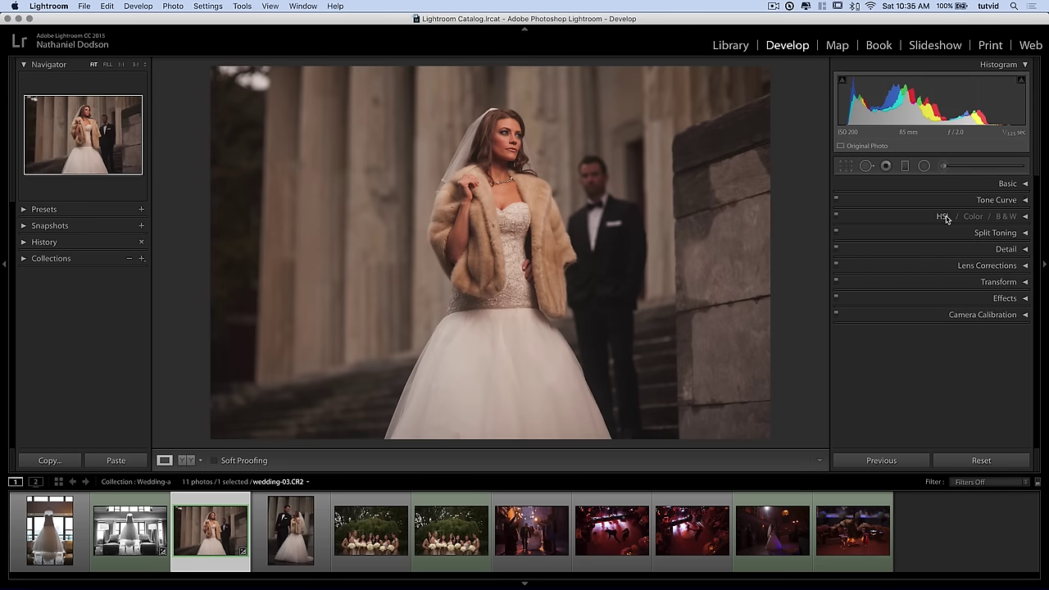
- Use the targeted adjustment tool on the bride's hair and face to tweak the HSL saturation
left_click(944, 218)
left_click(904, 198)
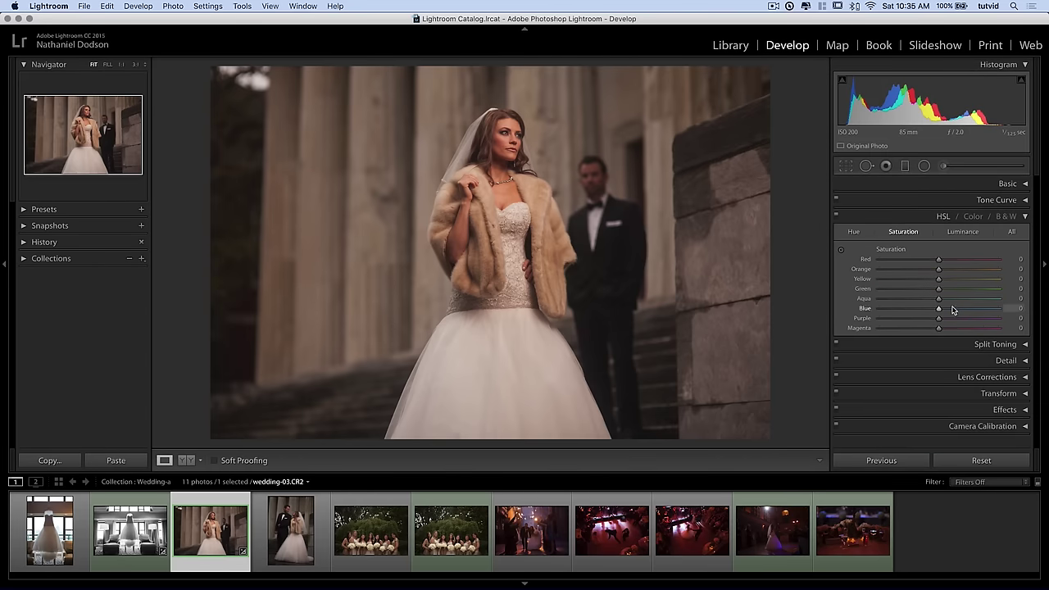
left_click(841, 249)
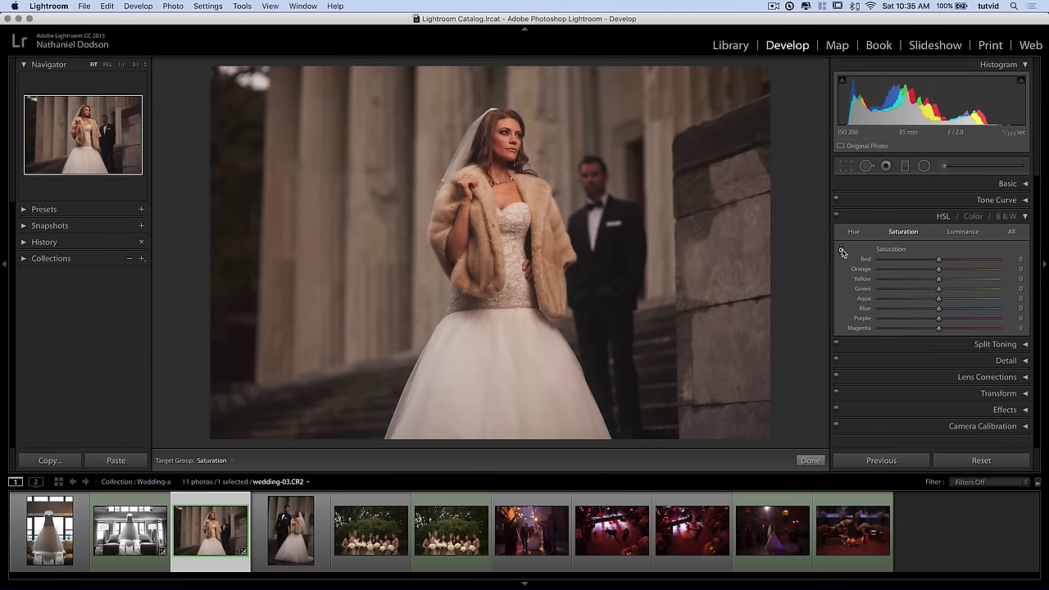
left_click_drag(469, 126, 506, 149)
left_click(943, 220)
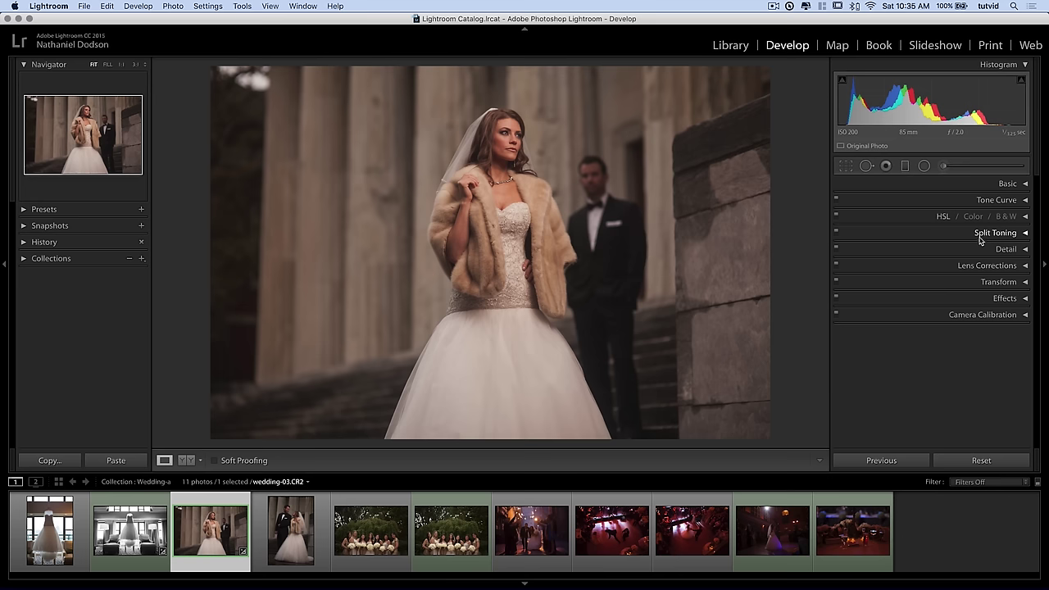
- Sharpen the portrait with an amount of 98, a radius of 1.1 and masking of 46
left_click(1006, 249)
left_click_drag(918, 329, 931, 358)
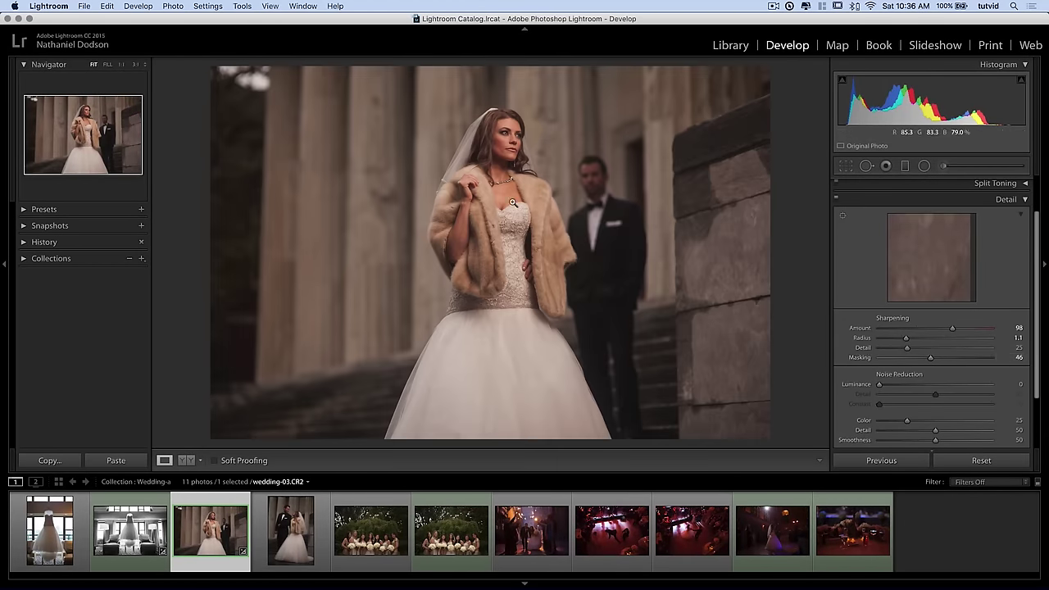
left_click(1005, 200)
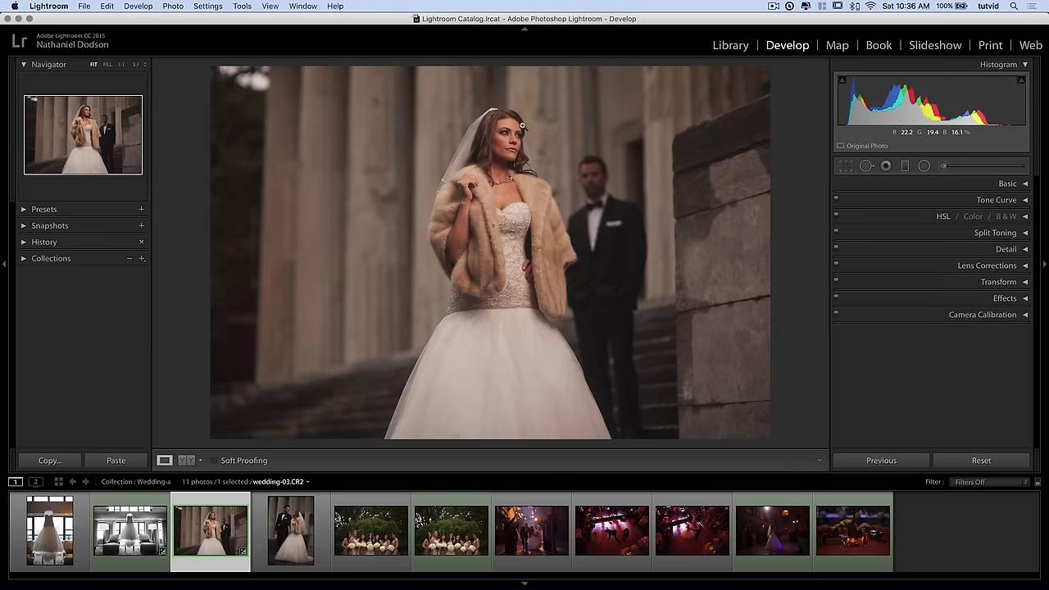
- Inspect the bride's face and dress at 1:1 magnification, and return to the fitted view
left_click(120, 64)
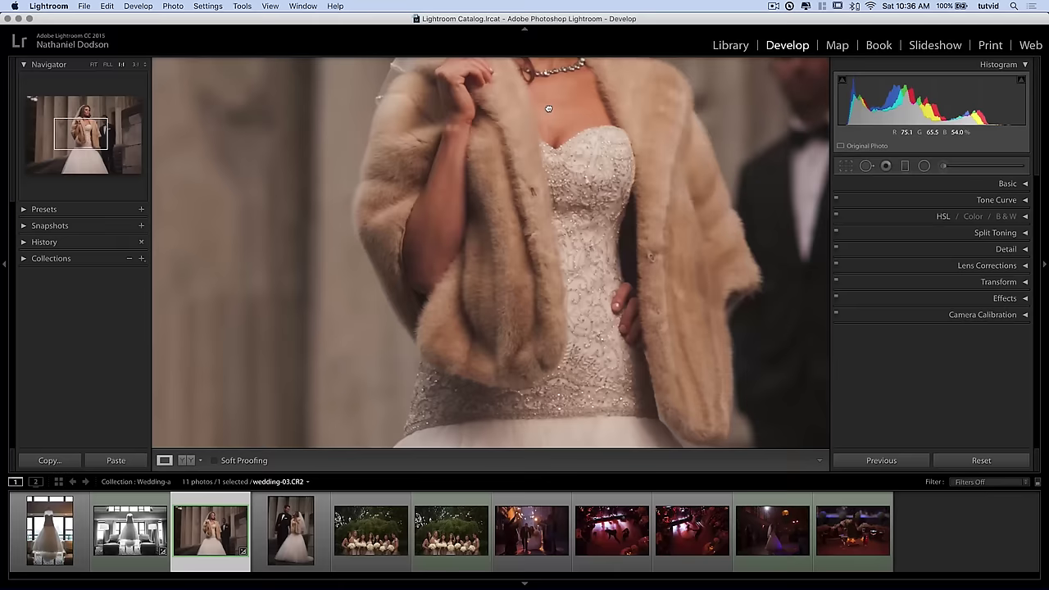
left_click_drag(549, 111, 526, 214)
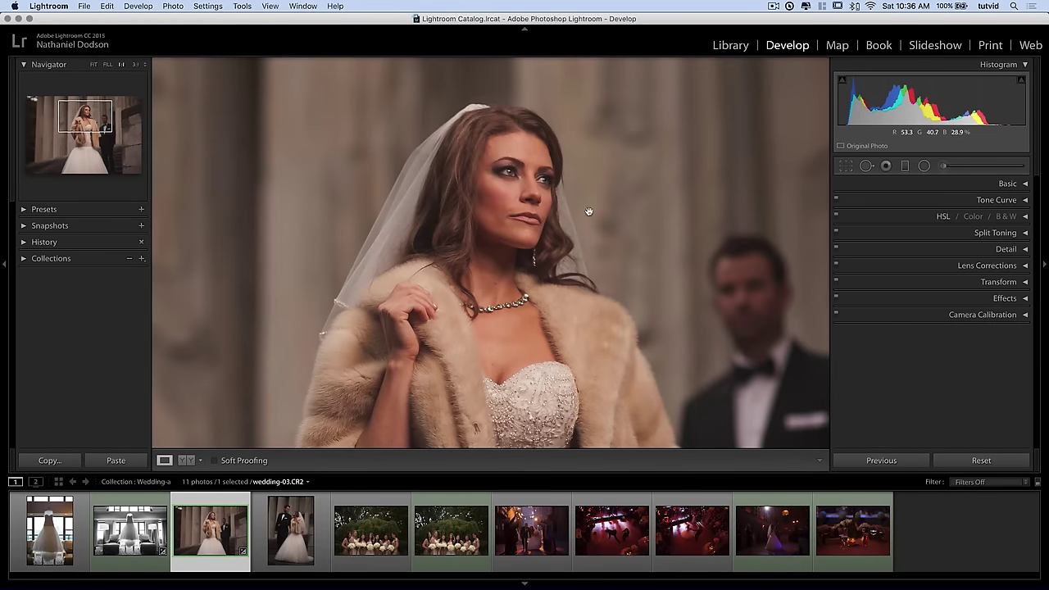
left_click(93, 64)
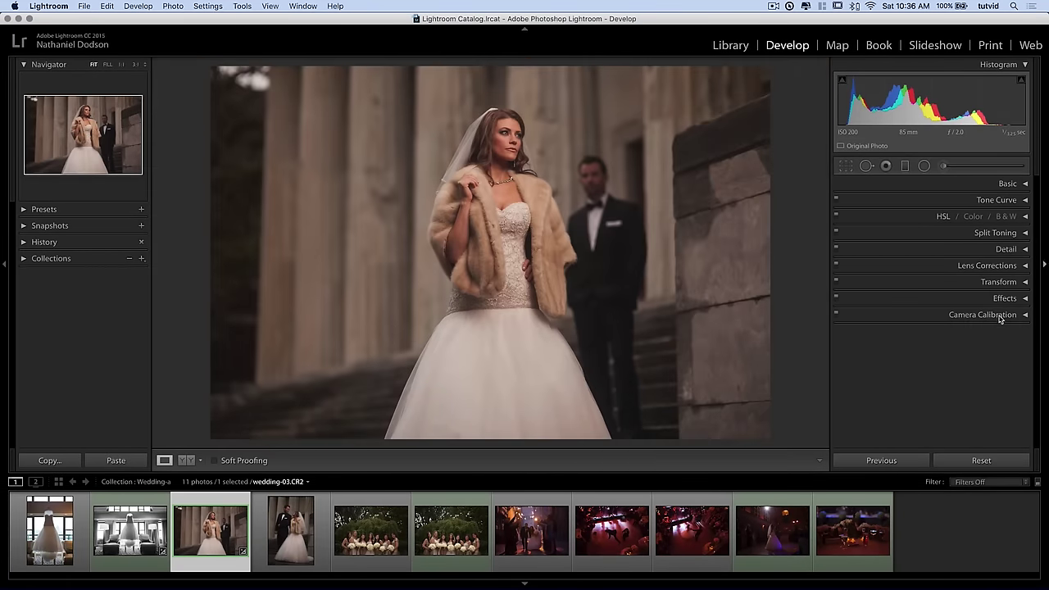
- Set the portrait's Dehaze amount to +6
left_click(1007, 300)
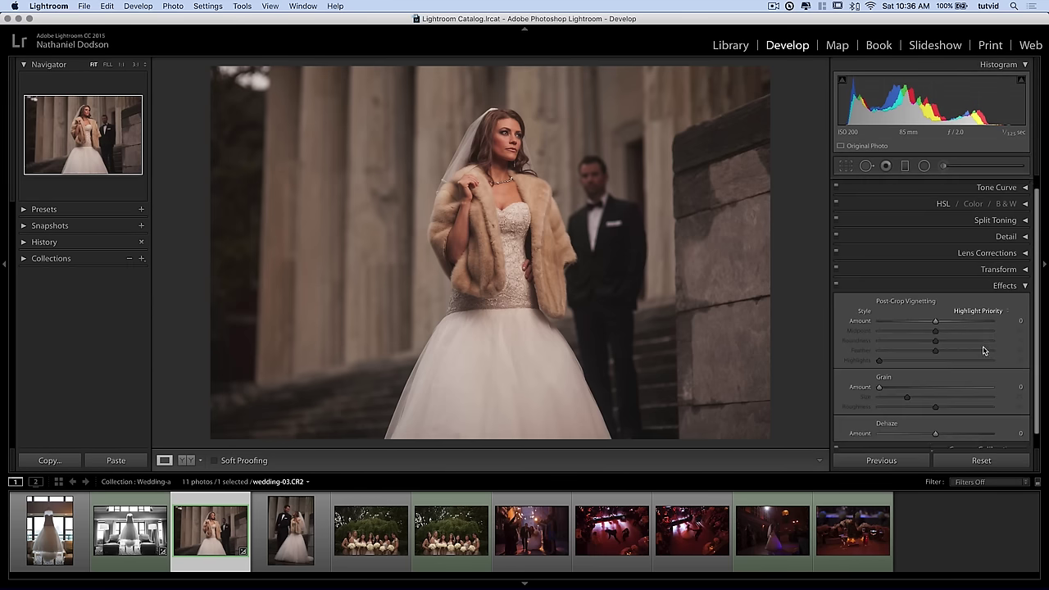
left_click_drag(941, 422, 954, 423)
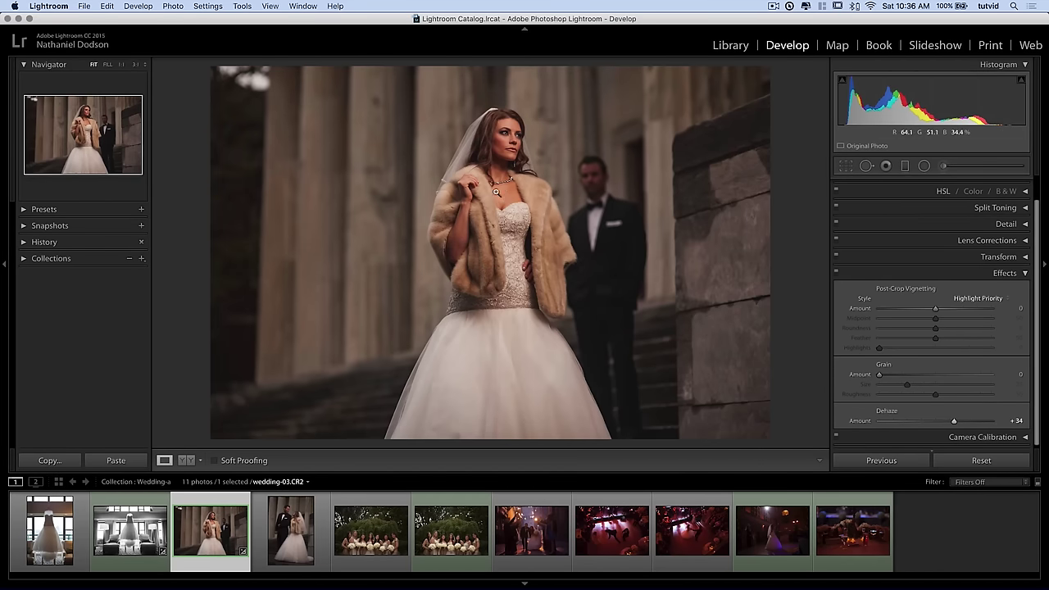
left_click_drag(953, 421, 938, 423)
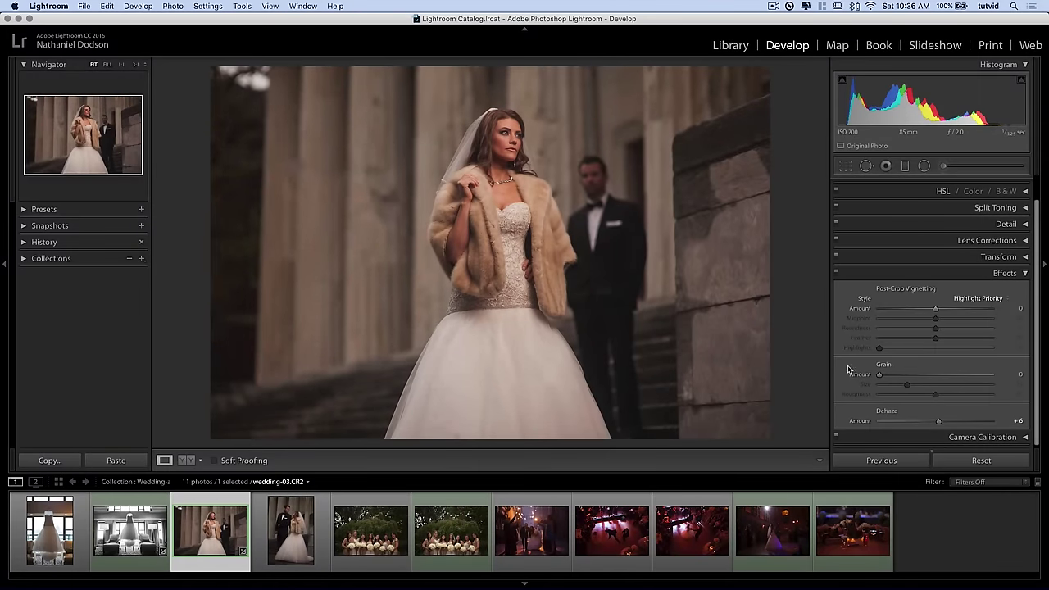
left_click(1007, 273)
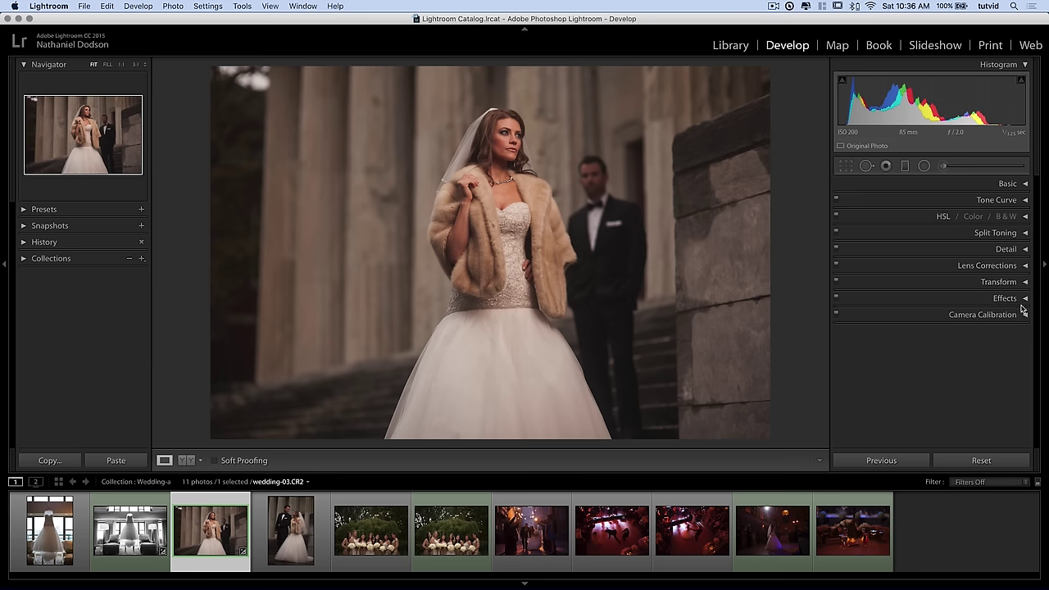
- Draw a graduated filter with an exposure of 0.33 from the bride's waist up to the photo's upper edge
left_click(905, 166)
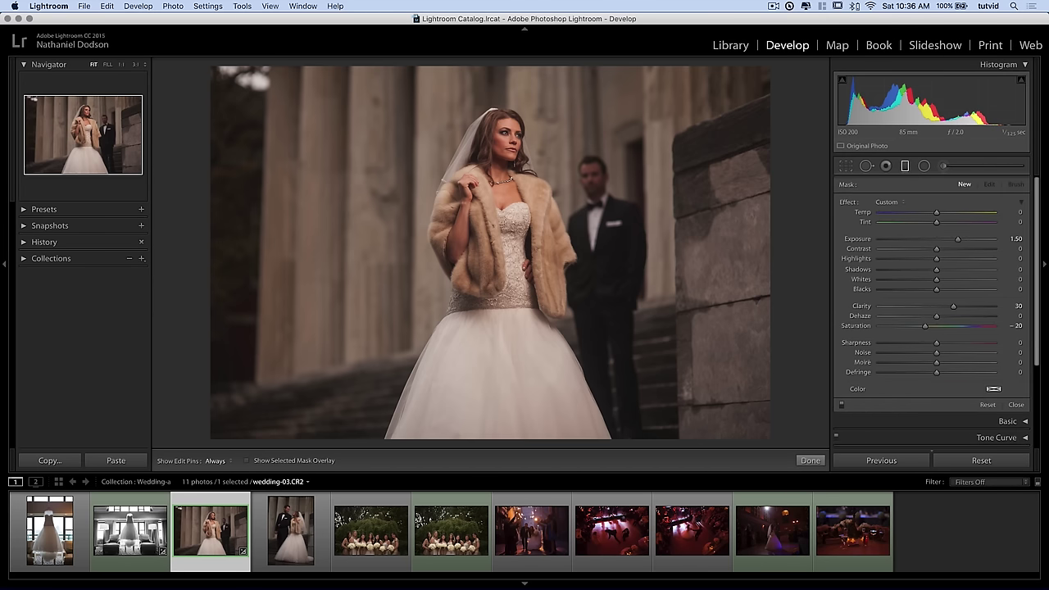
left_click_drag(955, 241, 945, 244)
left_click(1015, 239)
key("Return")
left_click_drag(488, 250, 495, 68)
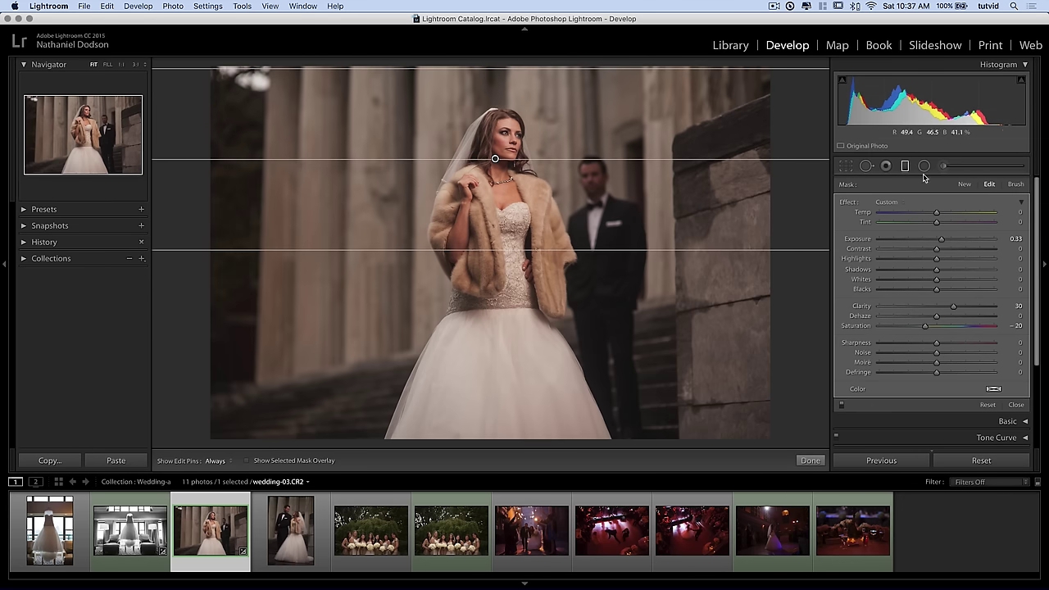
- Draw a second graduated filter with an exposure of −0.66 from the photo's lower edge up to the bride's waist
left_click(965, 186)
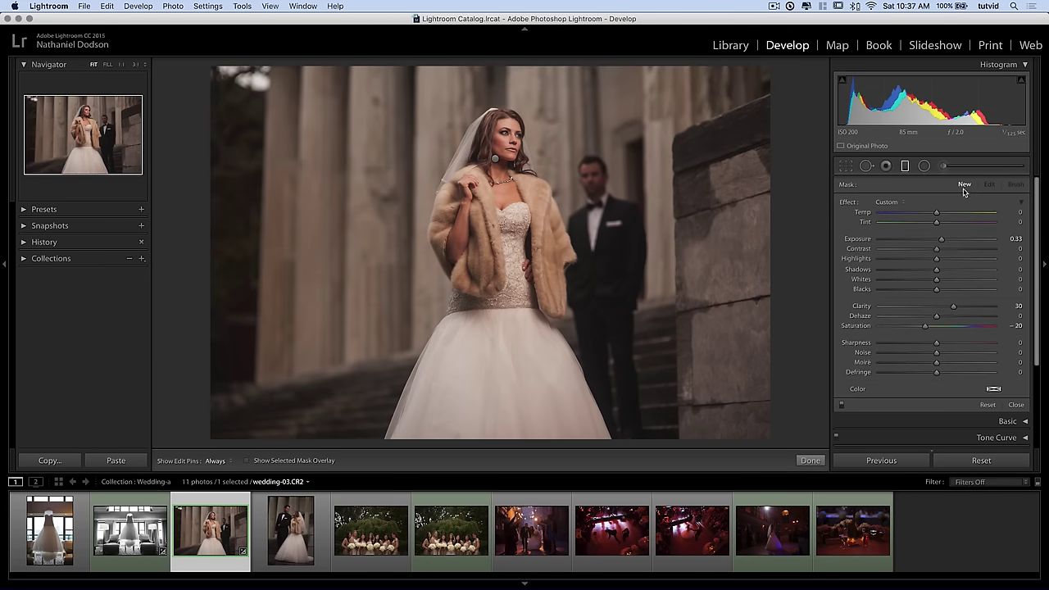
left_click(1018, 239)
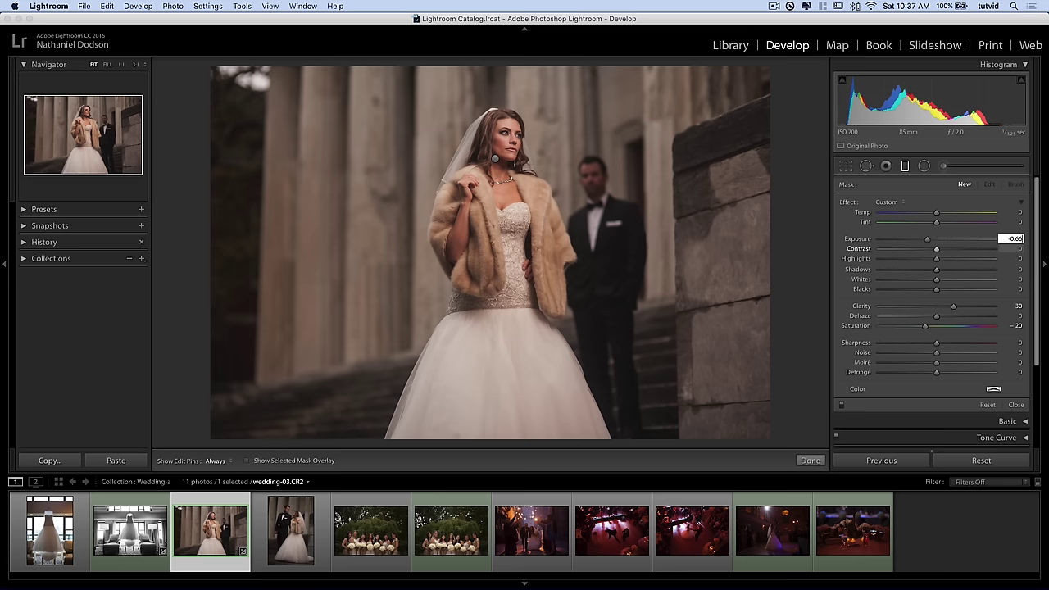
key("Return")
left_click_drag(486, 436, 487, 239)
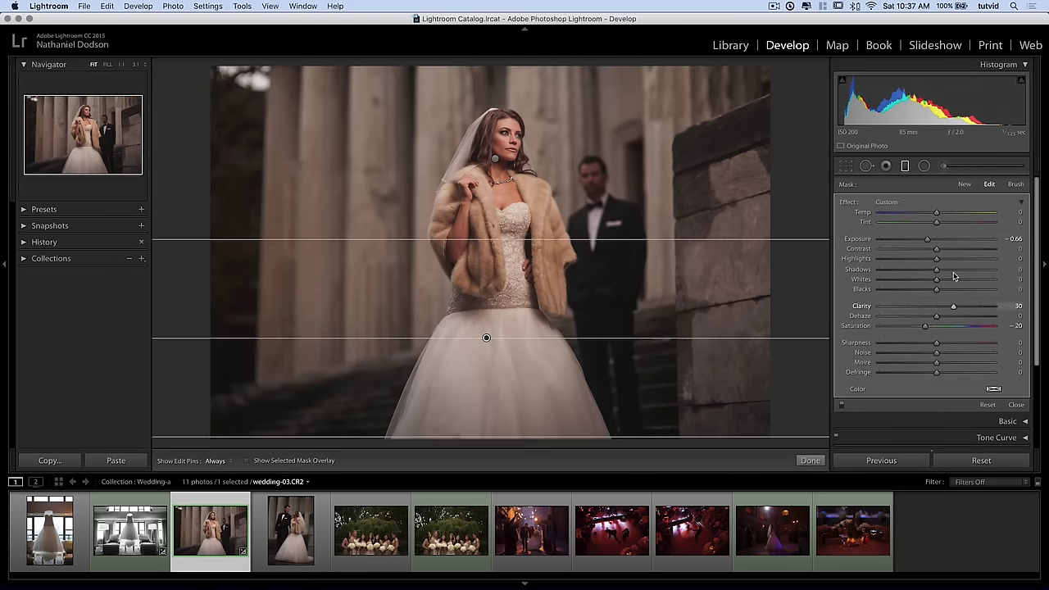
- Compare the portrait with the graduated filters off and on, and leave the filter tool
left_click(841, 406)
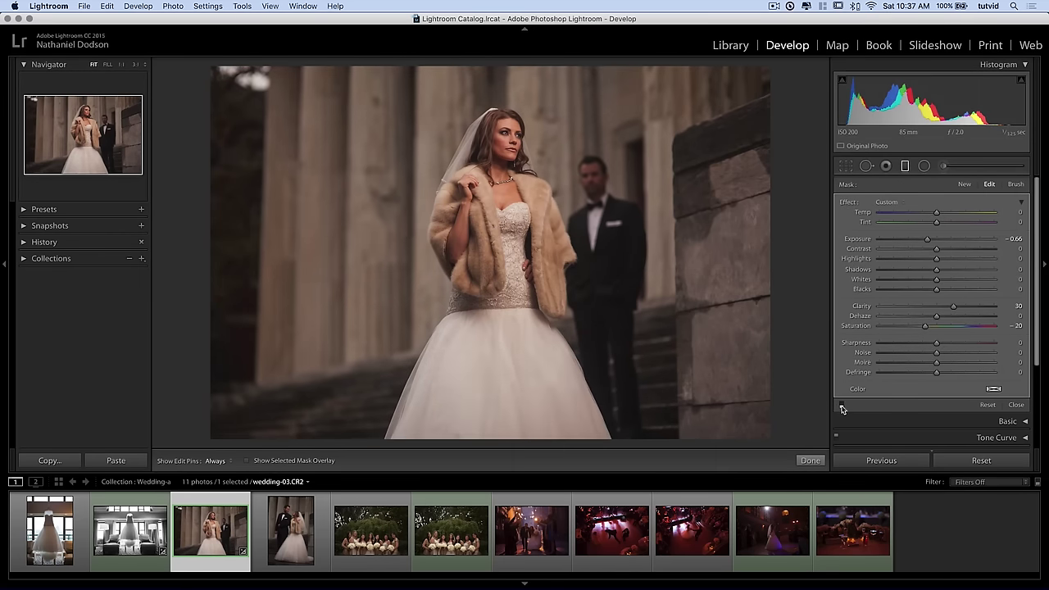
left_click(842, 406)
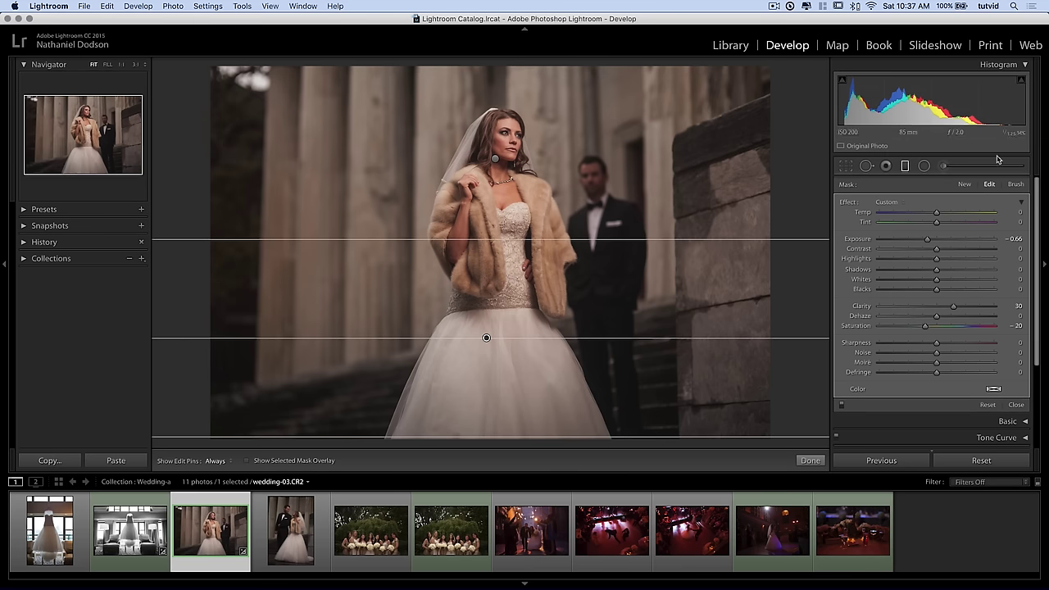
left_click(906, 167)
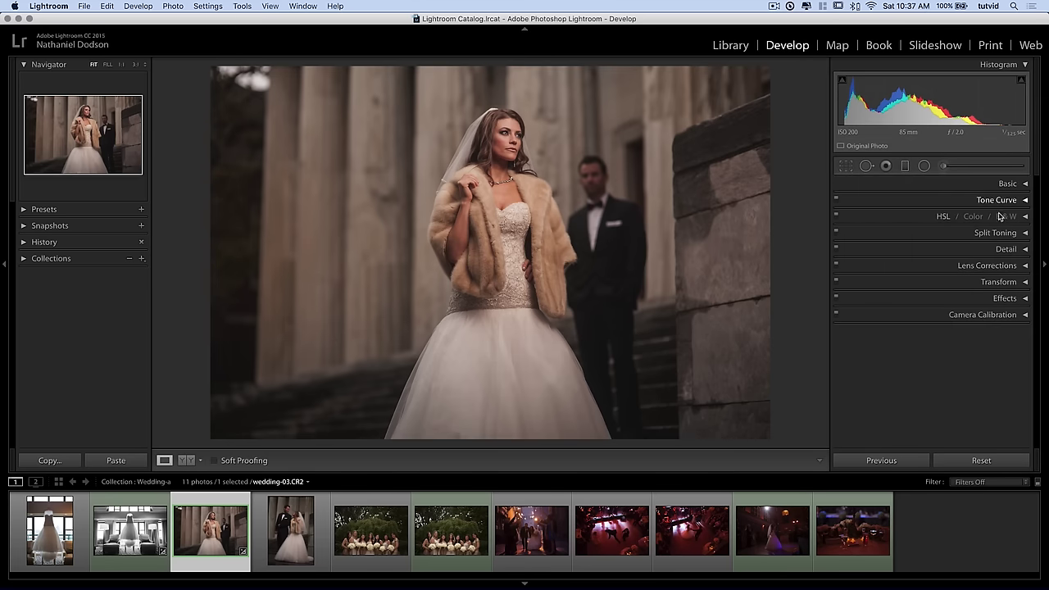
- Shift the Shadows tint in the camera calibration slightly toward magenta
left_click(983, 314)
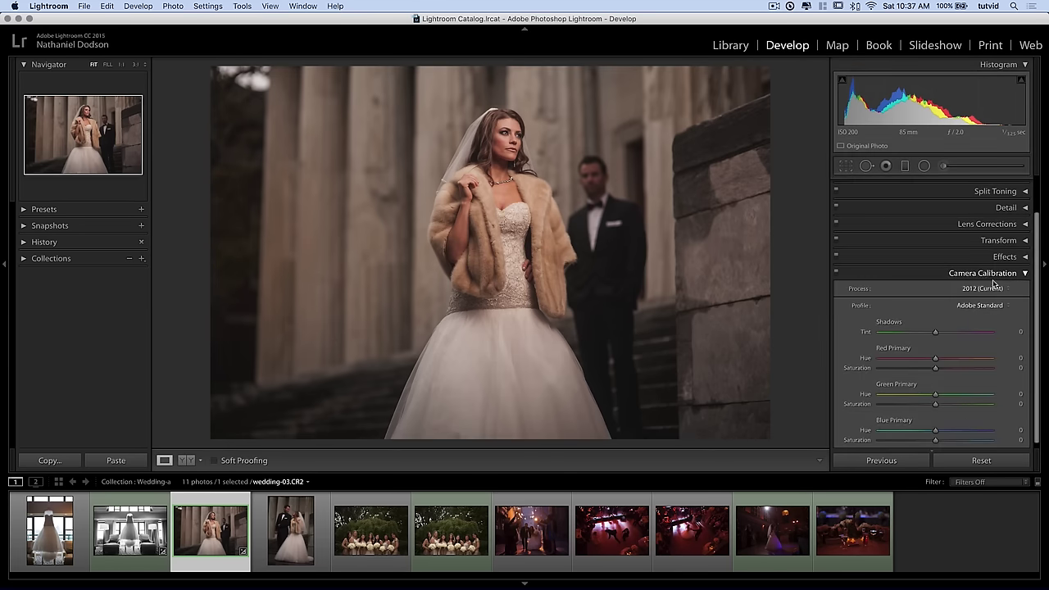
mouse_move(955, 331)
left_mouse_down()
mouse_move(925, 336)
mouse_move(944, 334)
left_mouse_up()
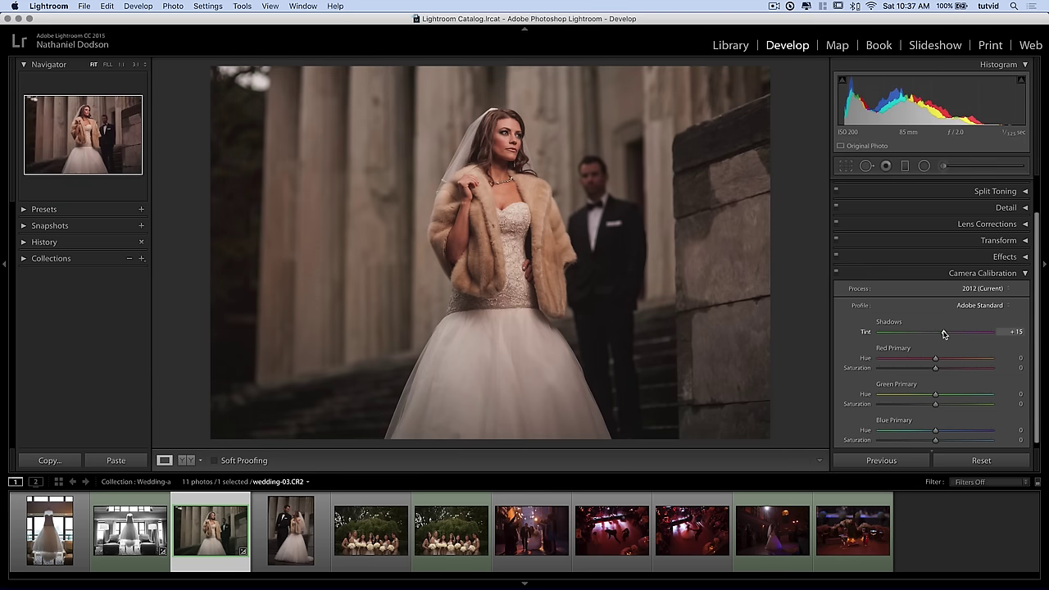
left_click_drag(940, 335, 941, 336)
left_click(1002, 273)
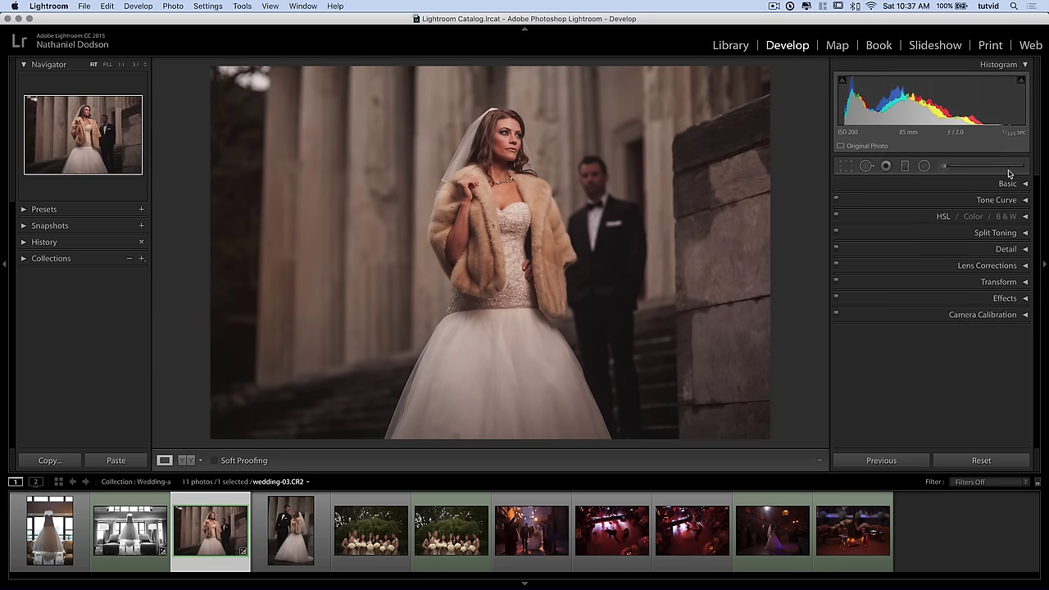
- Warm the portrait's white balance temperature slightly
left_click(1007, 182)
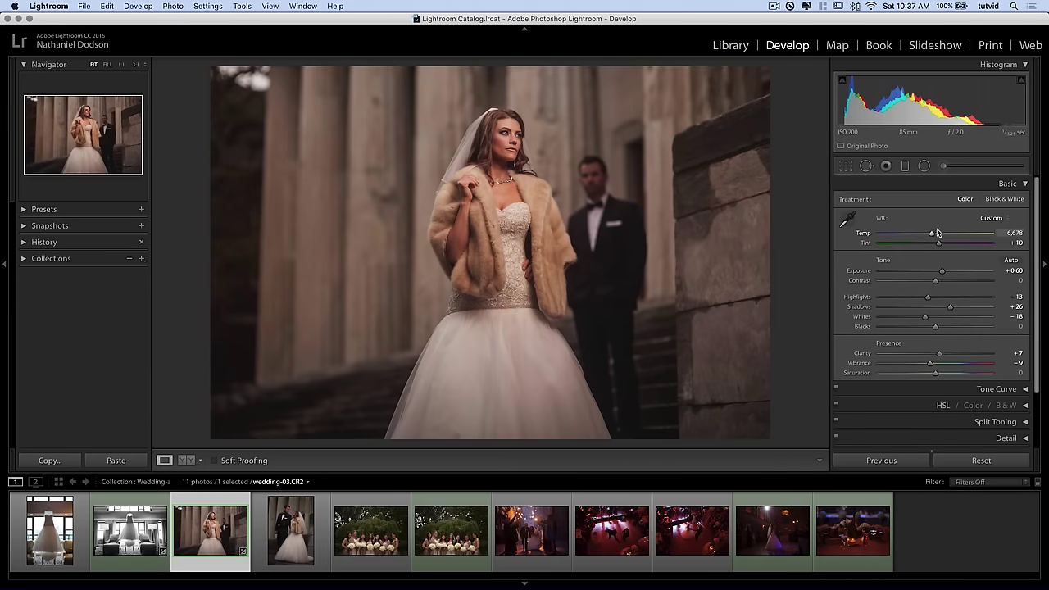
left_click_drag(938, 237, 934, 236)
left_click(992, 183)
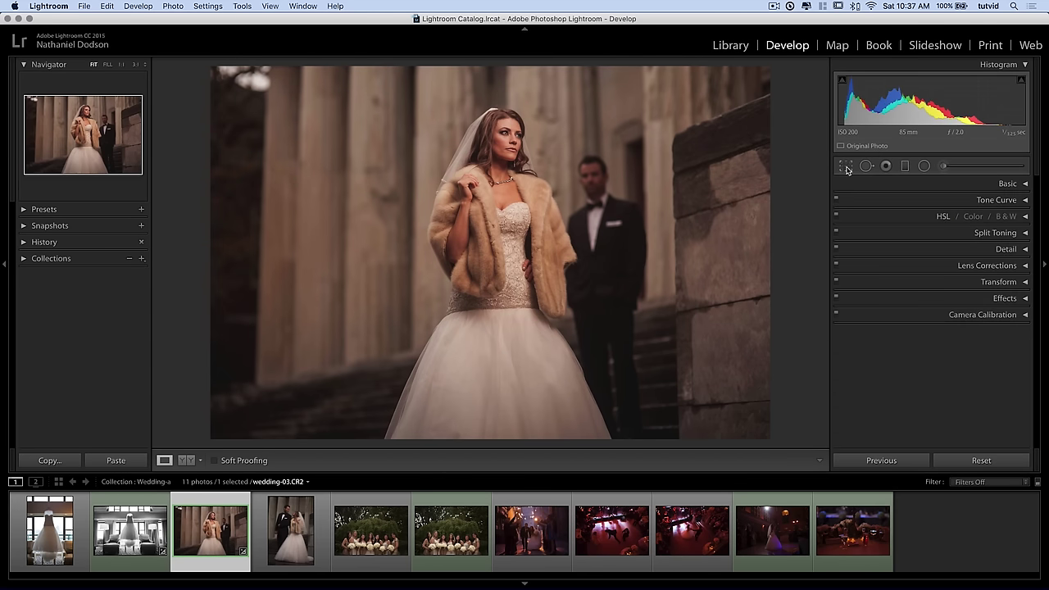
- Straighten the portrait with a crop rotation of 0.35° and extend the centred crop almost to the image edges
key("r")
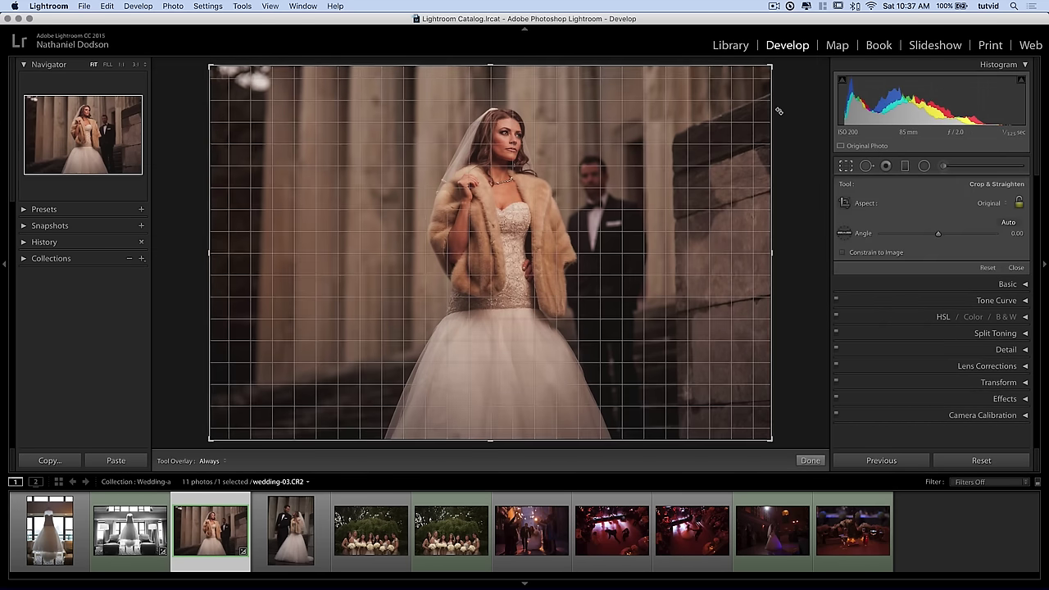
left_click_drag(782, 112, 789, 115)
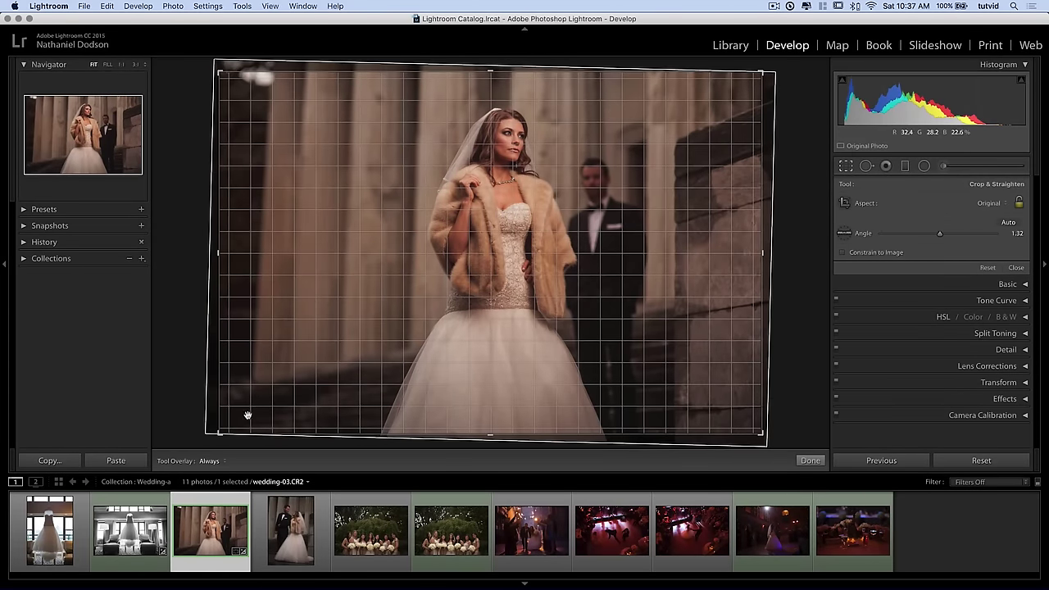
key("Return")
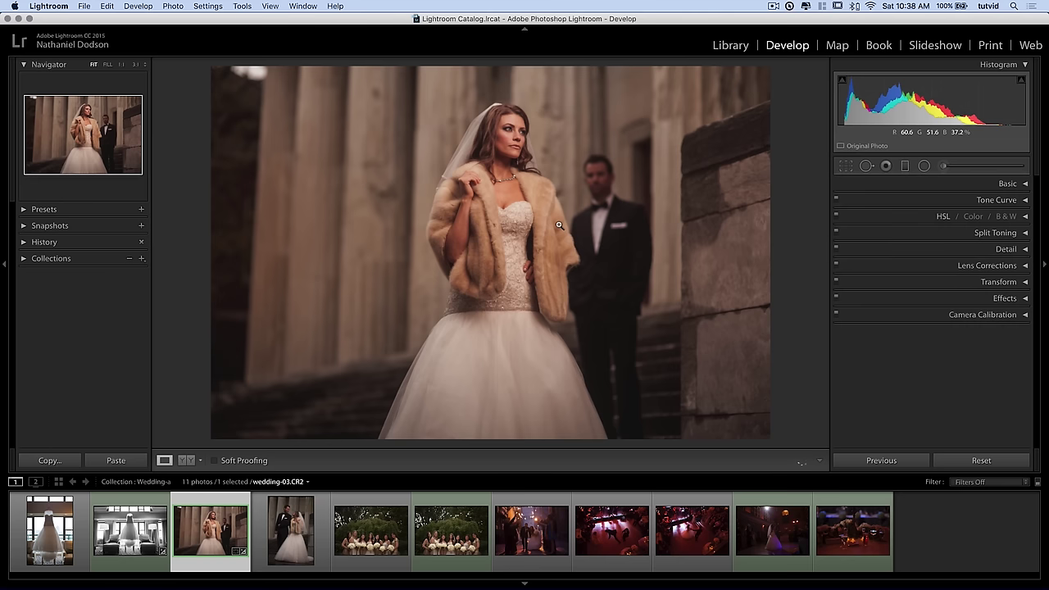
left_click(845, 166)
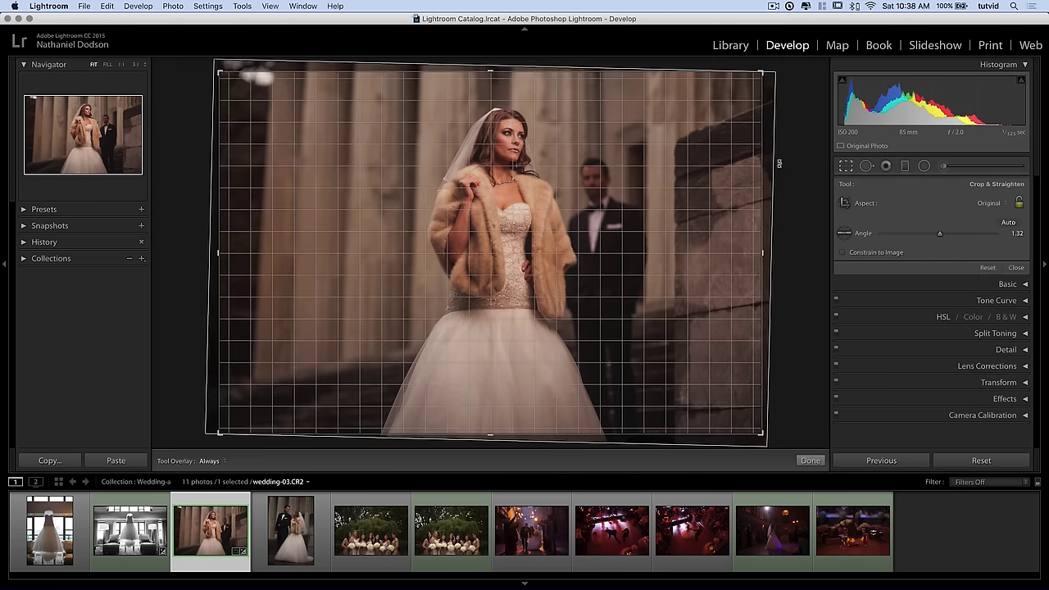
left_click_drag(774, 157, 770, 65)
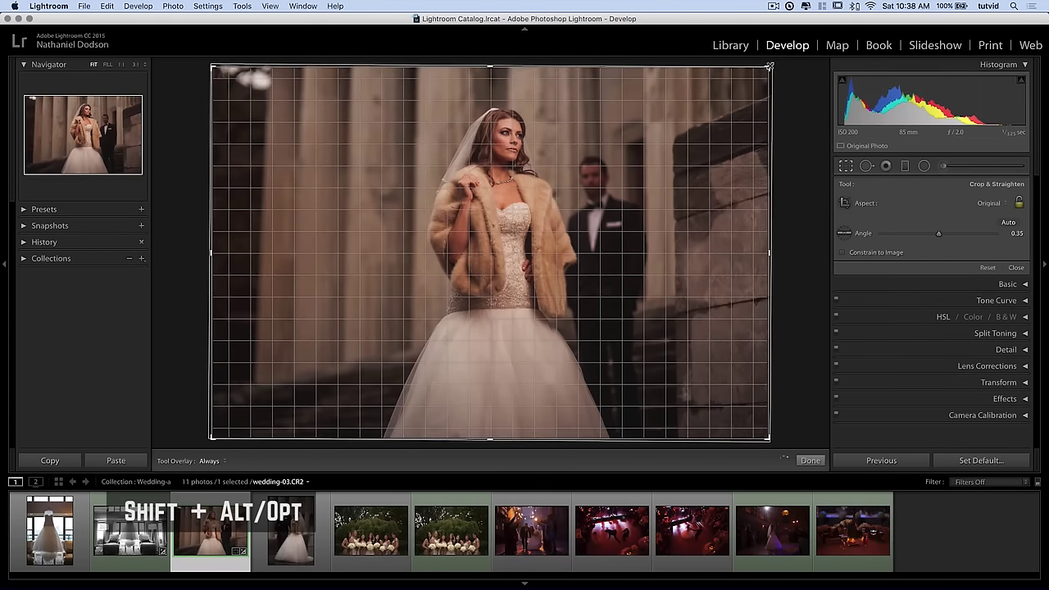
key("Return")
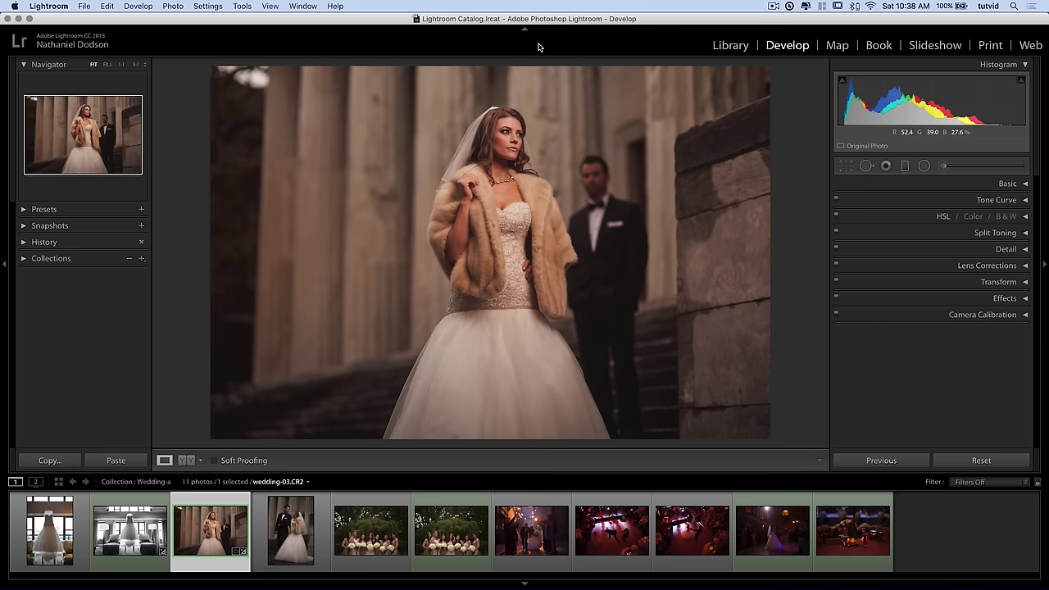
- Compare the portrait before and after editing side by side, and return to the single-photo view
left_click(187, 460)
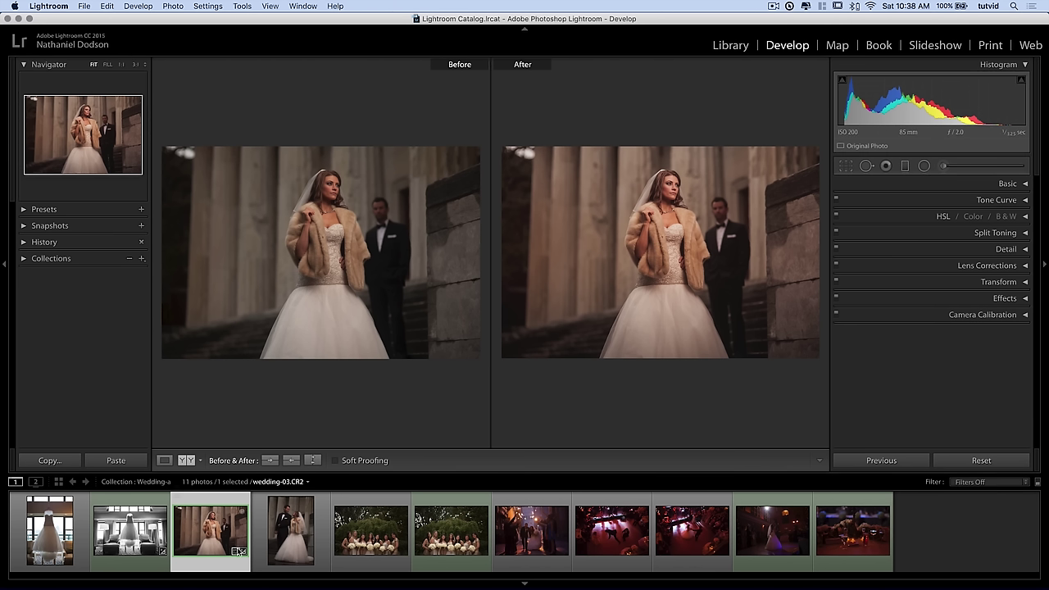
left_click(164, 459)
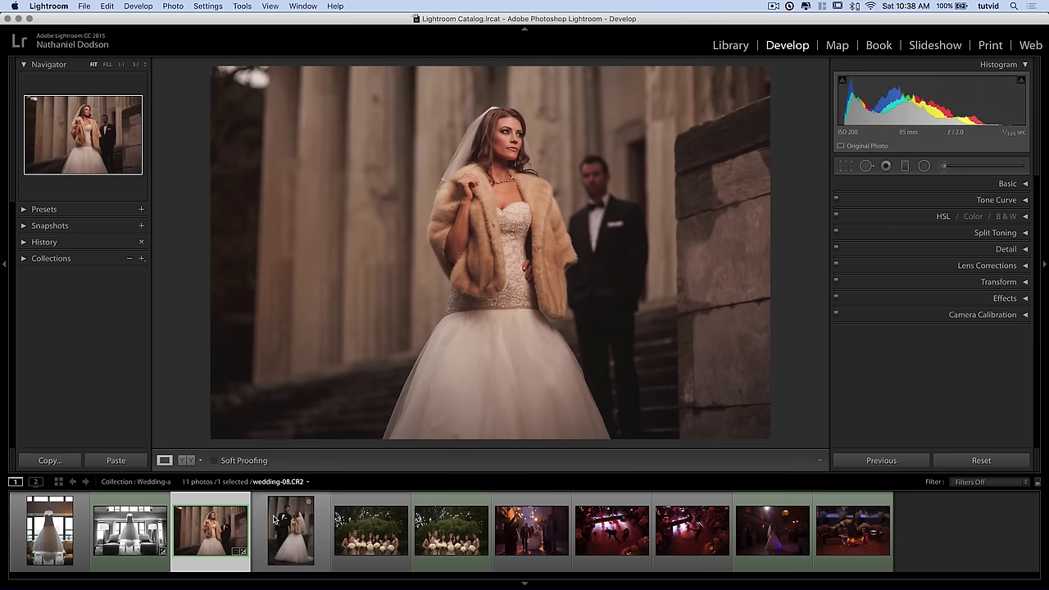
- Open the bridesmaids photo wedding-04.CR2 and enable lens profile corrections with a Distortion amount of 132
left_click(279, 524)
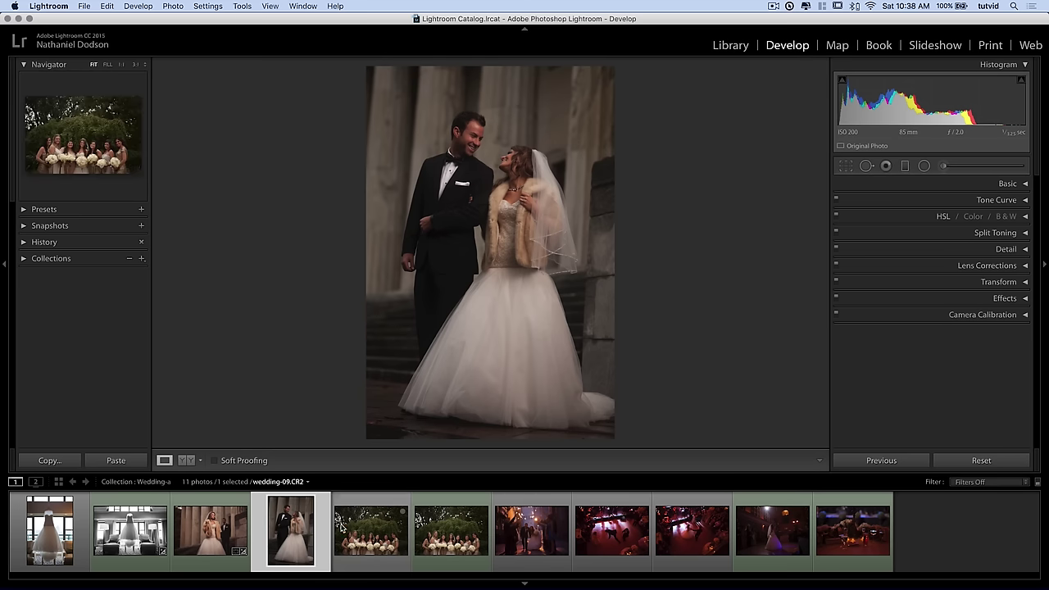
left_click(465, 529)
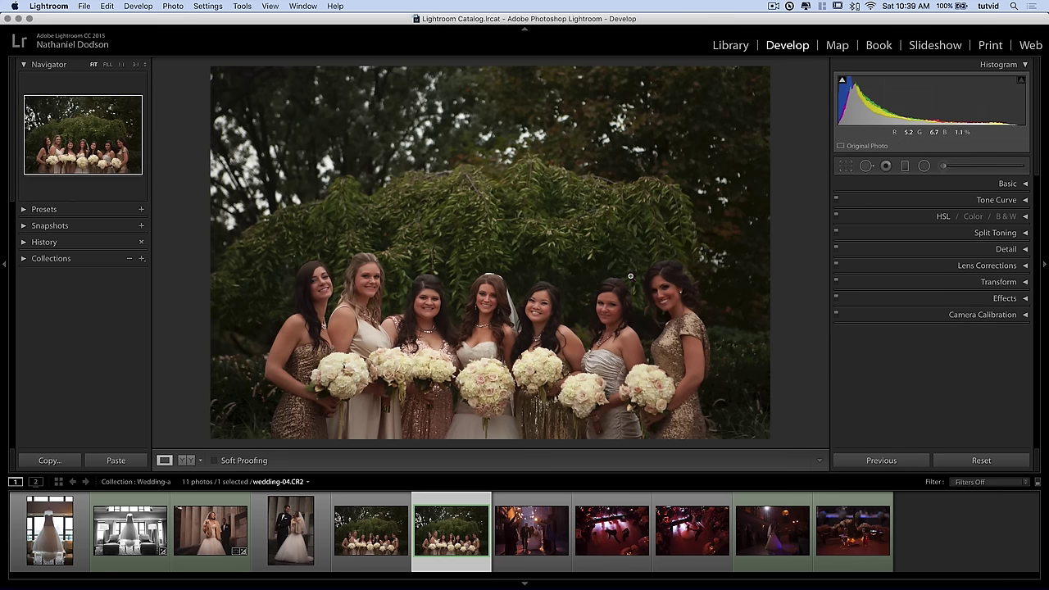
left_click(997, 267)
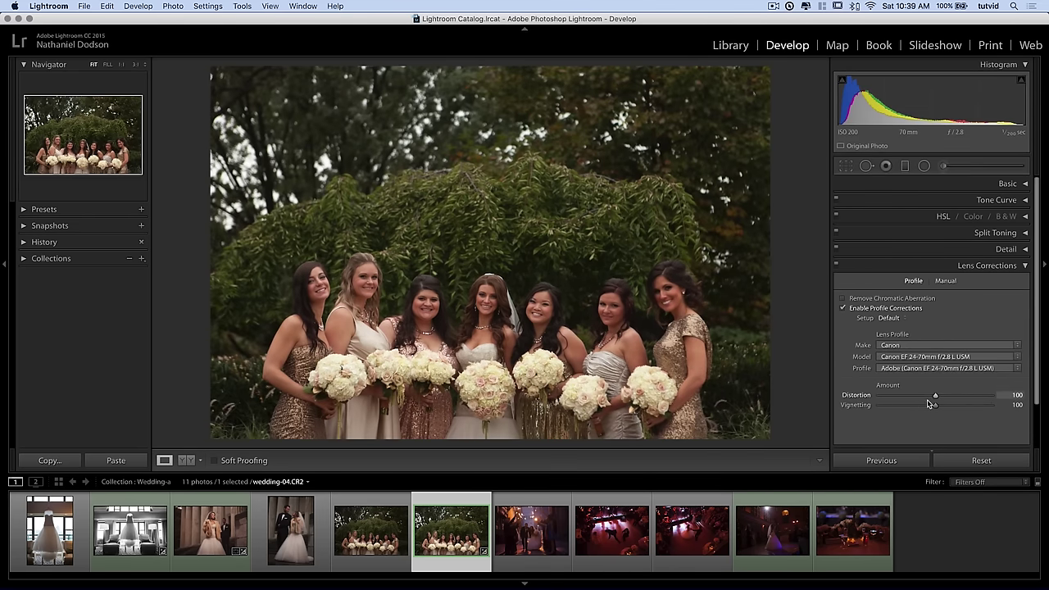
left_click_drag(932, 398, 954, 399)
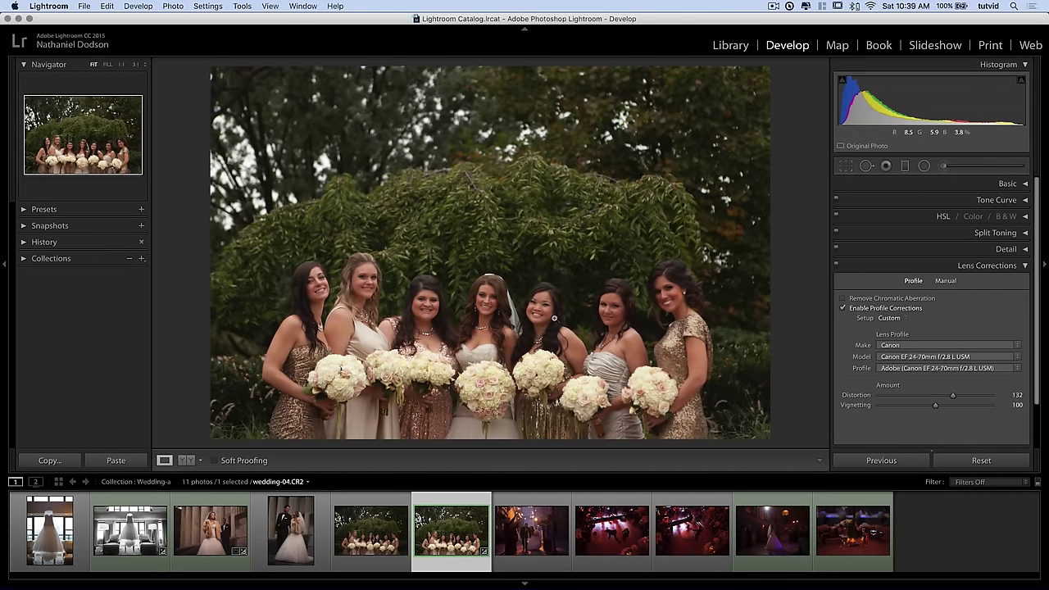
left_click(1004, 269)
- Set the sharpening amount to 72 while previewing the bride's face, and raise the Masking
left_click(877, 250)
left_click_drag(898, 328, 929, 331)
left_click(488, 297)
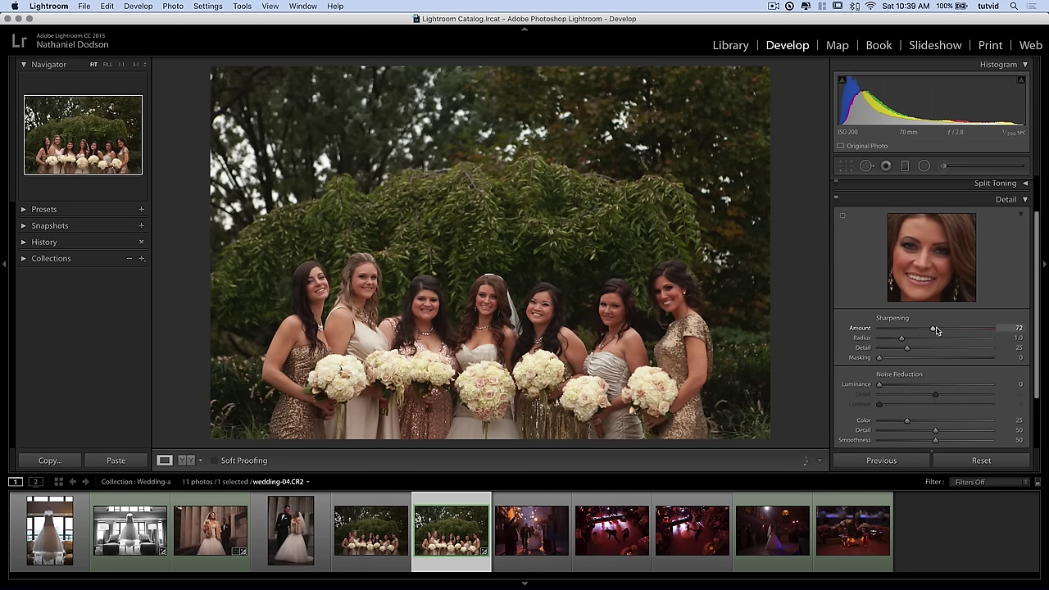
left_click_drag(879, 358, 938, 358)
left_click(1013, 200)
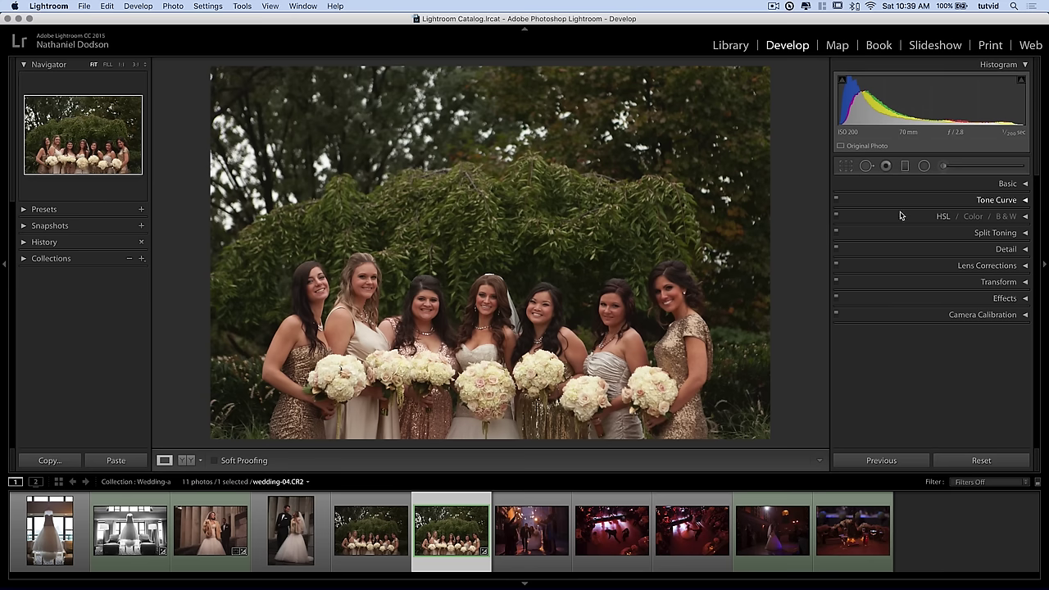
- Shape the RGB tone curve by lifting the black point, anchoring shadows and highlights, and lowering the white point slightly
left_click(993, 201)
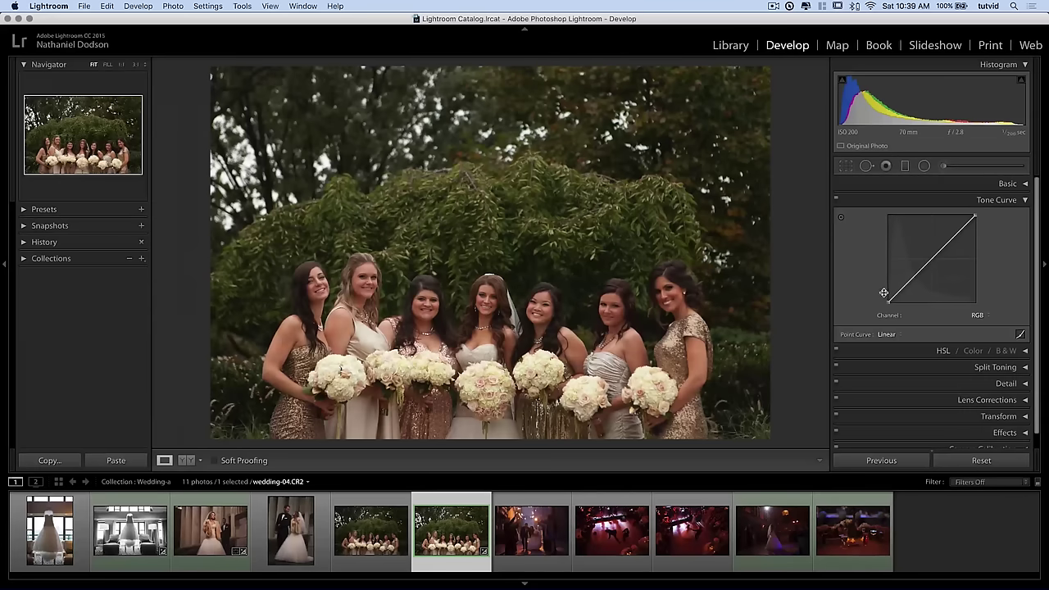
left_click_drag(886, 300, 912, 281)
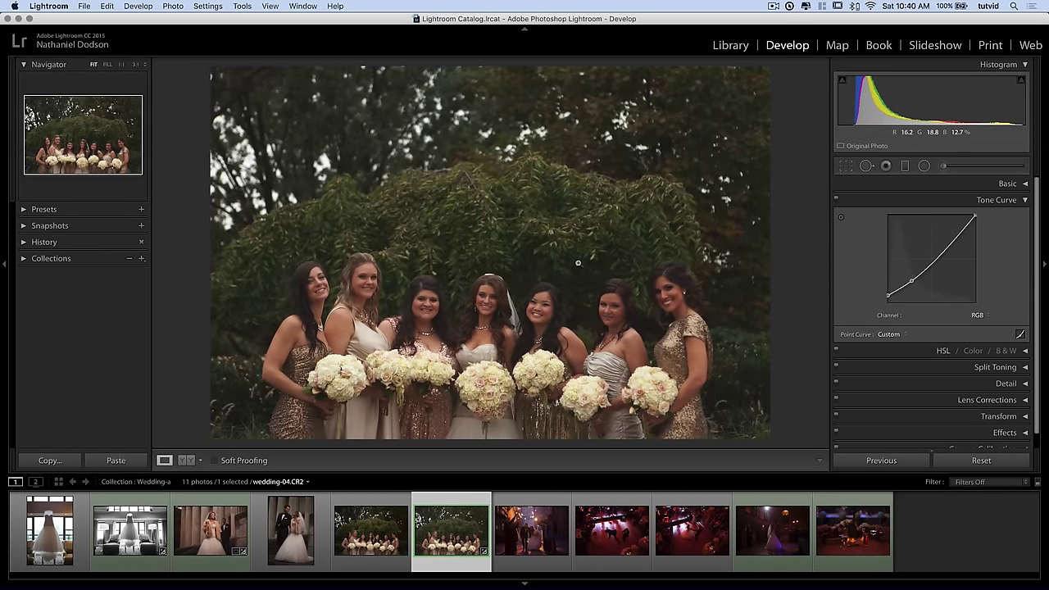
left_click(837, 200)
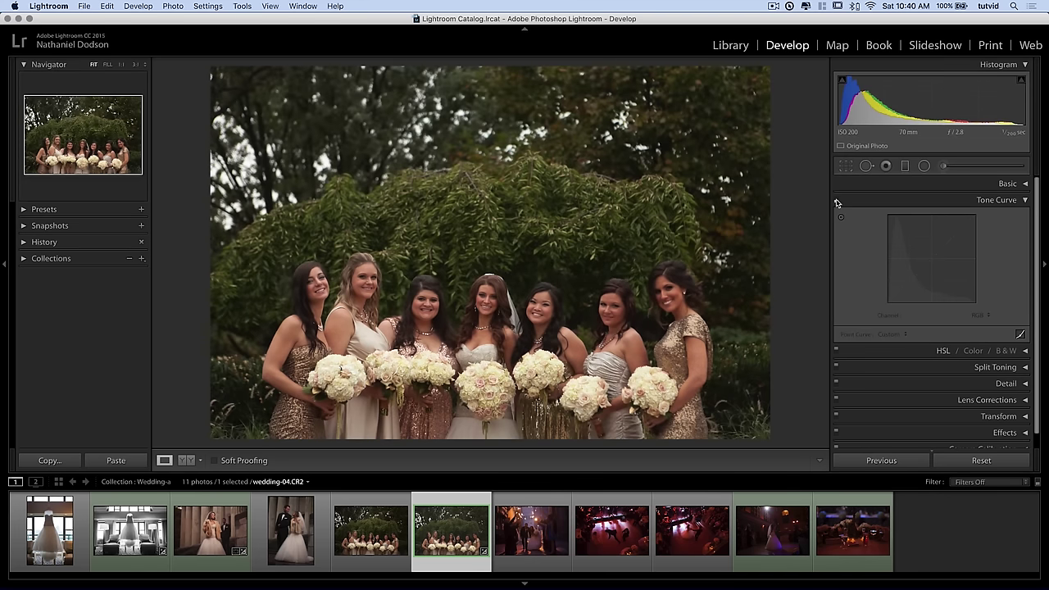
left_click(836, 200)
left_click(837, 200)
left_click(837, 200)
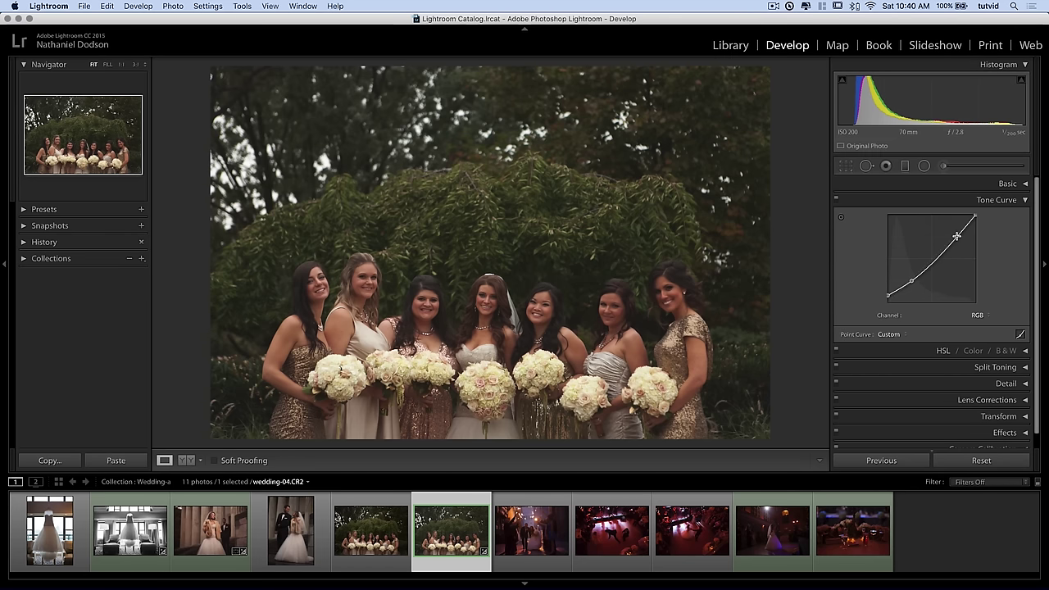
left_click_drag(956, 238, 974, 219)
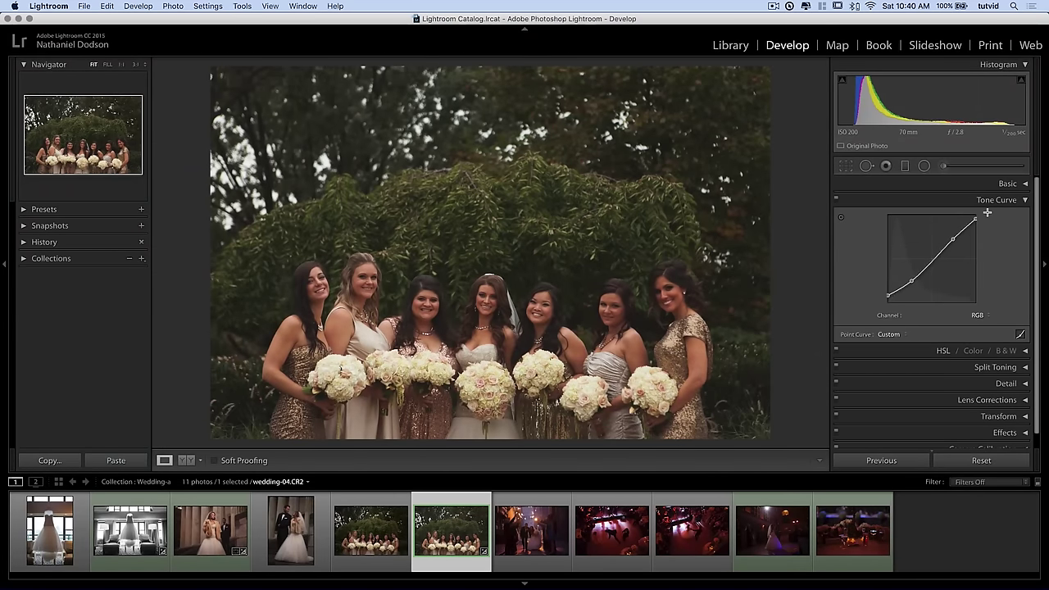
- Give the Red channel curve a very slight S-shape with one point in the highlights and one in the shadows
left_click(978, 316)
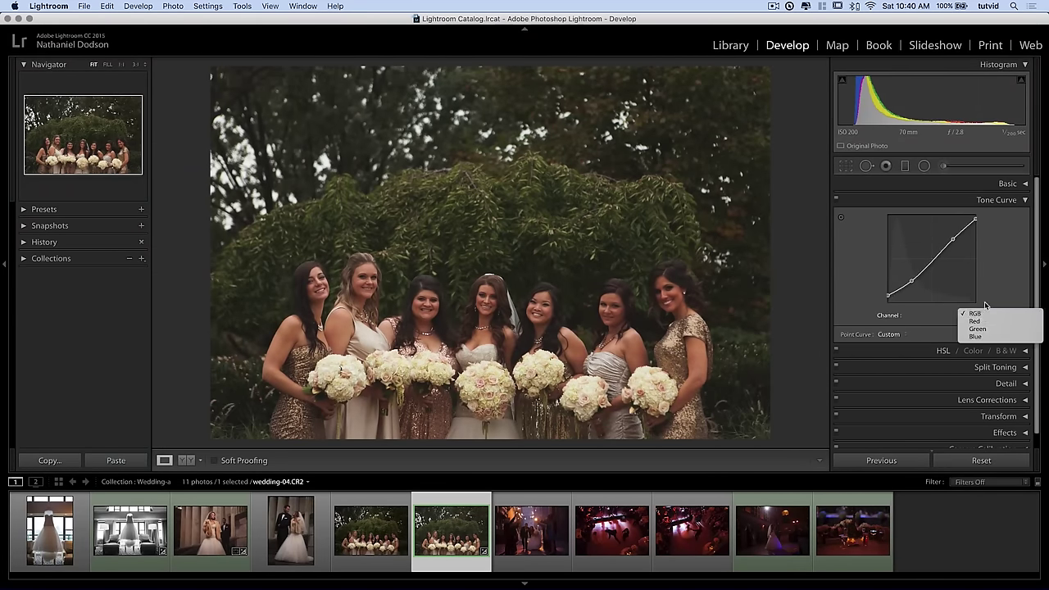
left_click(979, 316)
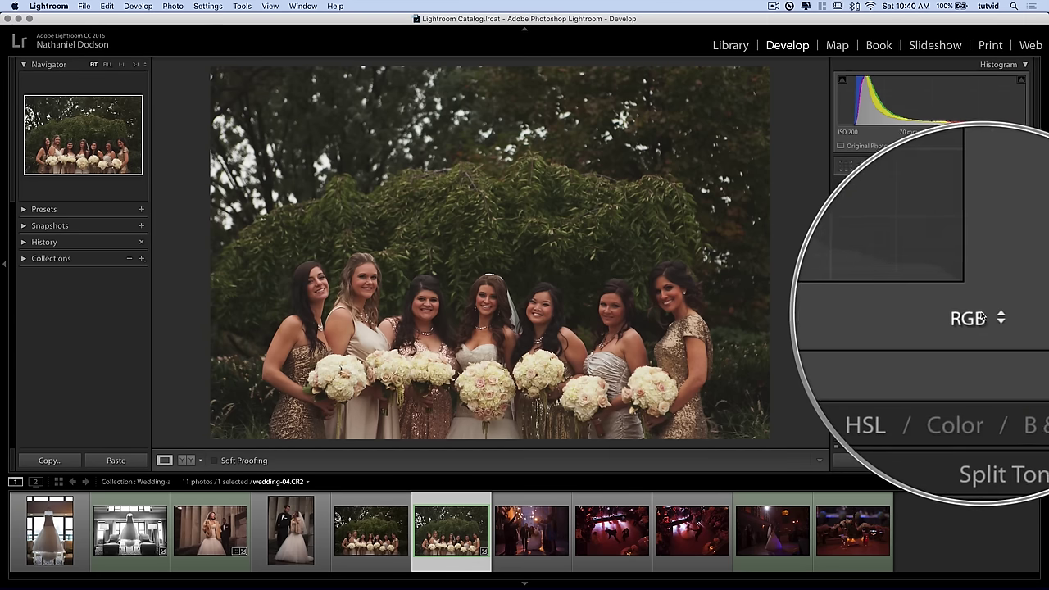
left_click(977, 316)
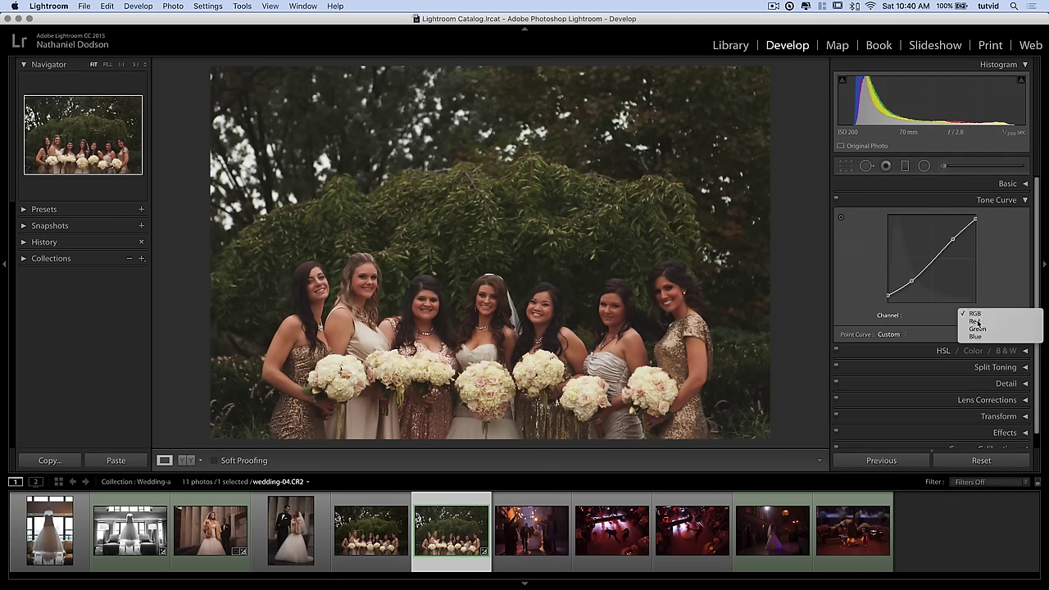
left_click(983, 326)
mouse_move(950, 240)
left_mouse_down()
mouse_move(931, 229)
mouse_move(947, 242)
left_mouse_up()
left_click_drag(908, 282, 908, 284)
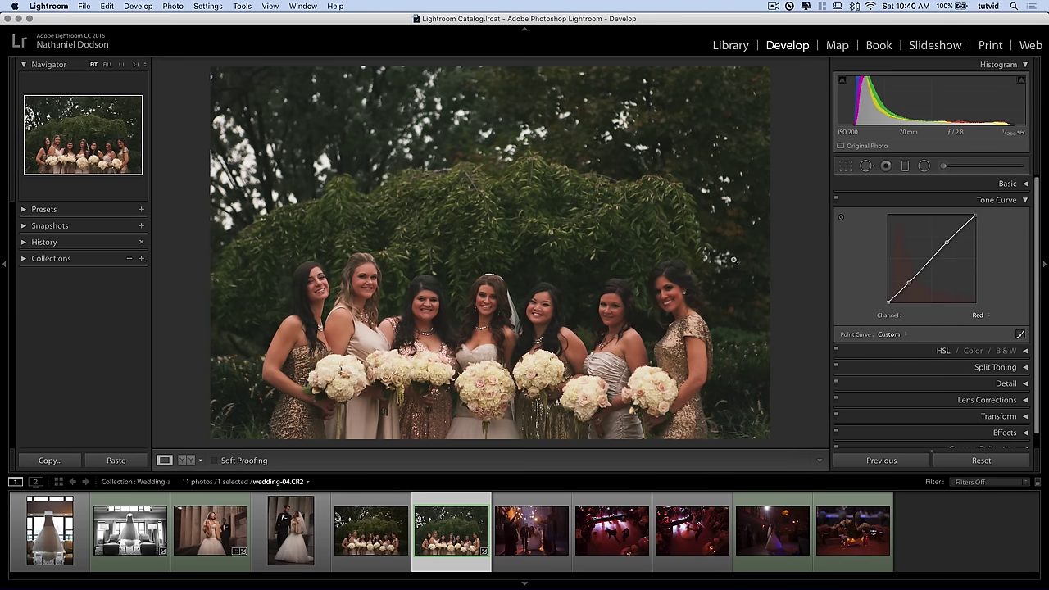
- Compare the bridesmaids photo with the tone curve off and on
left_click(837, 200)
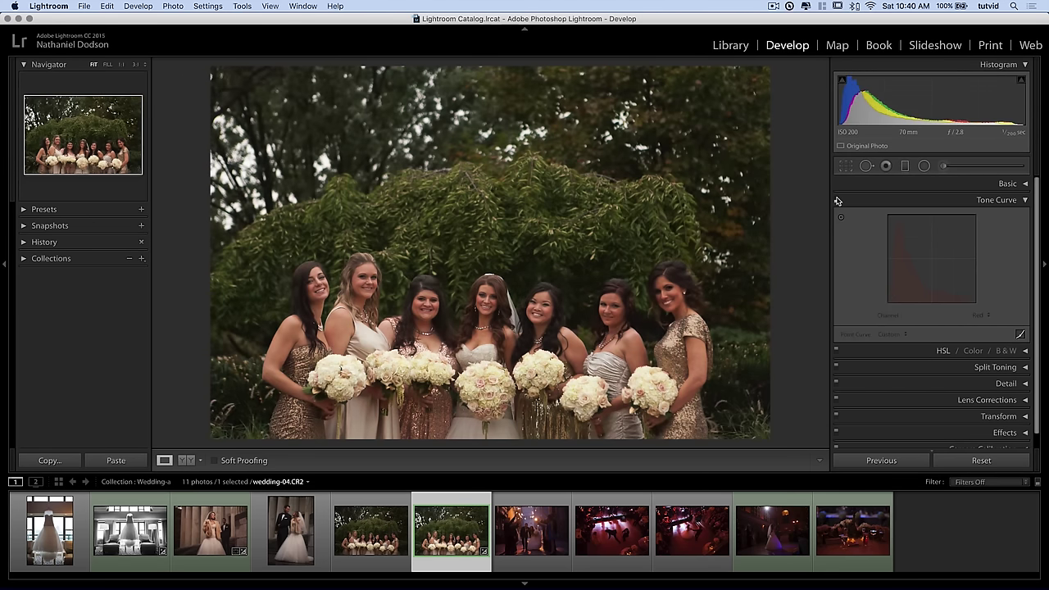
left_click(838, 201)
left_click(1000, 200)
left_click(1003, 202)
- Lift the black point of the Green channel curve slightly and set an anchor point low in the shadows
left_click(979, 316)
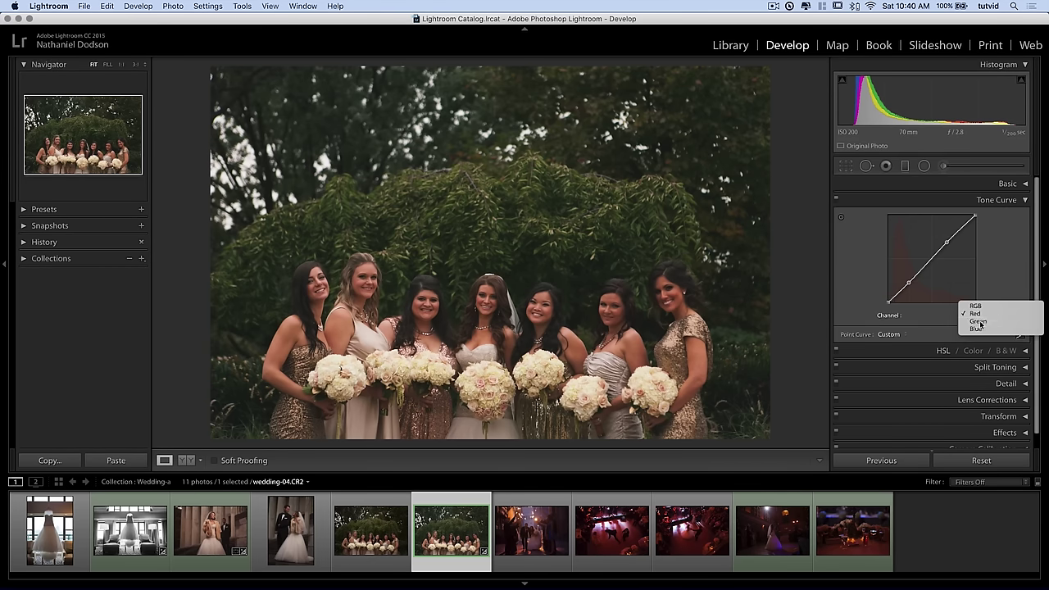
left_click(980, 325)
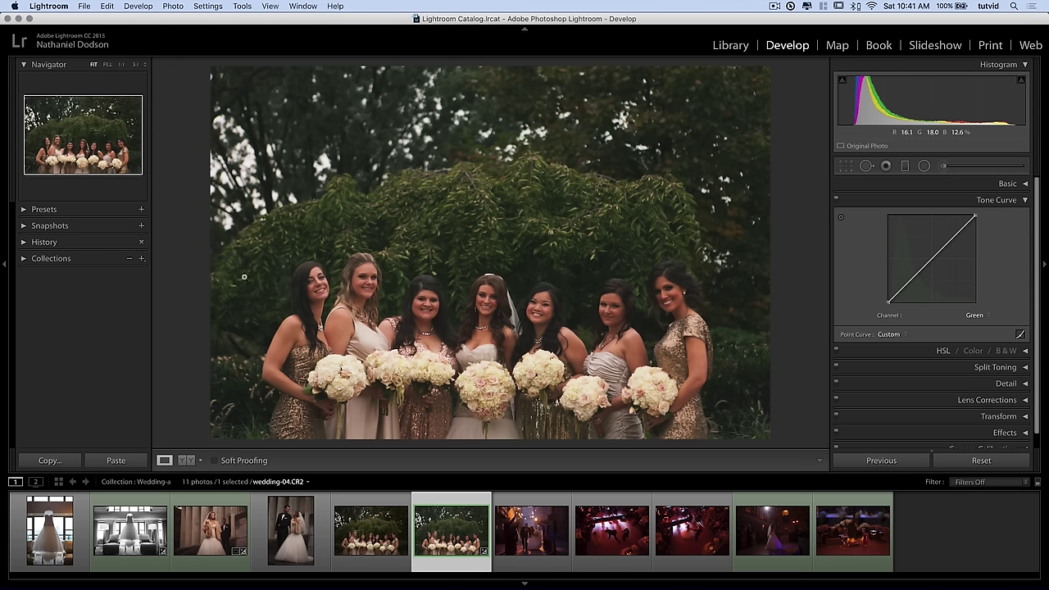
left_click(915, 274)
left_click_drag(888, 302, 889, 299)
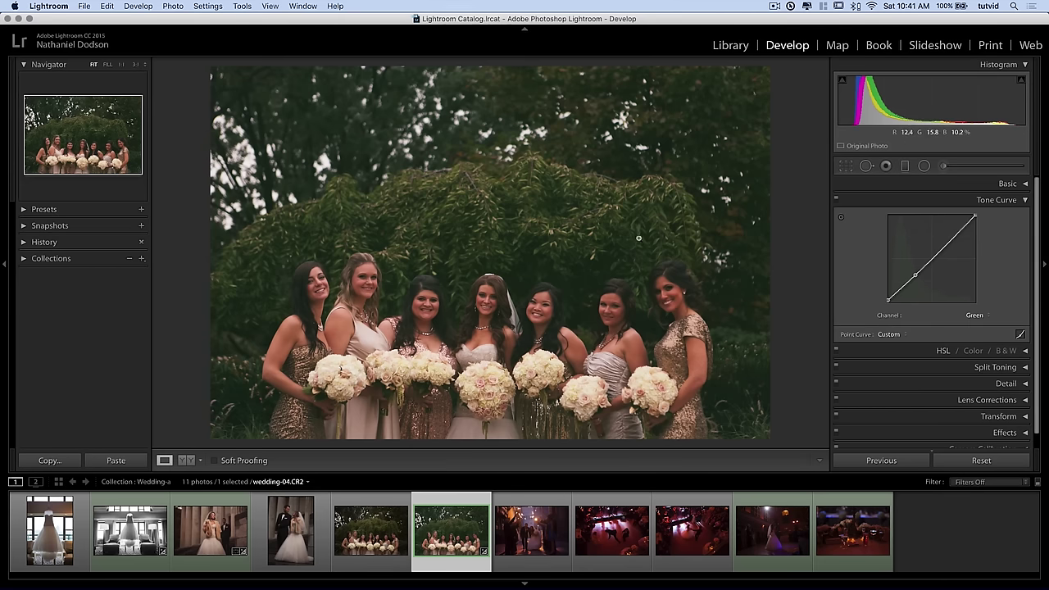
left_click_drag(914, 275, 895, 293)
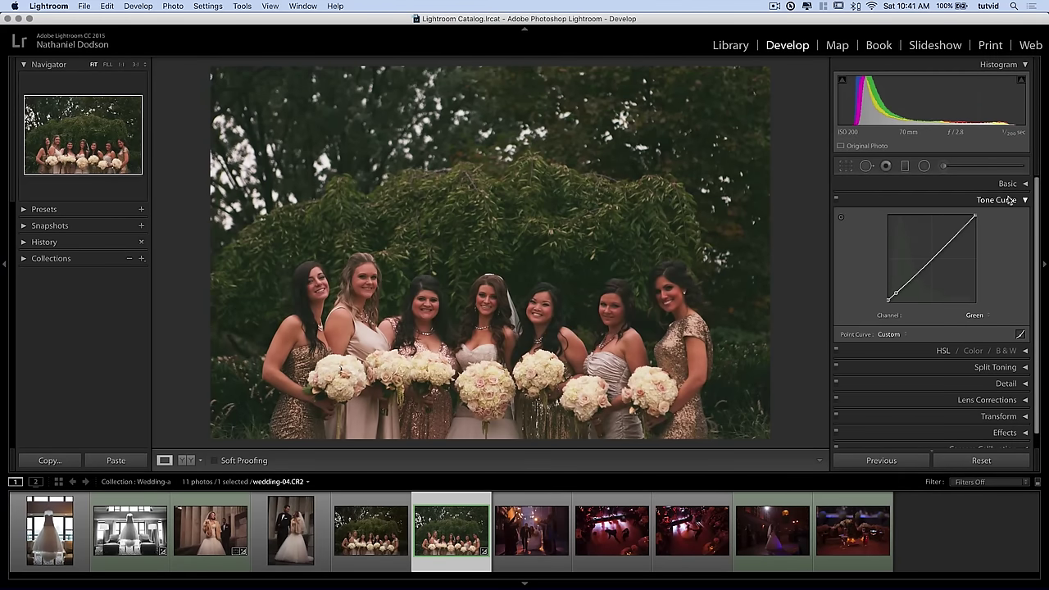
- Lower the white point of the Blue channel curve slightly to add yellow to the highlights
left_click(974, 315)
left_click(983, 324)
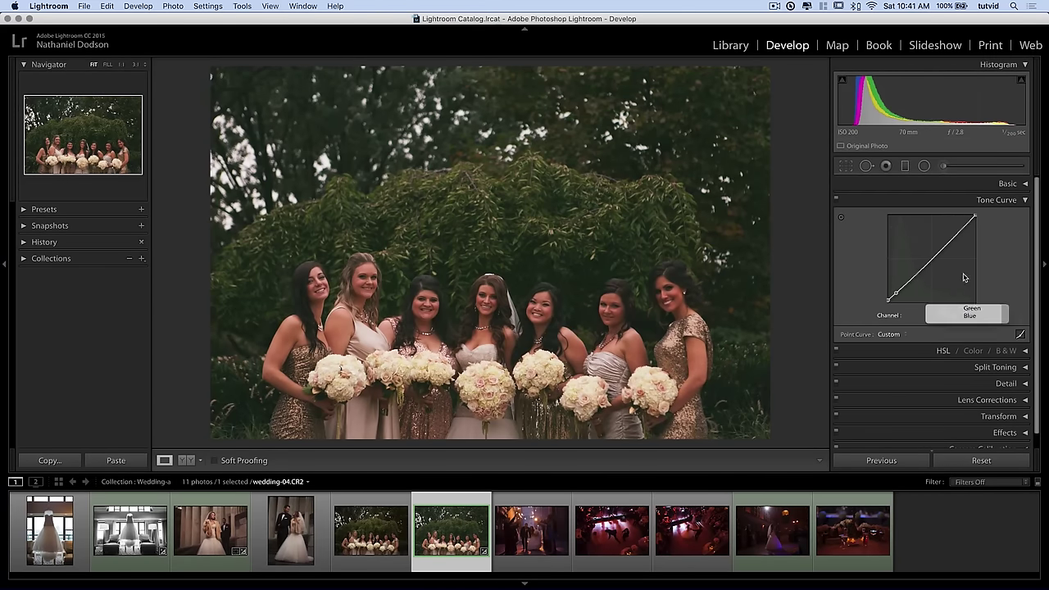
left_click_drag(974, 217, 976, 217)
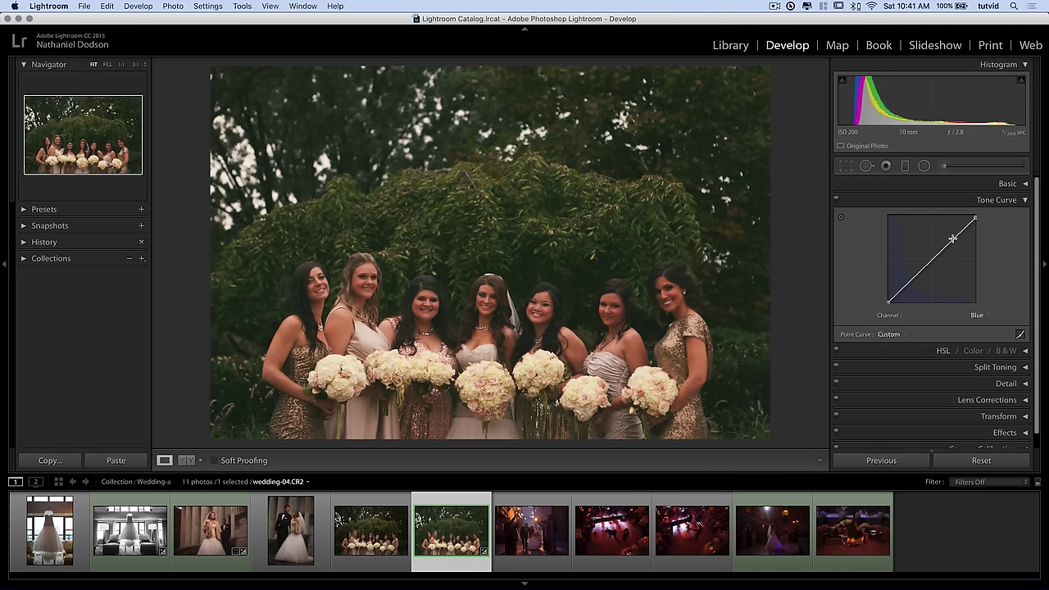
left_click(1000, 205)
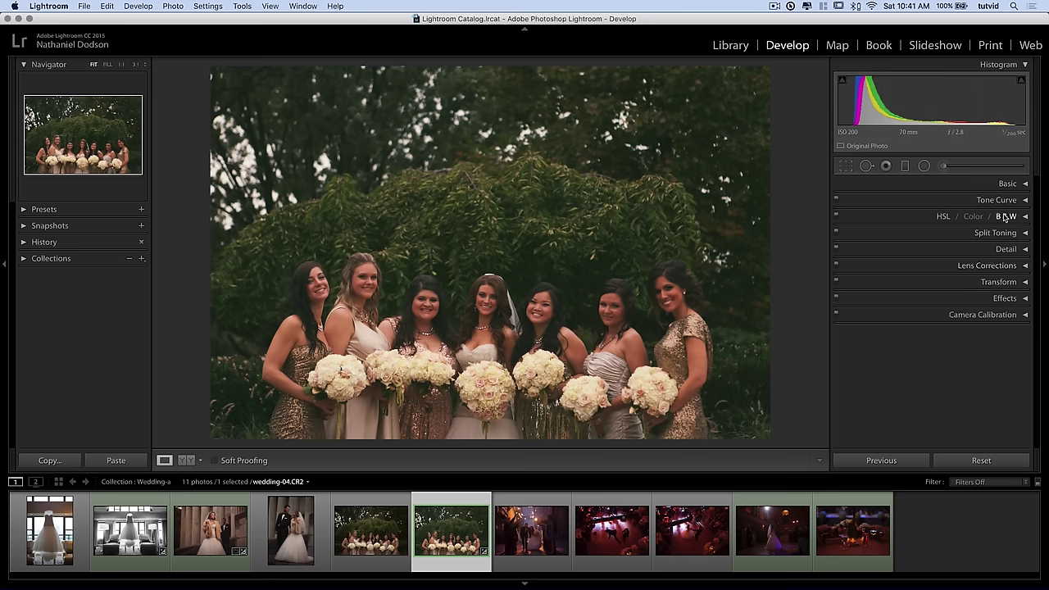
- Set the HSL hue of Red to +36 and of Orange to −4
left_click(944, 216)
left_click(856, 232)
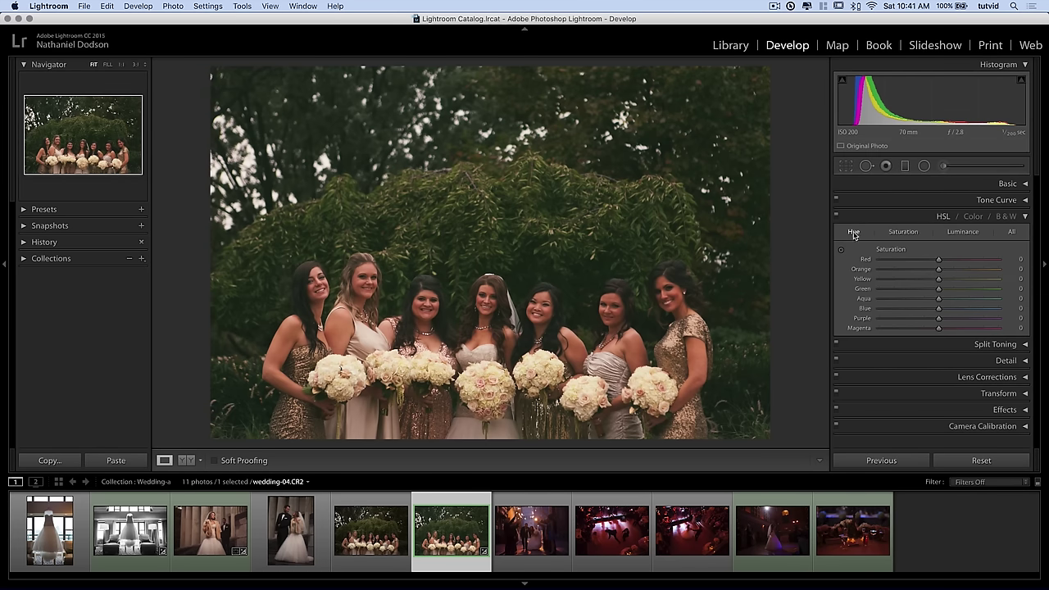
left_click_drag(922, 262, 959, 262)
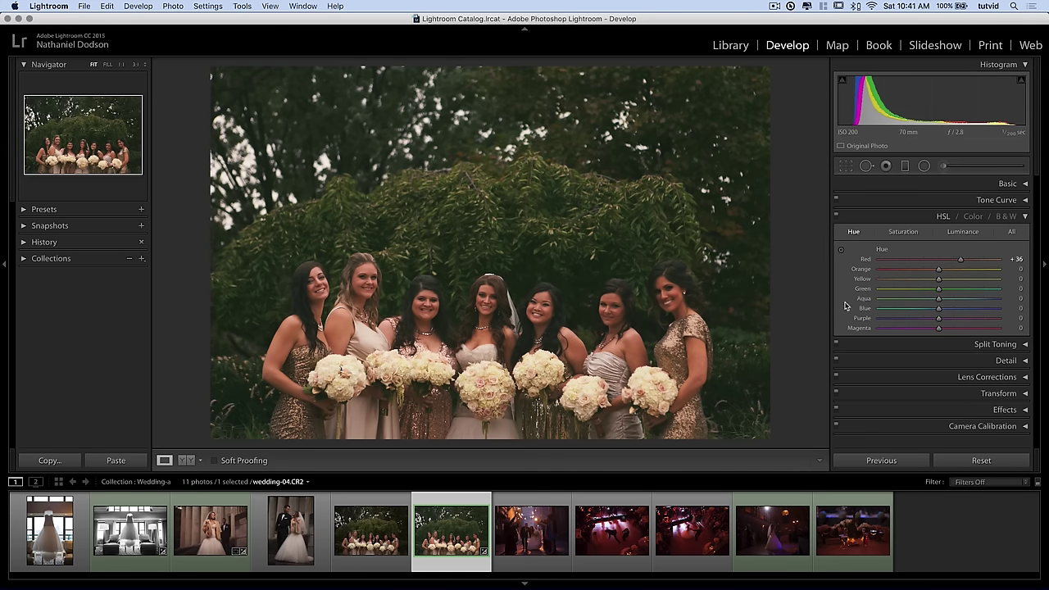
mouse_move(939, 270)
left_mouse_down()
mouse_move(921, 271)
mouse_move(1000, 280)
mouse_move(897, 271)
mouse_move(936, 271)
left_mouse_up()
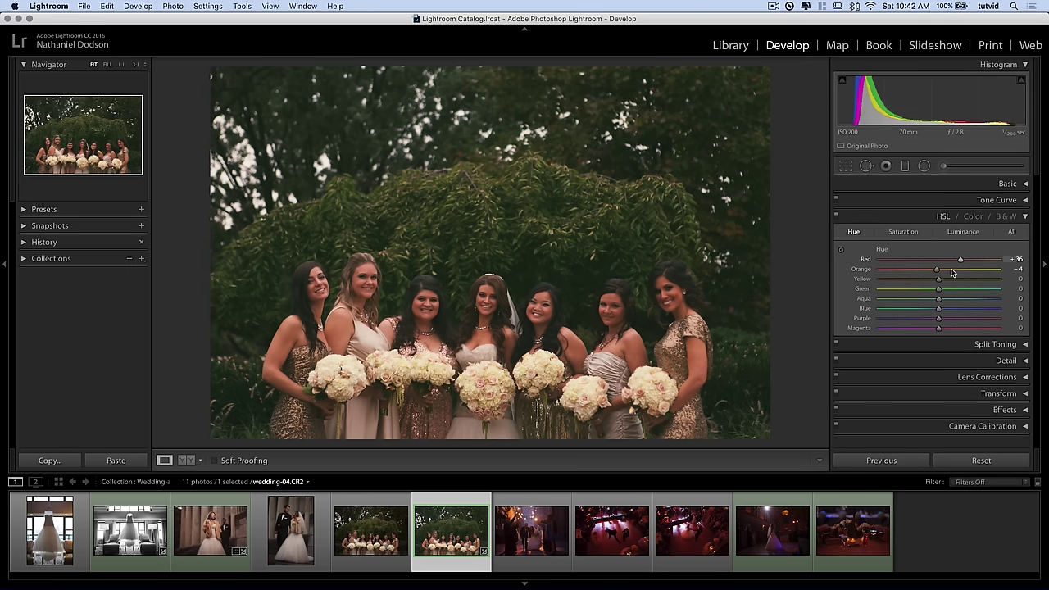
- Shift the Green hue toward yellow and show the HSL Saturation controls
mouse_move(932, 286)
left_mouse_down()
mouse_move(974, 288)
mouse_move(917, 294)
left_mouse_up()
left_click_drag(923, 289, 918, 288)
left_click_drag(956, 290, 915, 290)
left_click(903, 232)
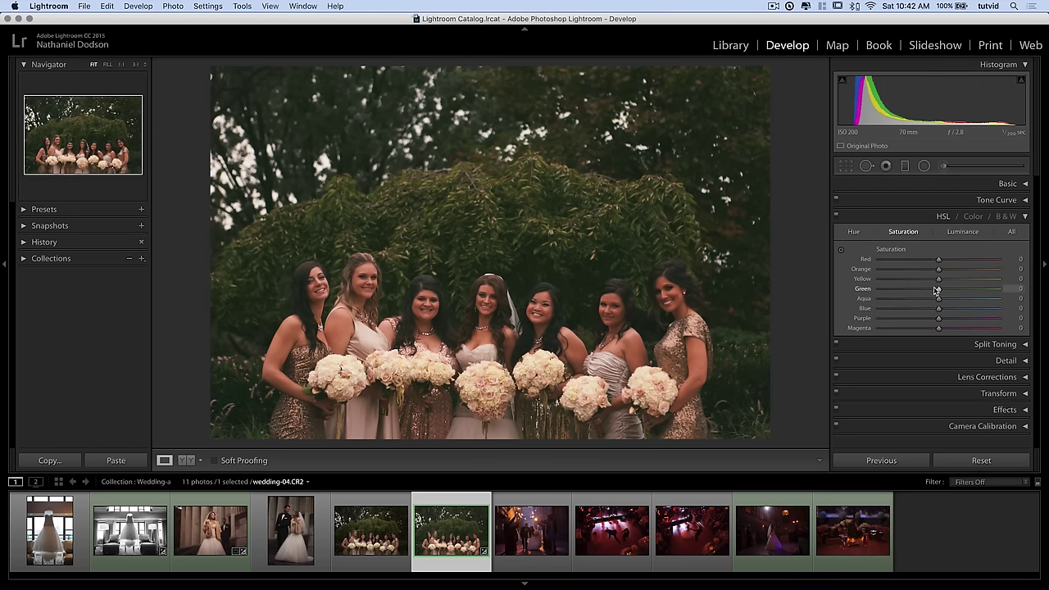
- Adjust the HSL Saturation of Green slightly and collapse the HSL controls
mouse_move(940, 290)
left_mouse_down()
mouse_move(962, 291)
mouse_move(950, 294)
left_mouse_up()
left_click(943, 217)
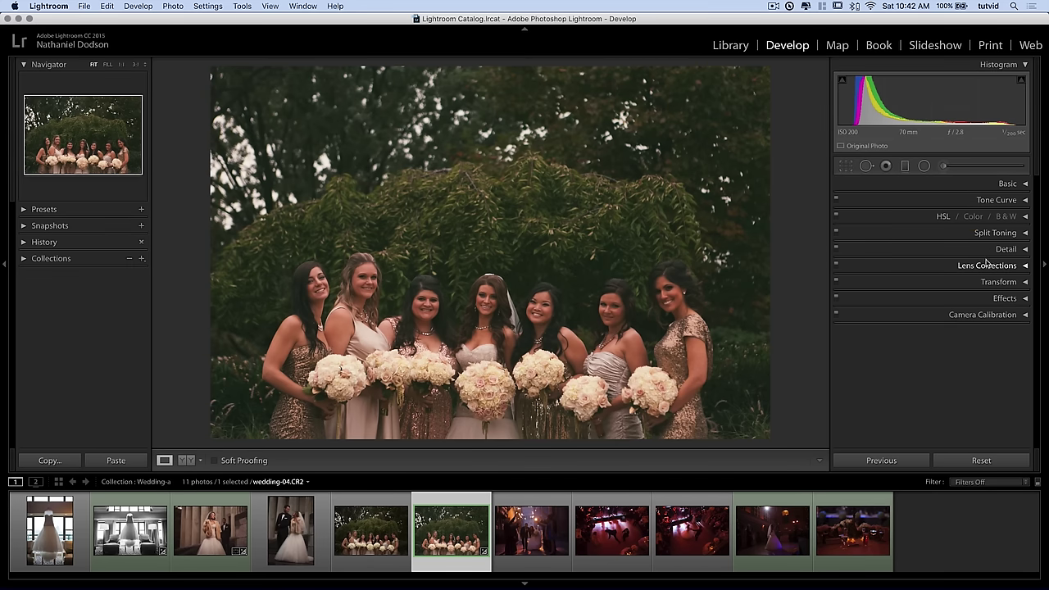
- Set the bridesmaids photo's white balance to Temp 6,117 and Tint +21, and its Contrast to +25
left_click(1007, 184)
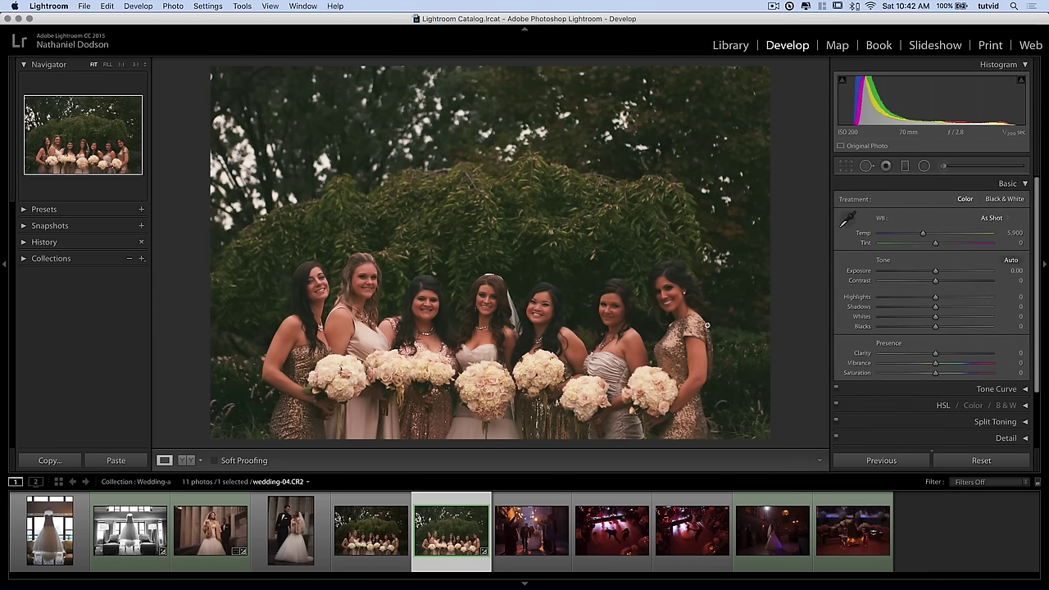
mouse_move(924, 236)
left_mouse_down()
mouse_move(935, 235)
mouse_move(913, 236)
mouse_move(924, 236)
left_mouse_up()
left_click_drag(929, 244, 942, 244)
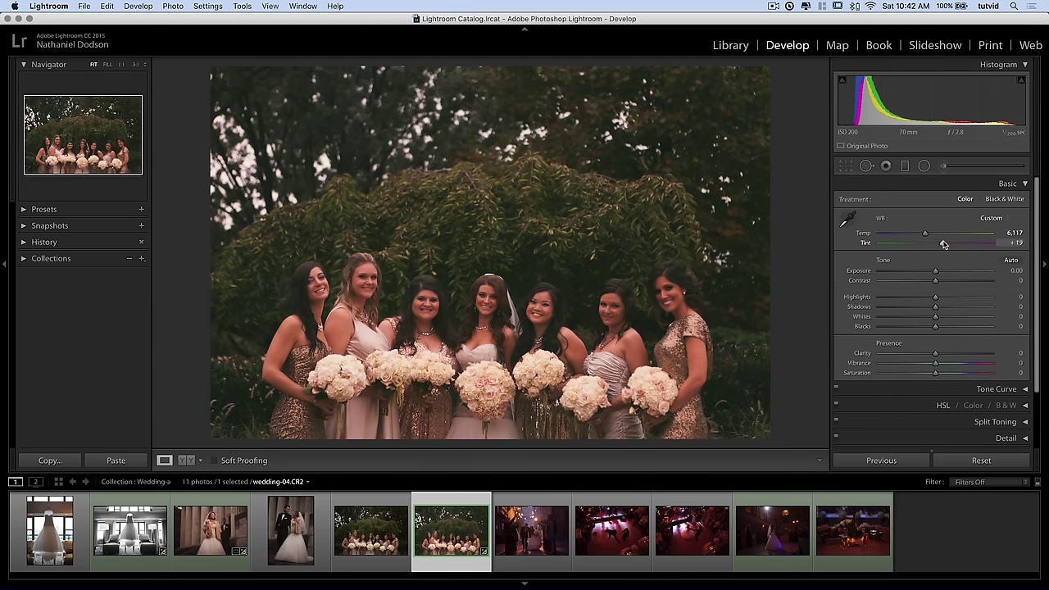
mouse_move(936, 283)
left_mouse_down()
mouse_move(959, 276)
mouse_move(924, 281)
mouse_move(949, 281)
left_mouse_up()
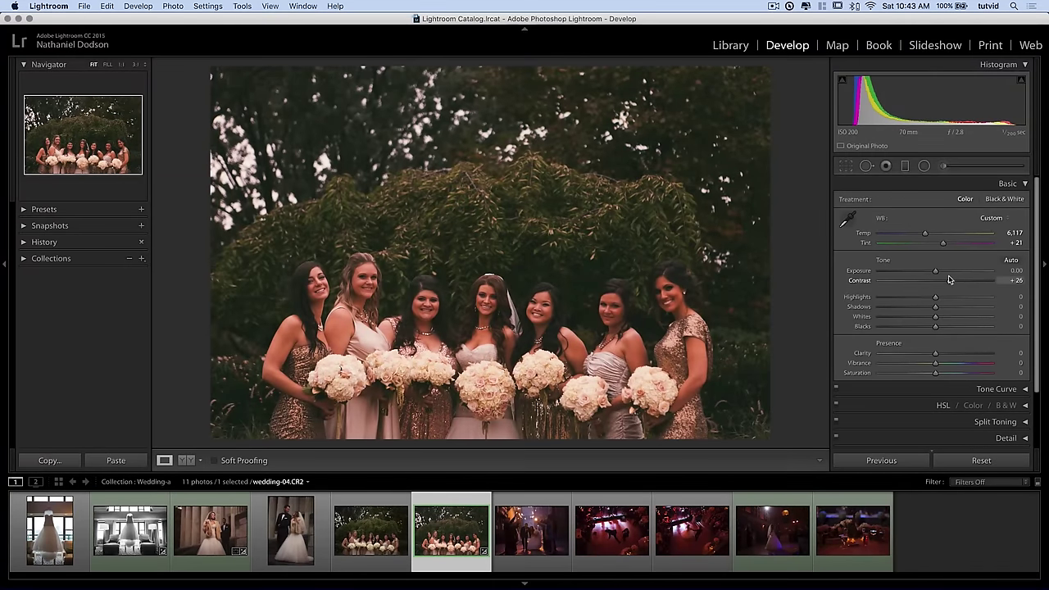
- Set Vibrance to −5 and Clarity to +7 for the bridesmaids photo
left_click_drag(935, 364, 937, 366)
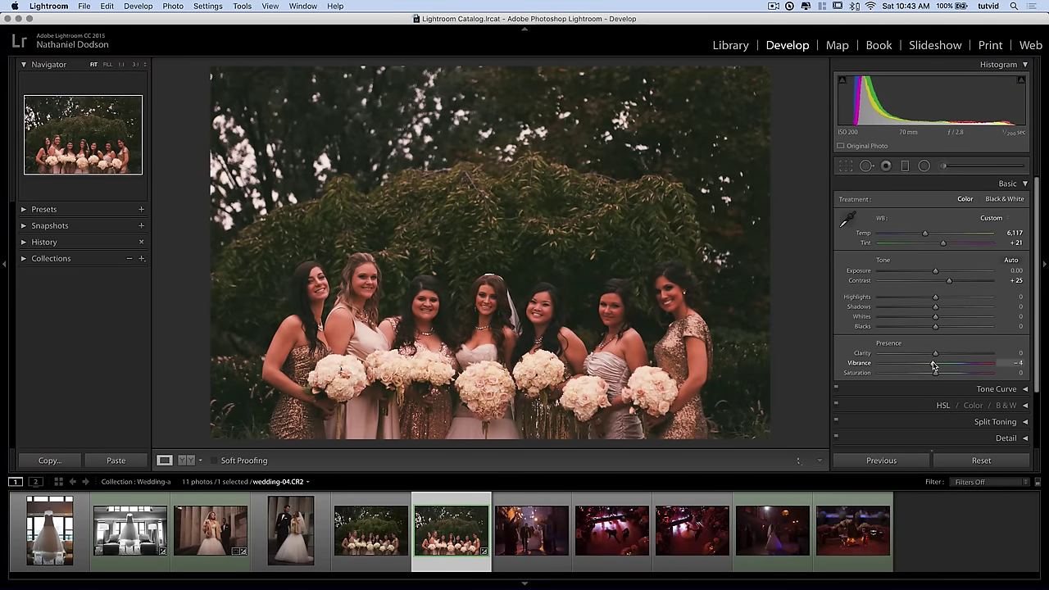
left_click_drag(934, 366, 950, 366)
left_click(933, 368)
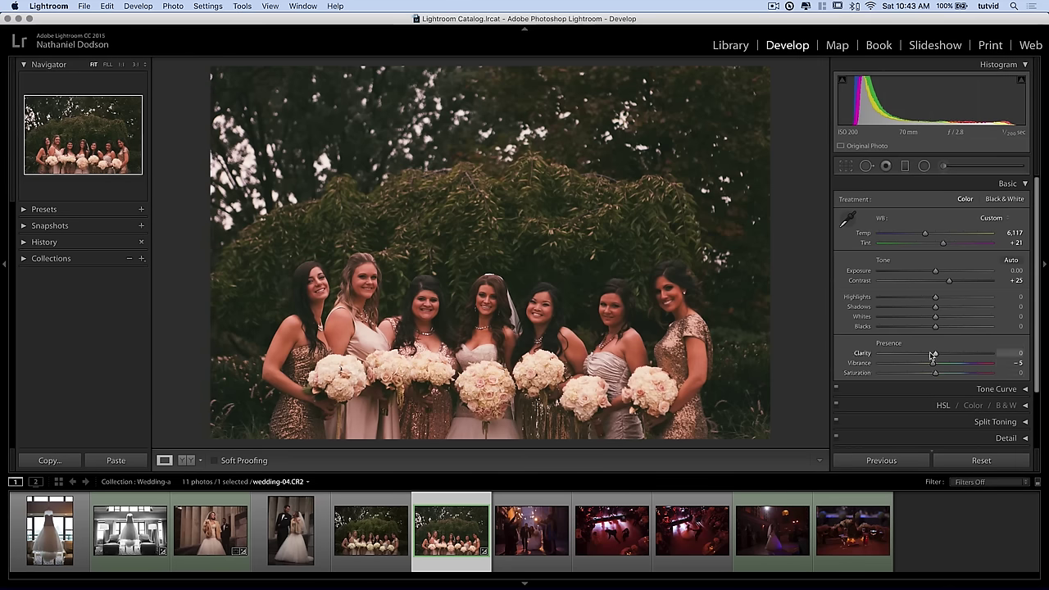
left_click_drag(940, 357, 938, 358)
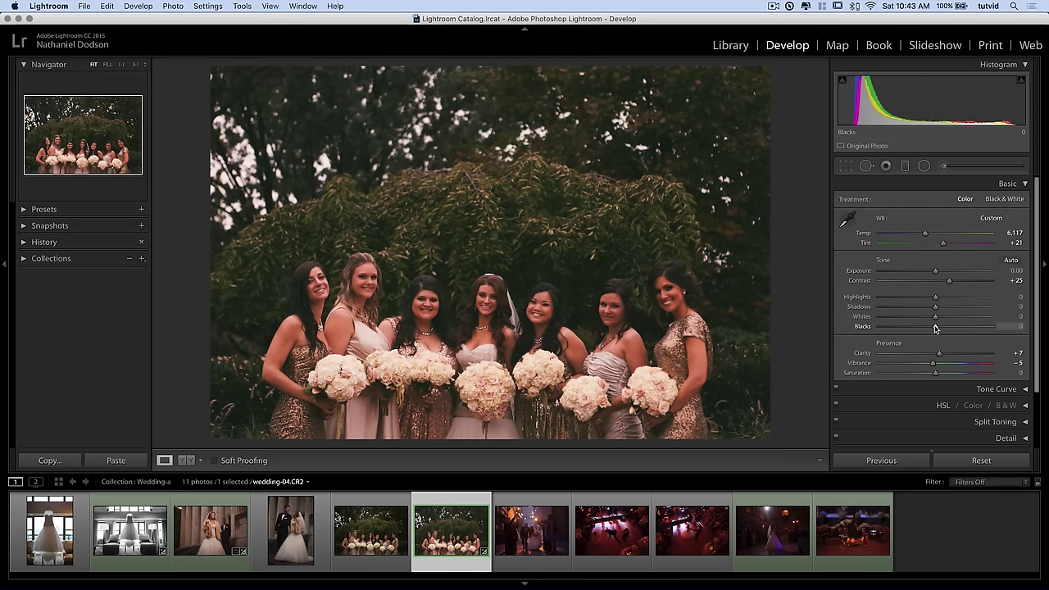
- Deepen Blacks to −16 and raise Exposure to +0.10, and collapse the Basic adjustments
mouse_move(936, 328)
left_mouse_down()
mouse_move(986, 329)
mouse_move(926, 330)
left_mouse_up()
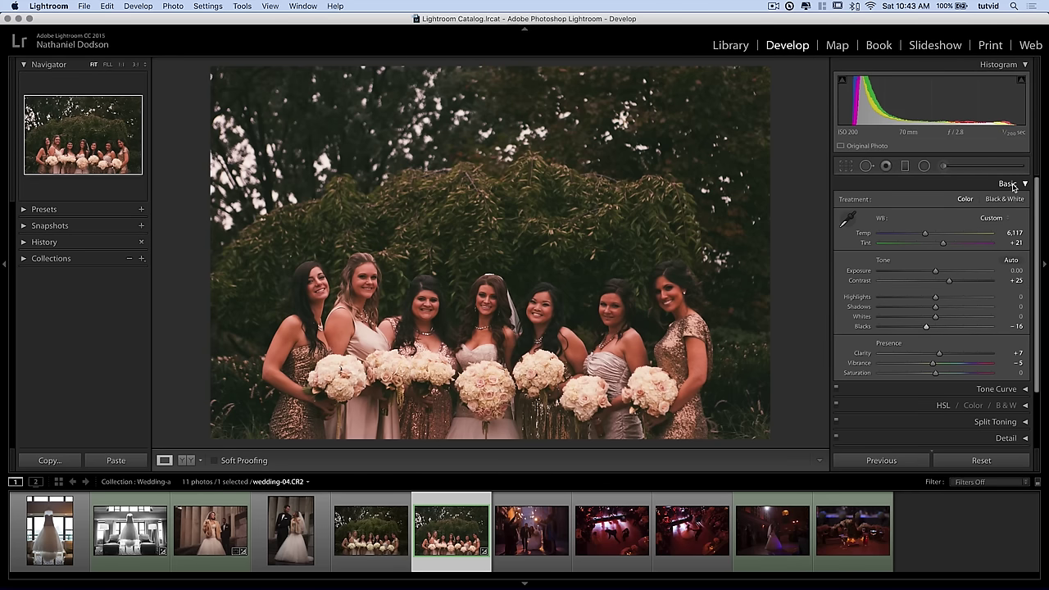
left_click_drag(936, 271, 937, 273)
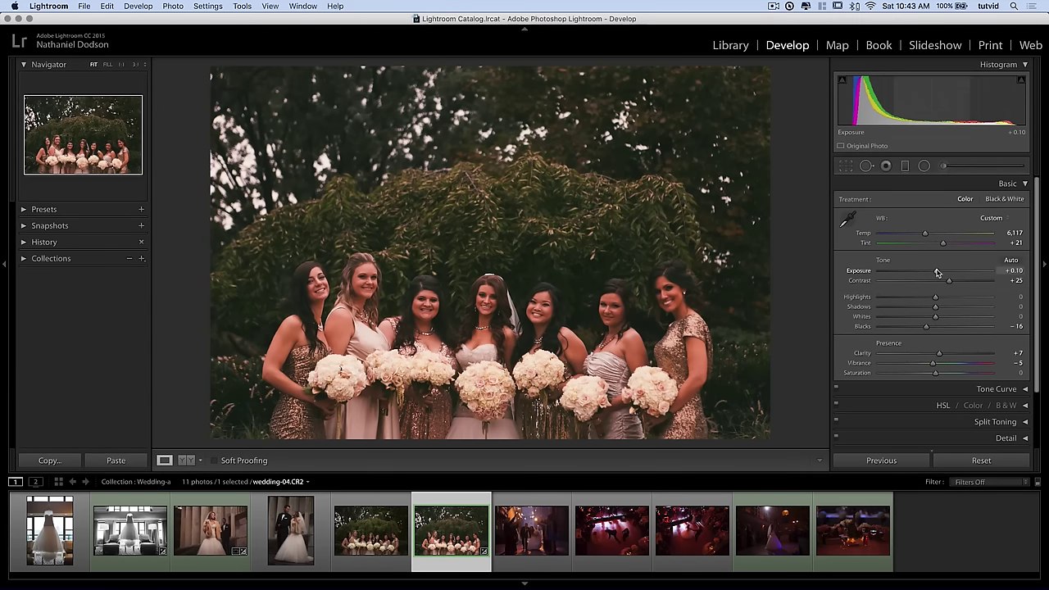
left_click(1007, 184)
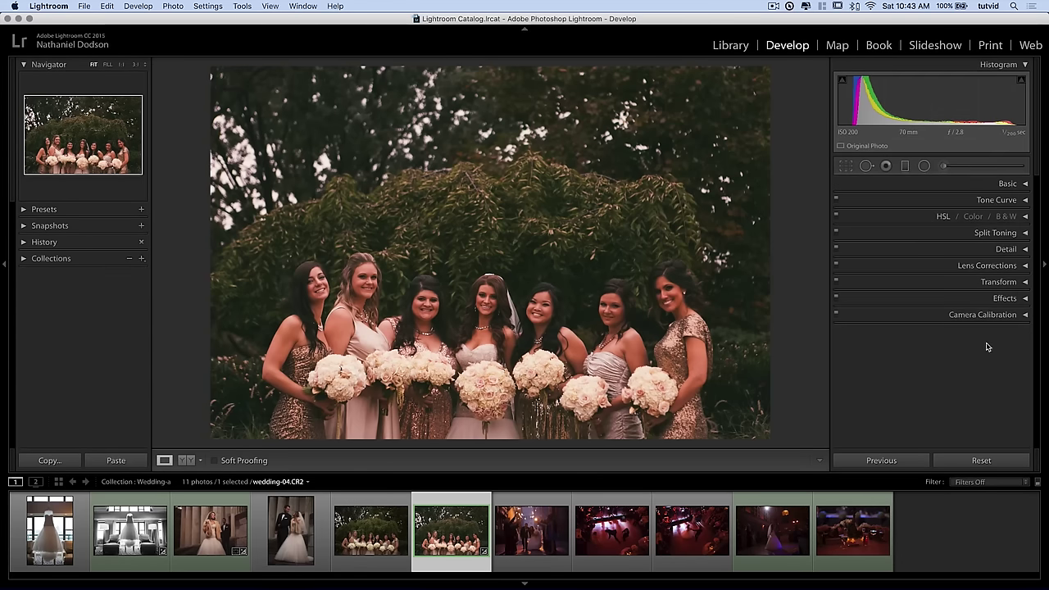
- Set the Camera Calibration Shadows Tint to −8, Green Primary Hue to +42 and Green Primary Saturation to −11
left_click(986, 314)
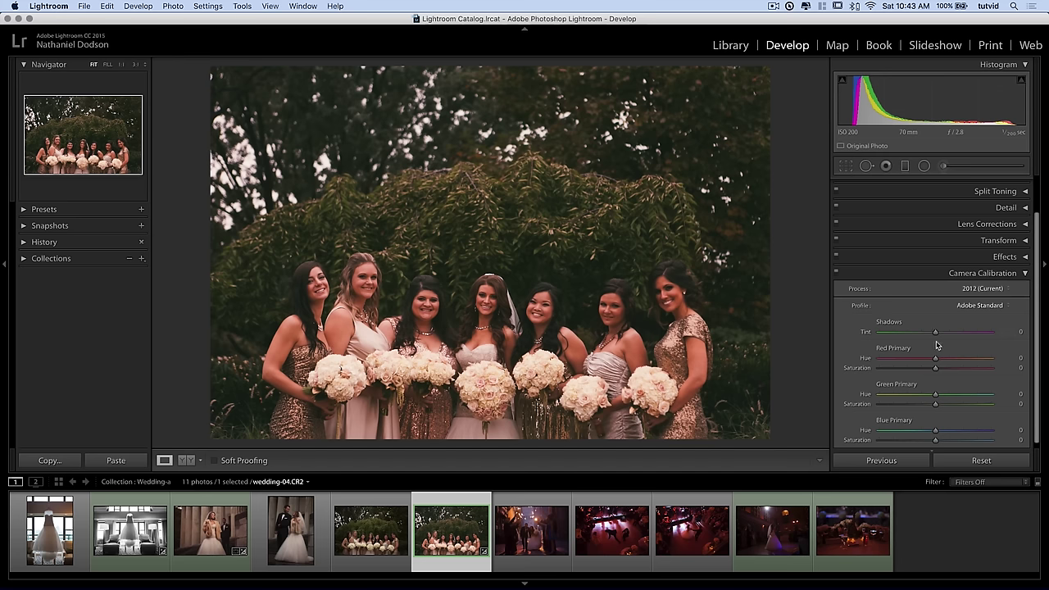
mouse_move(927, 336)
left_mouse_down()
mouse_move(901, 339)
mouse_move(957, 341)
mouse_move(931, 334)
left_mouse_up()
left_click_drag(935, 395, 960, 398)
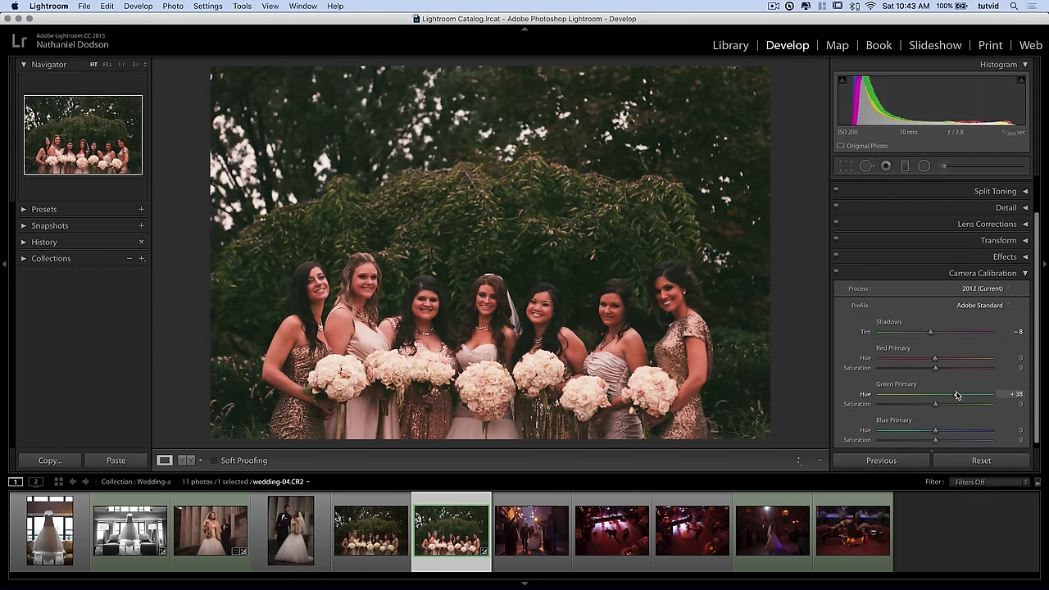
left_click_drag(926, 407, 928, 407)
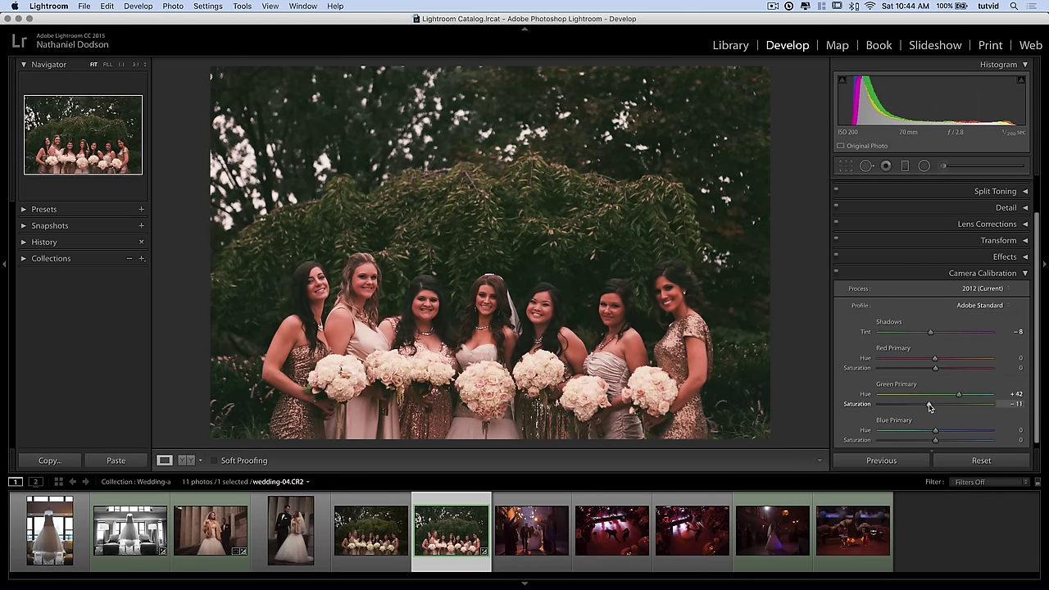
- Compare the photo with and without the camera calibration, and view it before and after all edits side by side
left_click(836, 274)
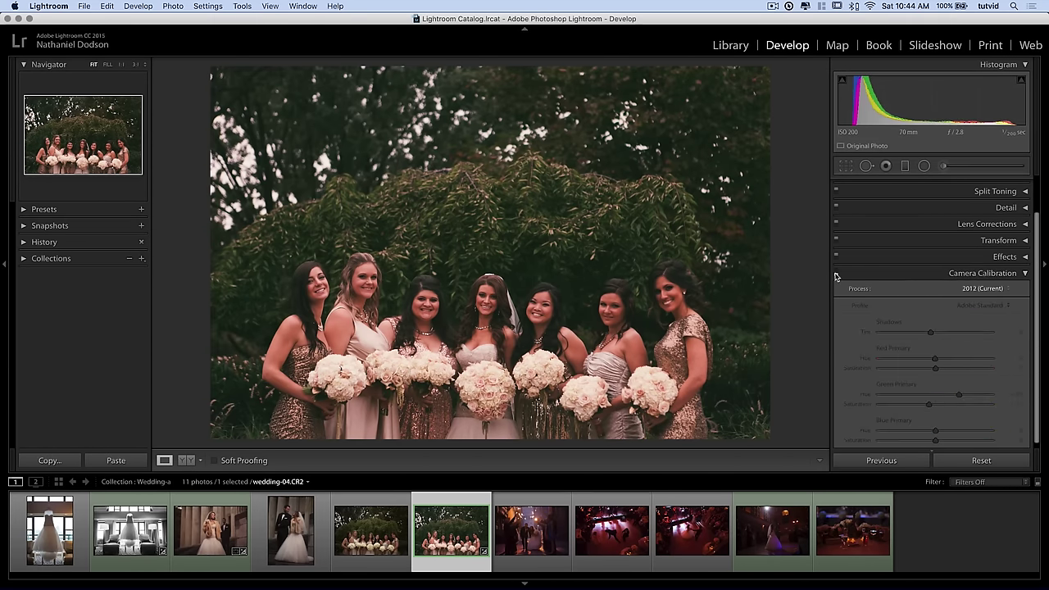
left_click(836, 275)
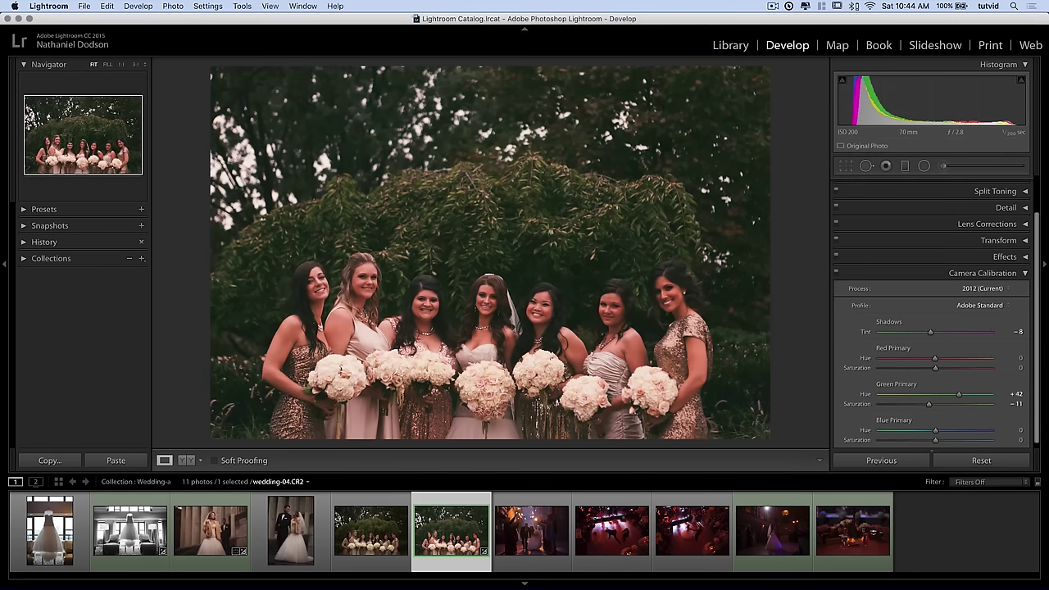
left_click(996, 273)
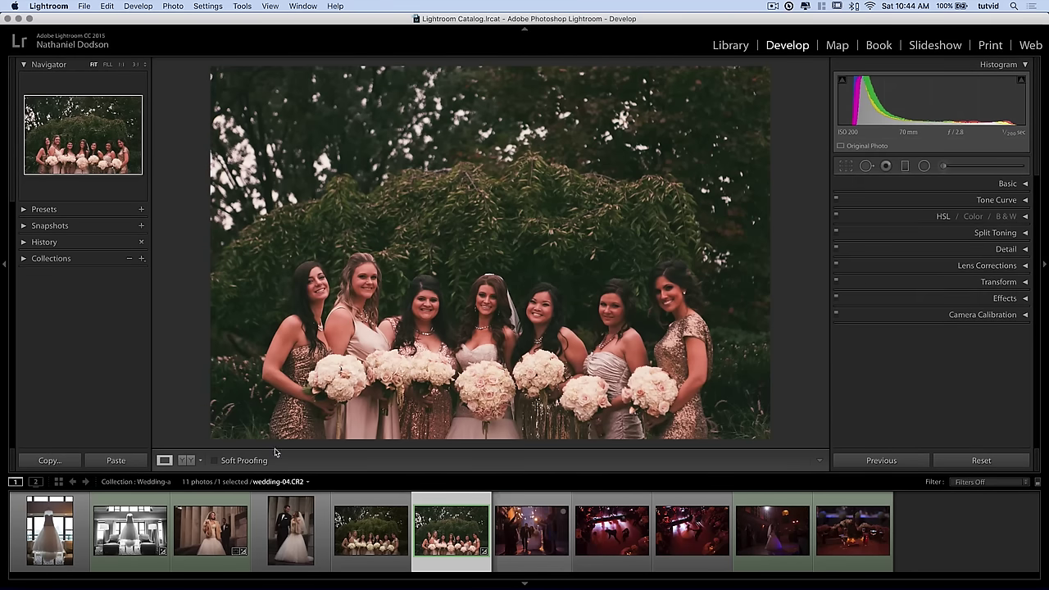
left_click(186, 460)
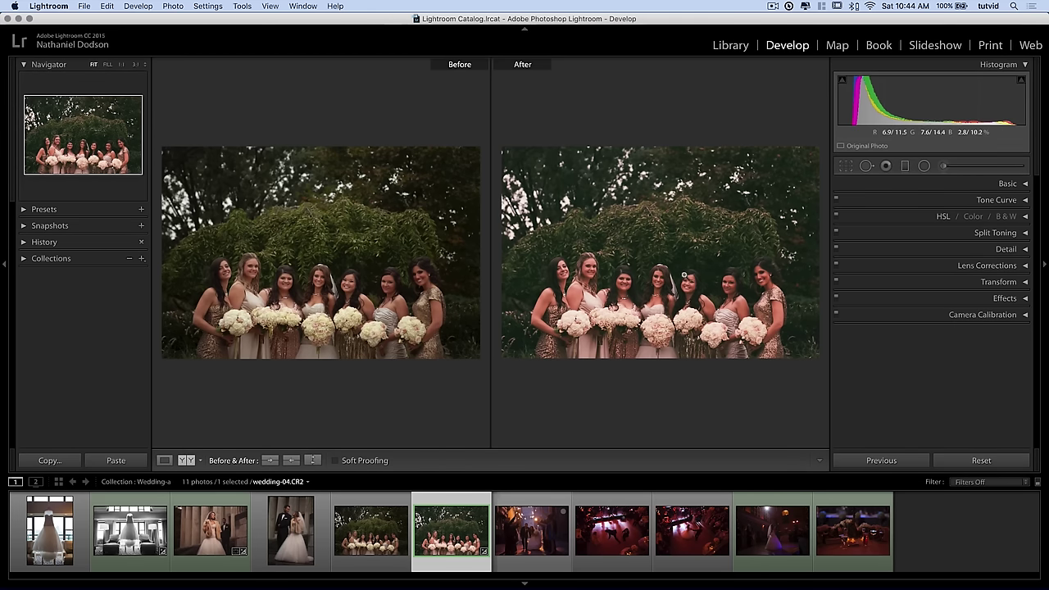
left_click(164, 460)
- Add grain with Amount 13, Size 29 and Roughness 48, and compare the photo before and after side by side
left_click(1005, 299)
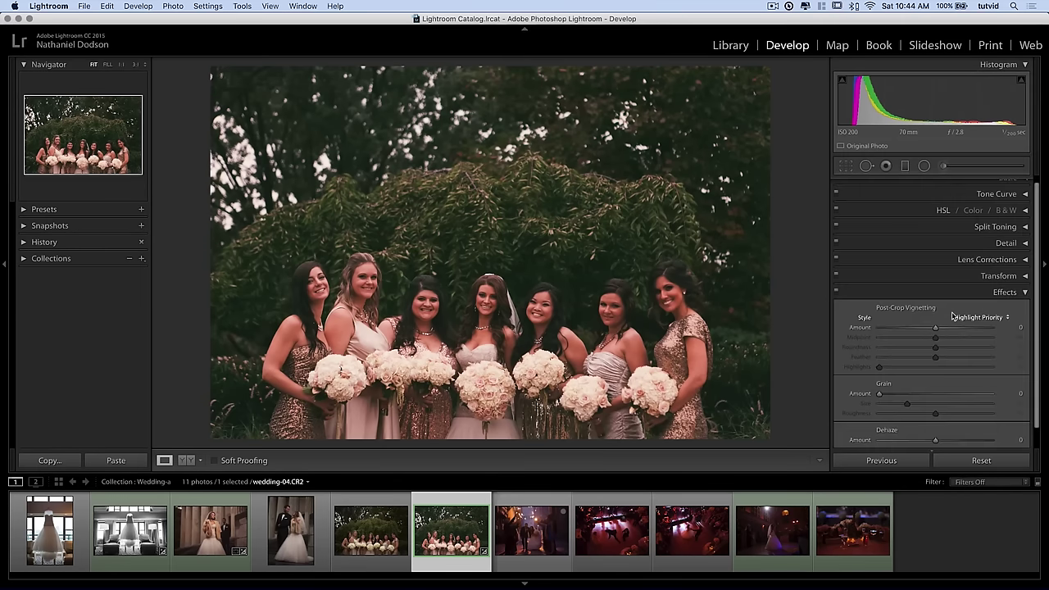
scroll(938, 347, "down", 1)
left_click_drag(882, 377, 939, 396)
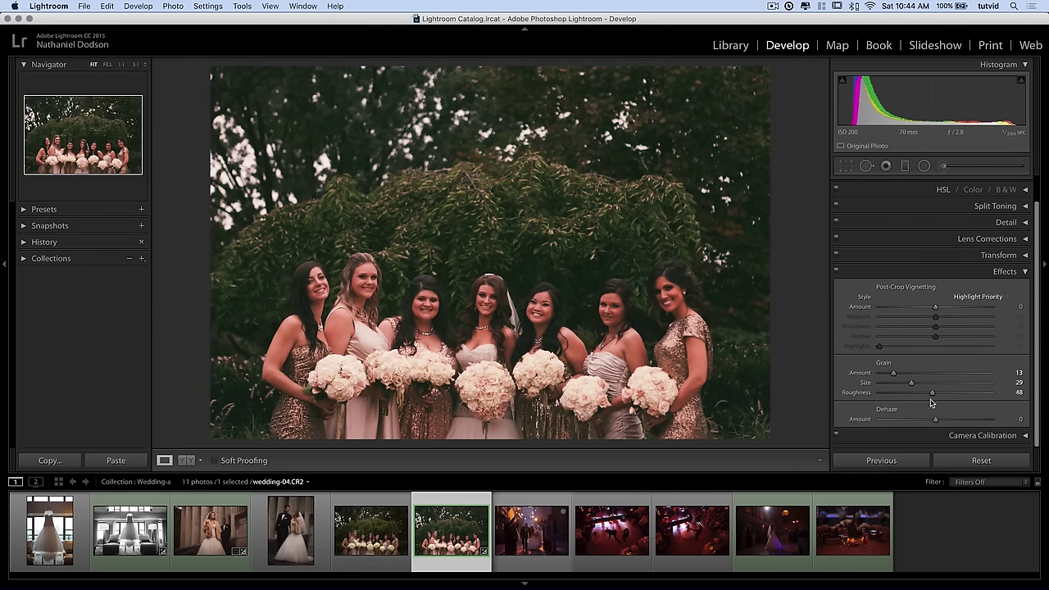
left_click(1000, 273)
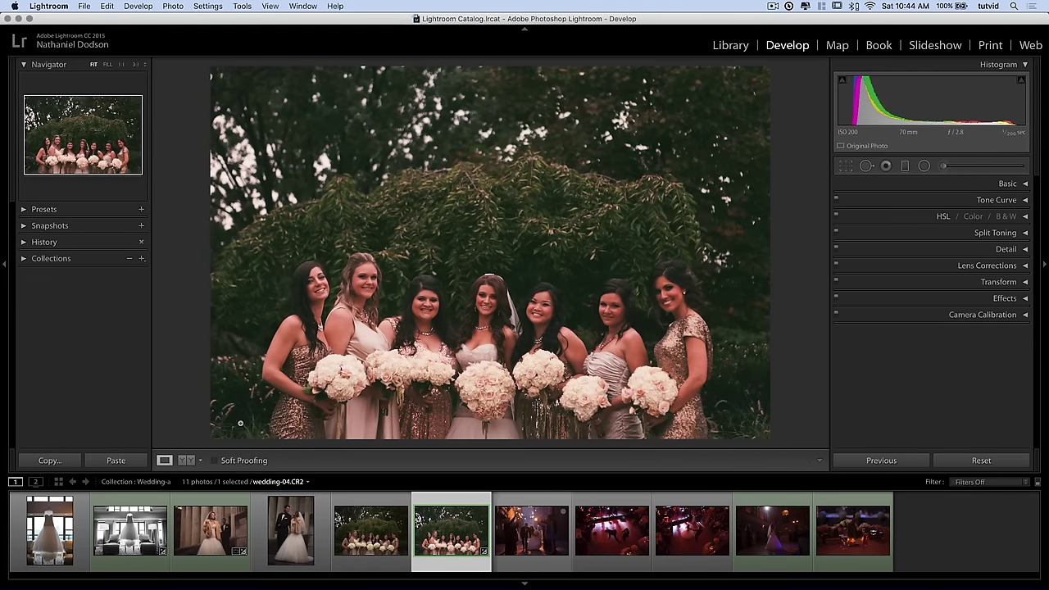
left_click(186, 461)
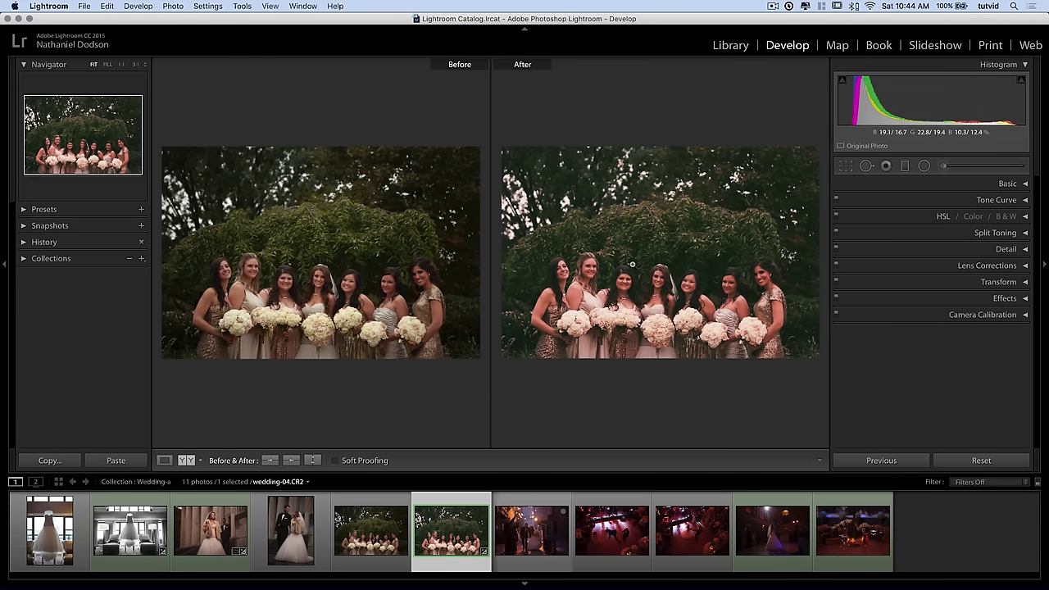
left_click(164, 461)
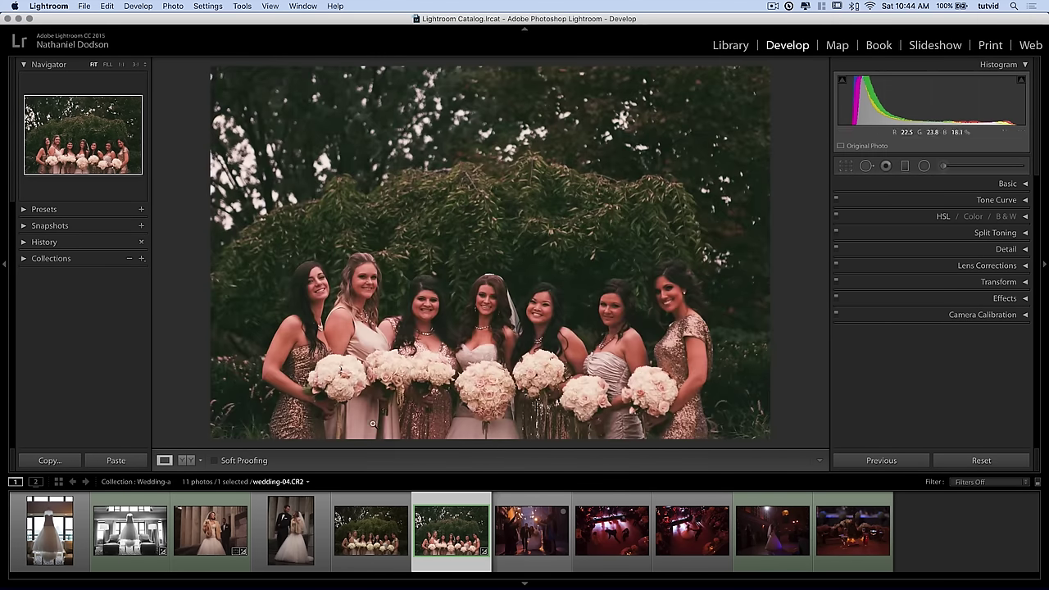
- Open the reception table photo wedding-11.CR2 and set its Exposure to +1.50
left_click(836, 551)
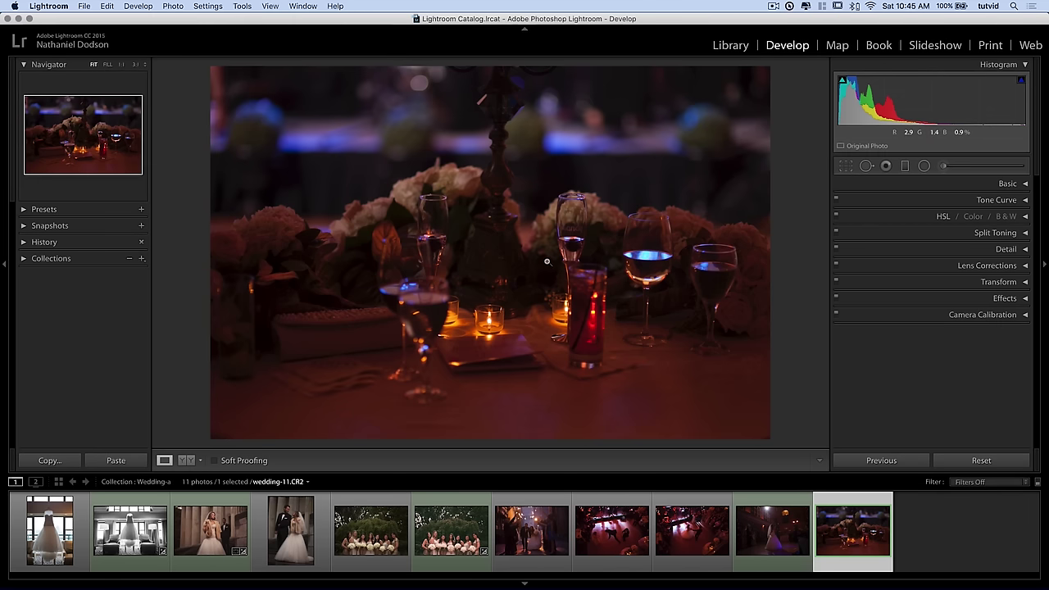
left_click(1021, 184)
left_click_drag(937, 272, 954, 274)
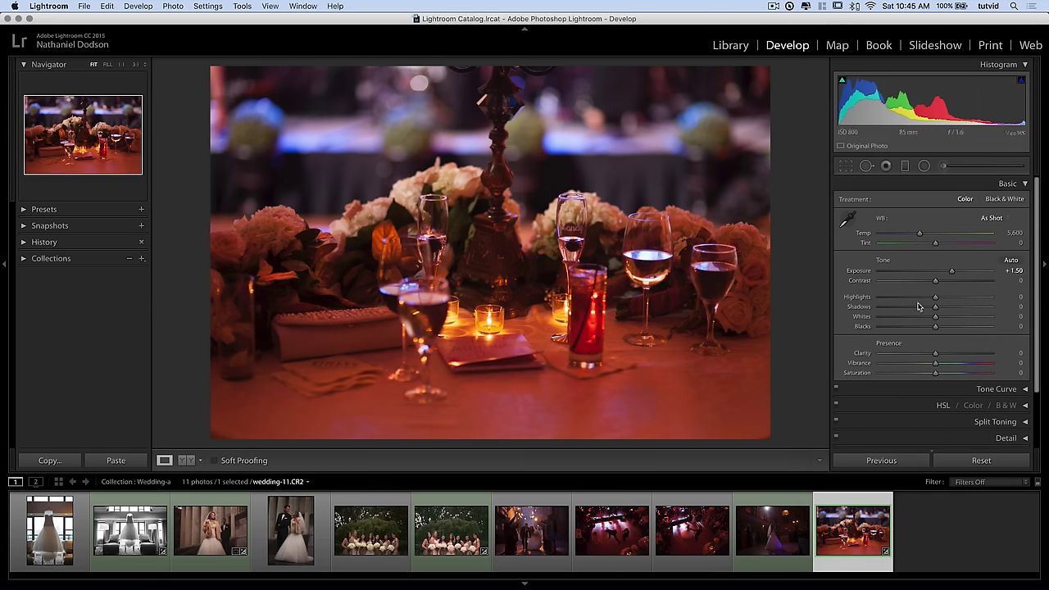
- Cool the table photo's white balance to Temp 3,600 and set Tint to +5
left_click_drag(920, 233, 899, 237)
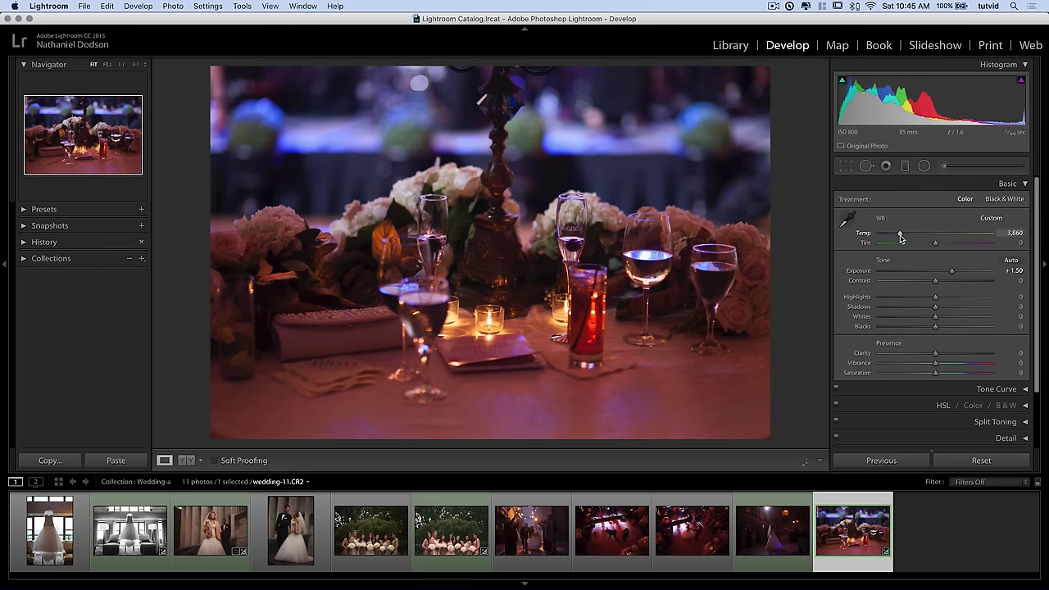
left_click(1015, 233)
type("3,6")
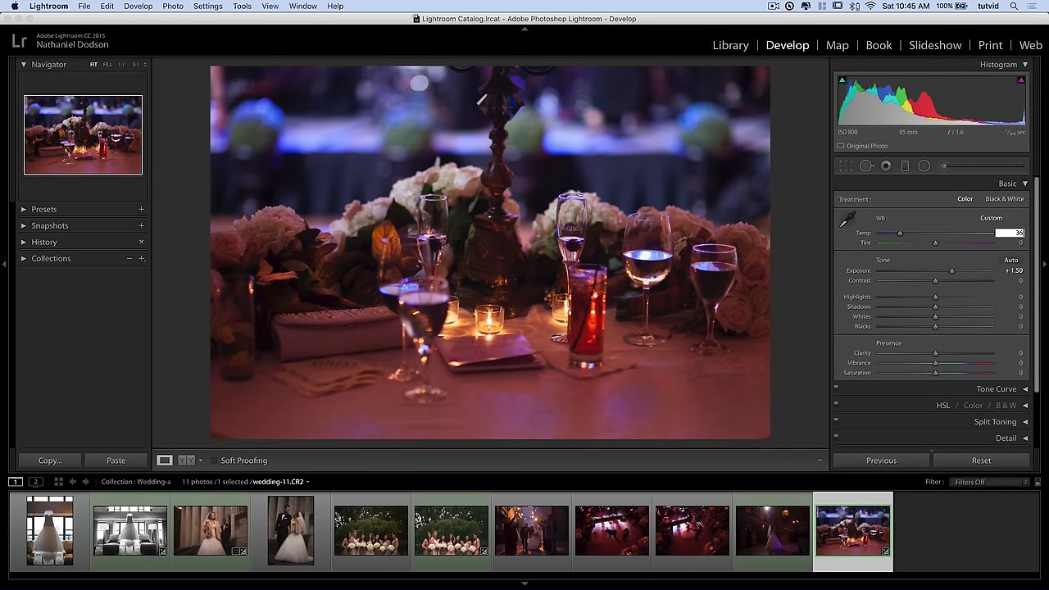
type("00")
key("Tab")
mouse_move(937, 245)
left_mouse_down()
mouse_move(921, 246)
mouse_move(940, 245)
left_mouse_up()
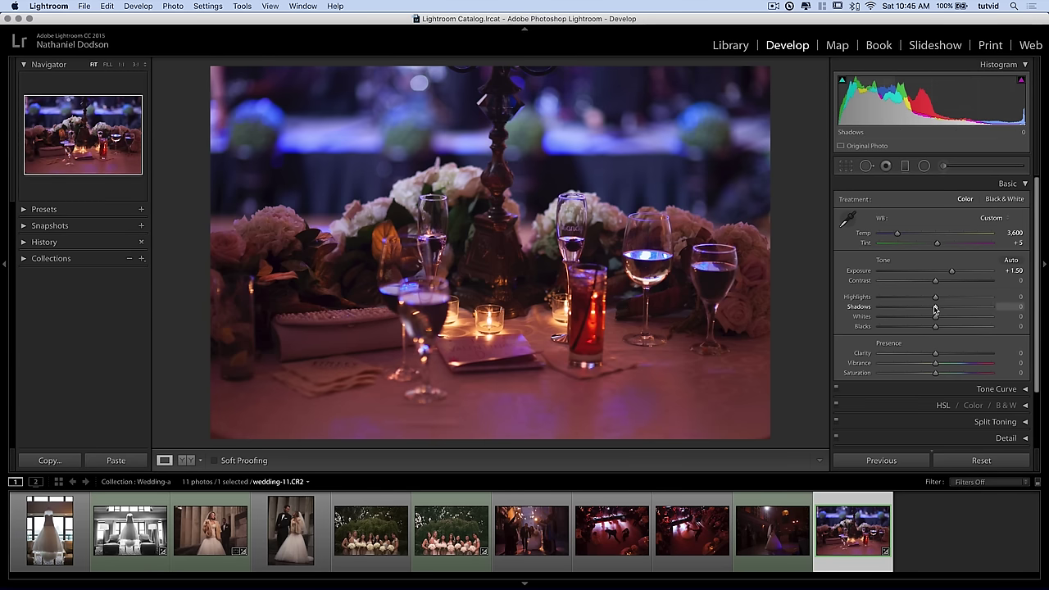
- Set Shadows to +30, Blacks to +40 and Contrast to about +8 for the table photo
mouse_move(936, 307)
left_mouse_down()
mouse_move(968, 309)
mouse_move(954, 309)
left_mouse_up()
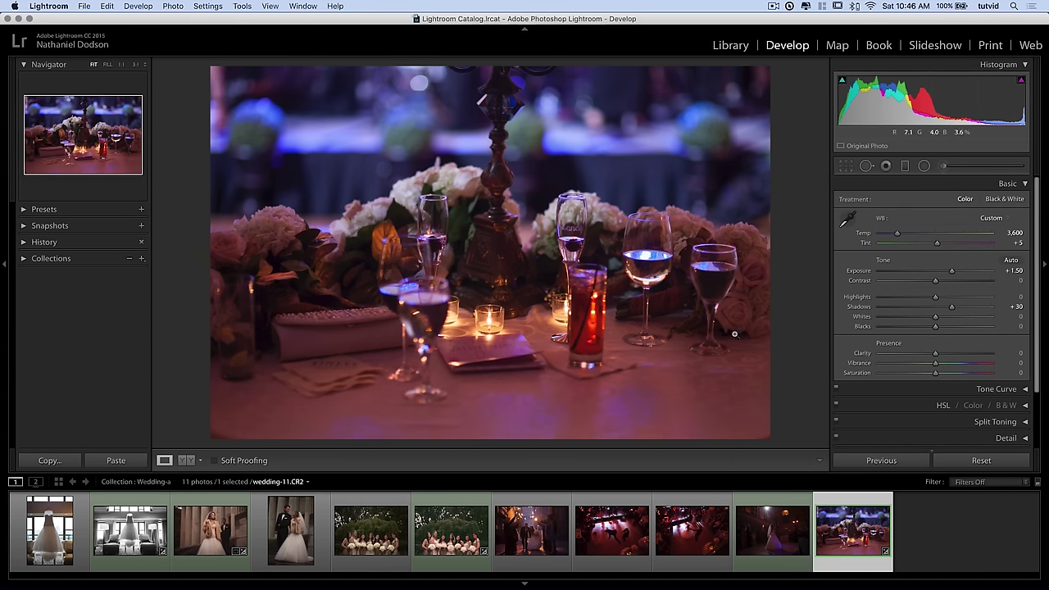
left_click_drag(940, 329, 957, 329)
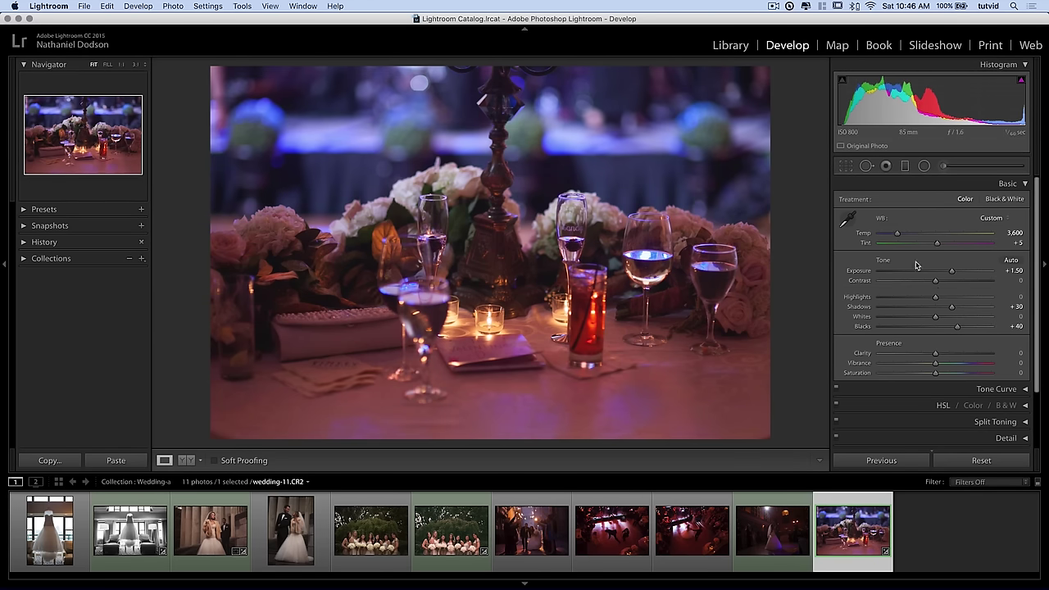
mouse_move(937, 283)
left_mouse_down()
mouse_move(956, 282)
mouse_move(937, 281)
left_mouse_up()
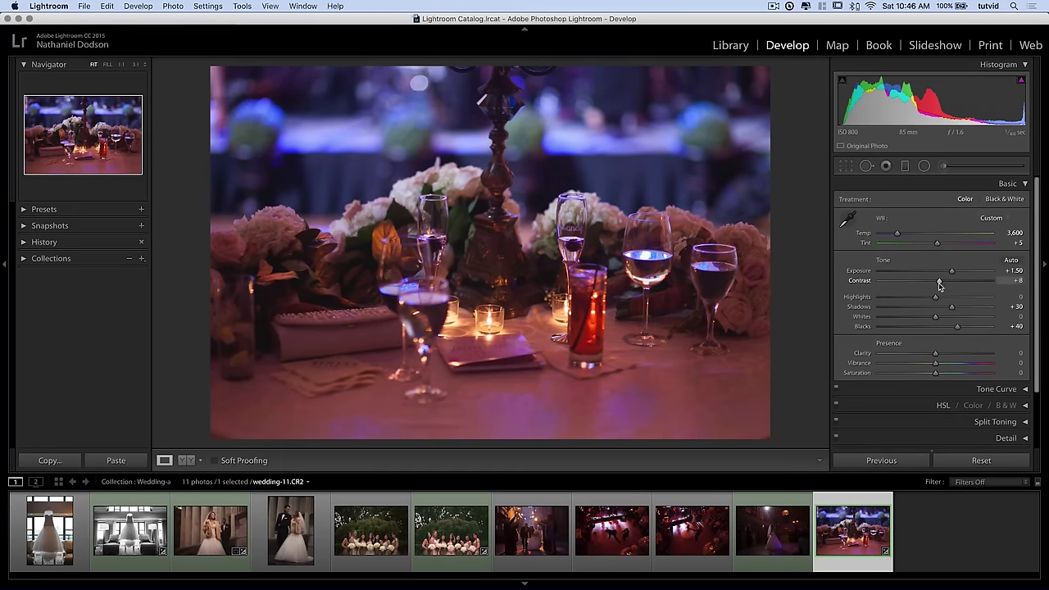
left_click(1011, 184)
- Shape the RGB tone curve into a gentle S, lowering a shadow point to about 24.3 / 20.0 % and lifting the highlights
left_click(1004, 200)
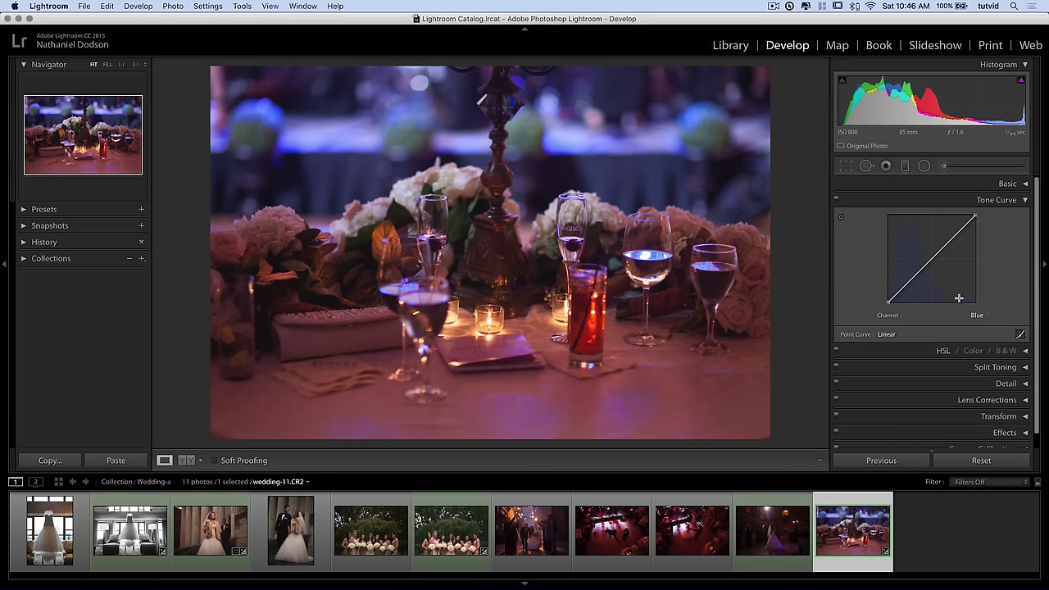
left_click(982, 315)
left_click(973, 292)
left_click_drag(909, 281, 910, 285)
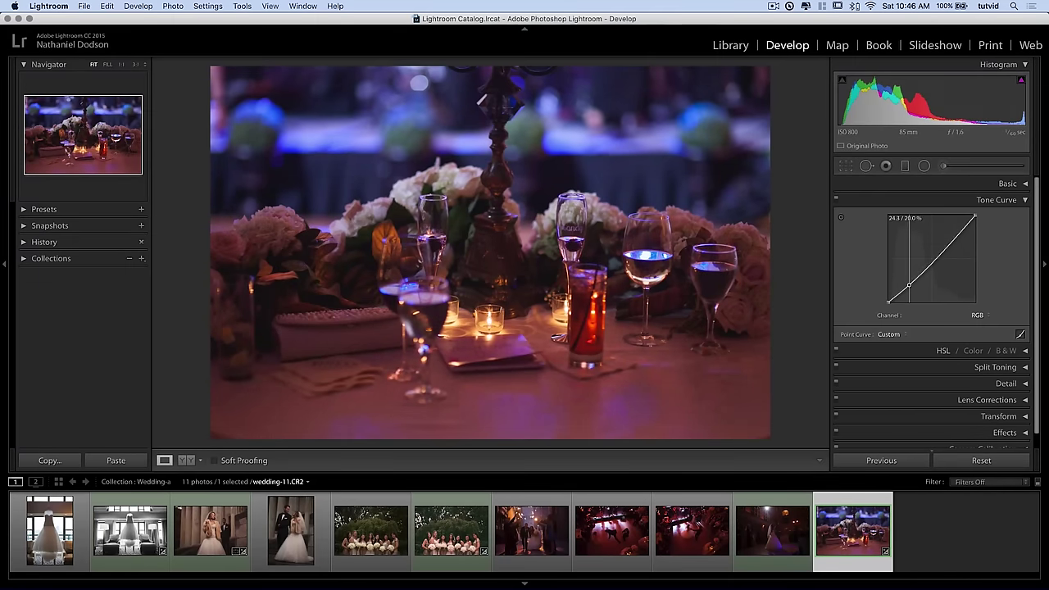
left_click_drag(950, 244, 947, 238)
- Compare the table photo with and without the tone curve, and move the shadow point to about 23.5 / 20.4 %
left_click(837, 201)
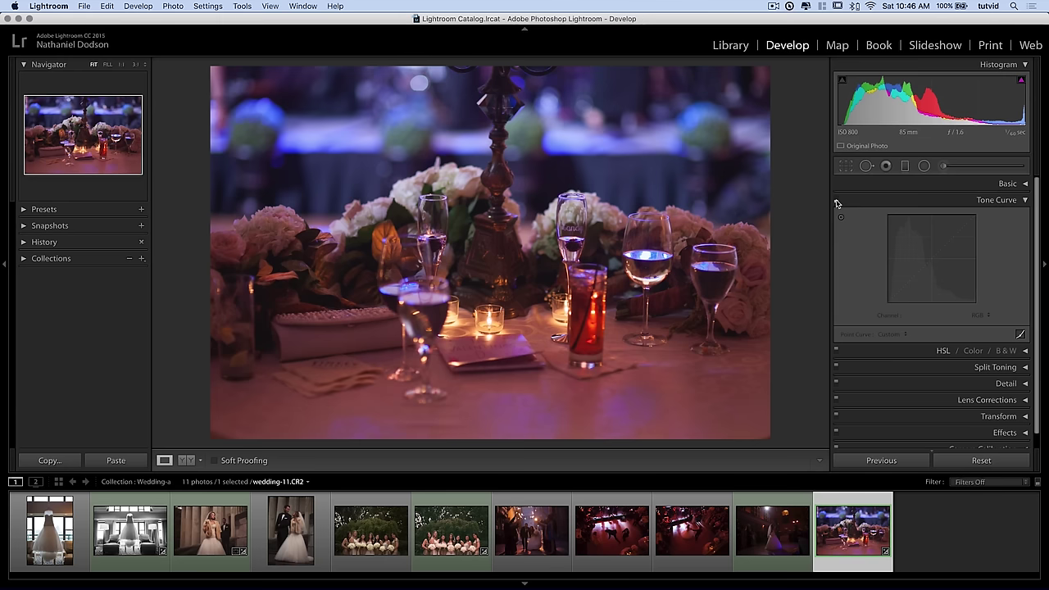
left_click(837, 201)
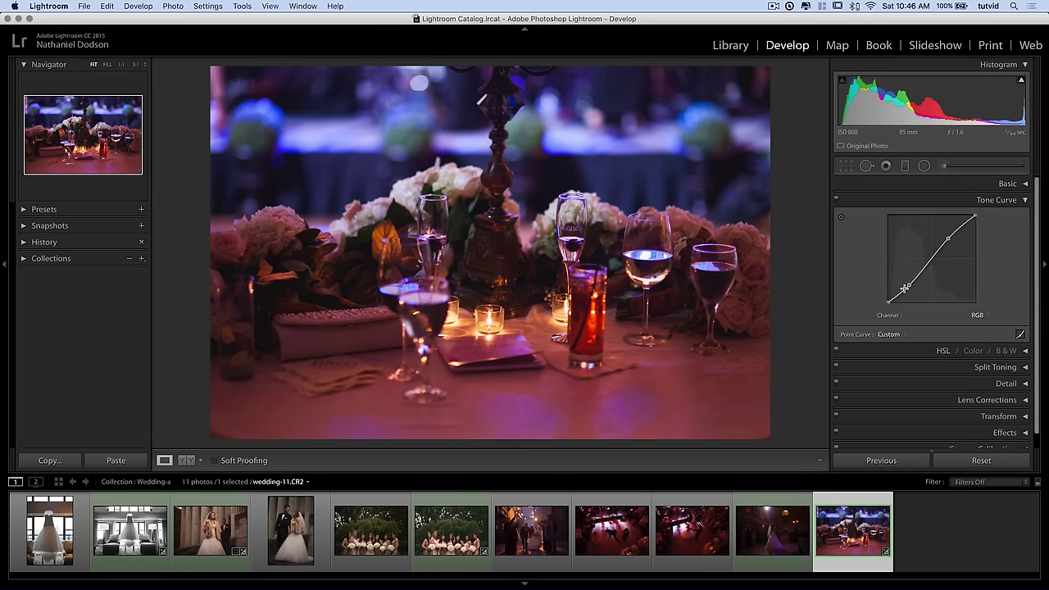
left_click_drag(909, 285, 908, 286)
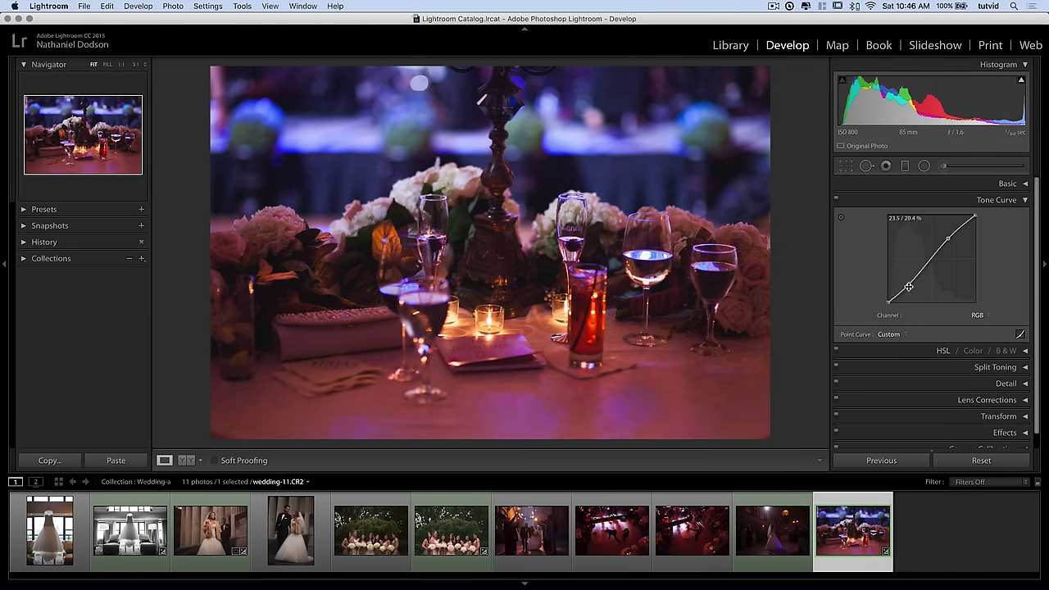
- Add one shadow point and one highlight point to the Blue channel tone curve, keeping both close to the diagonal
left_click(983, 318)
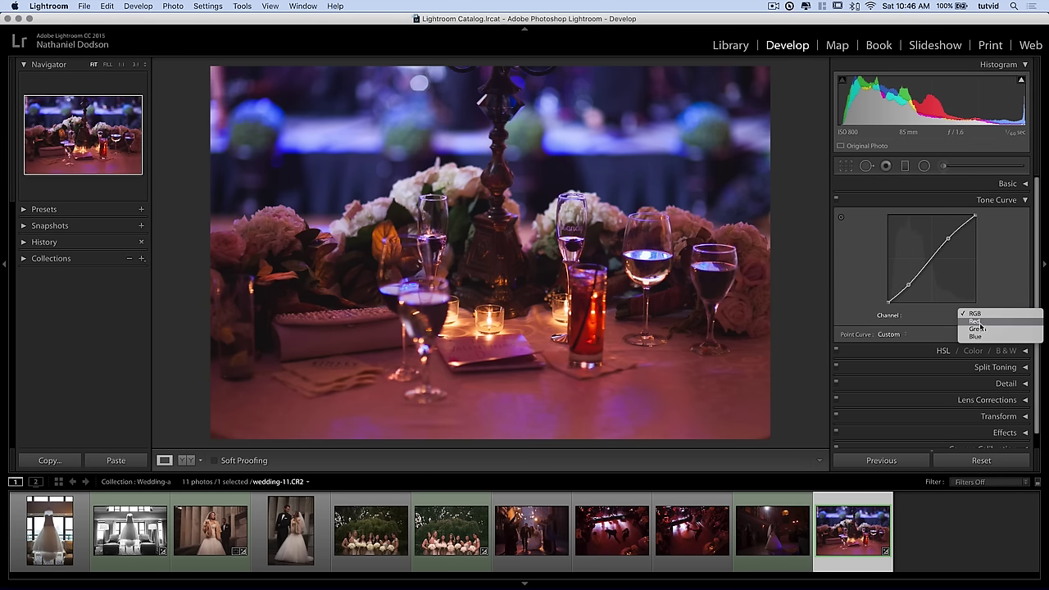
left_click(977, 336)
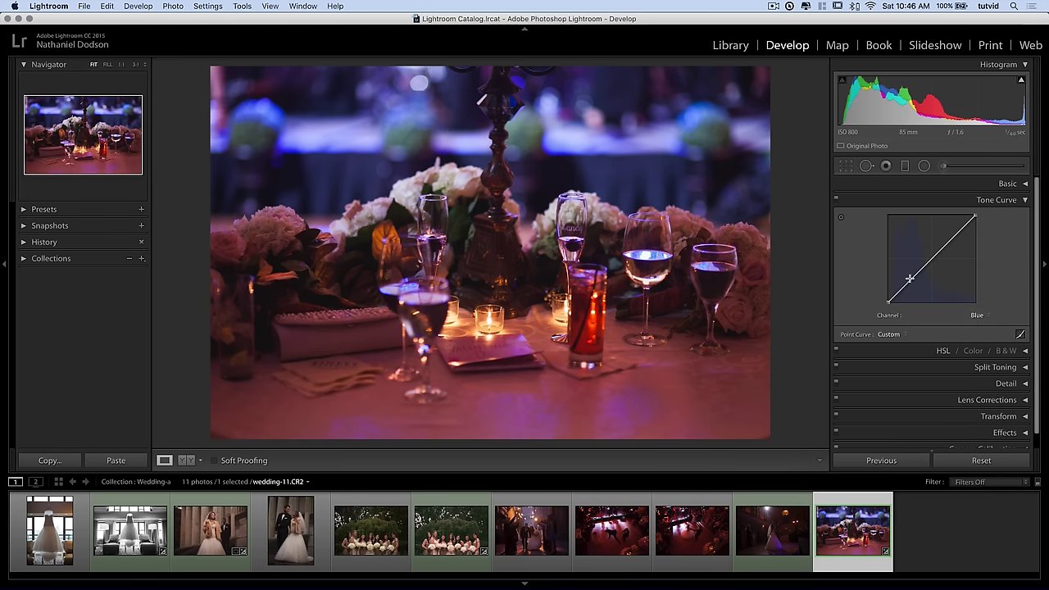
left_click_drag(904, 284, 905, 278)
left_click_drag(950, 240, 950, 241)
left_click(906, 282)
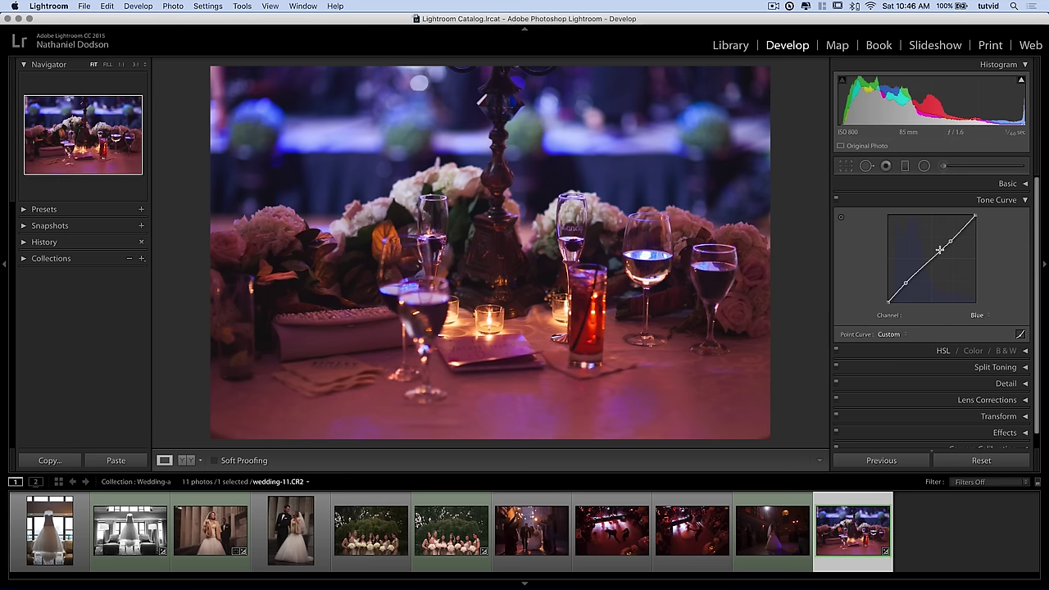
left_click(997, 201)
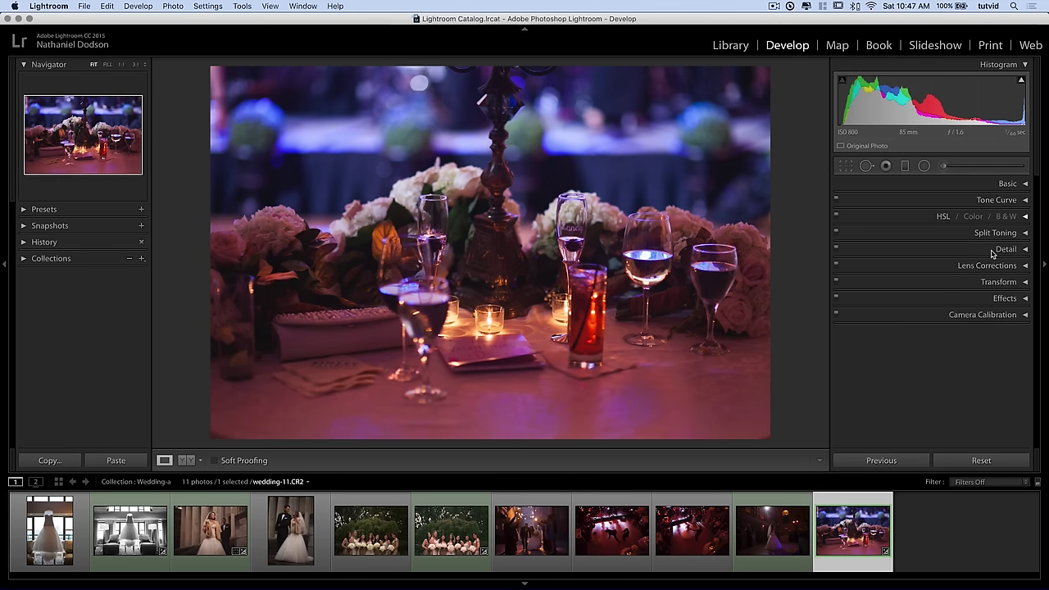
- Raise HSL Saturation to Orange +28, Yellow +47 and Blue +47, comparing the photo with and without the warm-colour boost
left_click(944, 216)
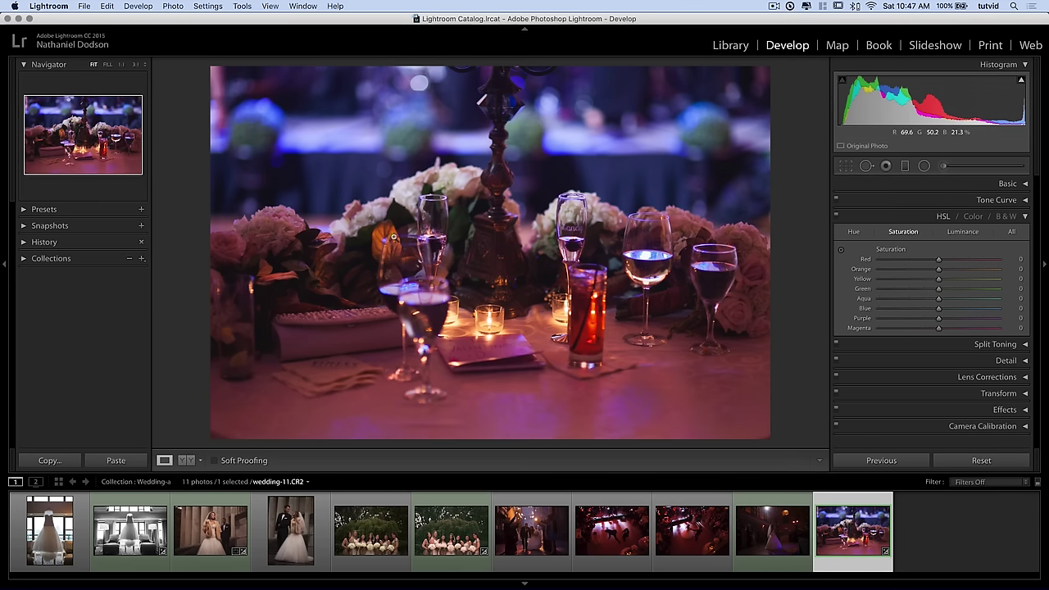
left_click_drag(939, 270, 968, 282)
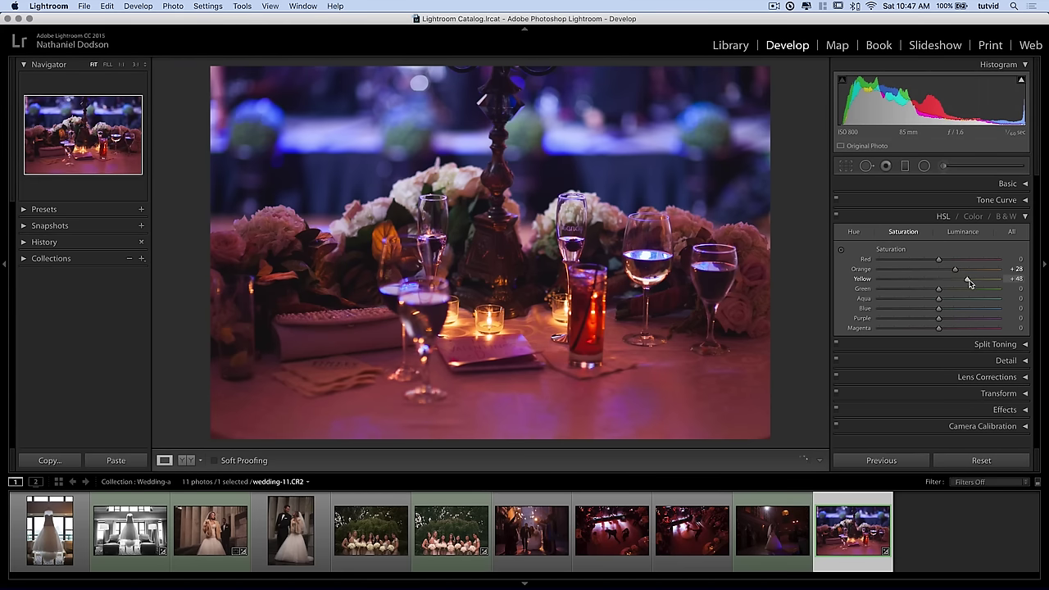
left_click(837, 217)
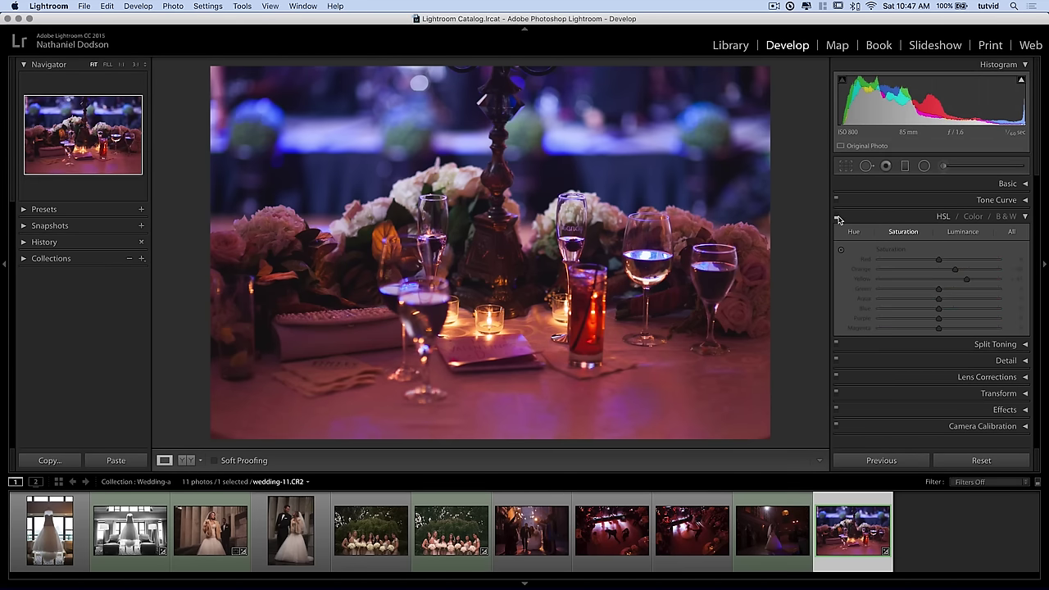
left_click(837, 216)
left_click(837, 216)
left_click(837, 216)
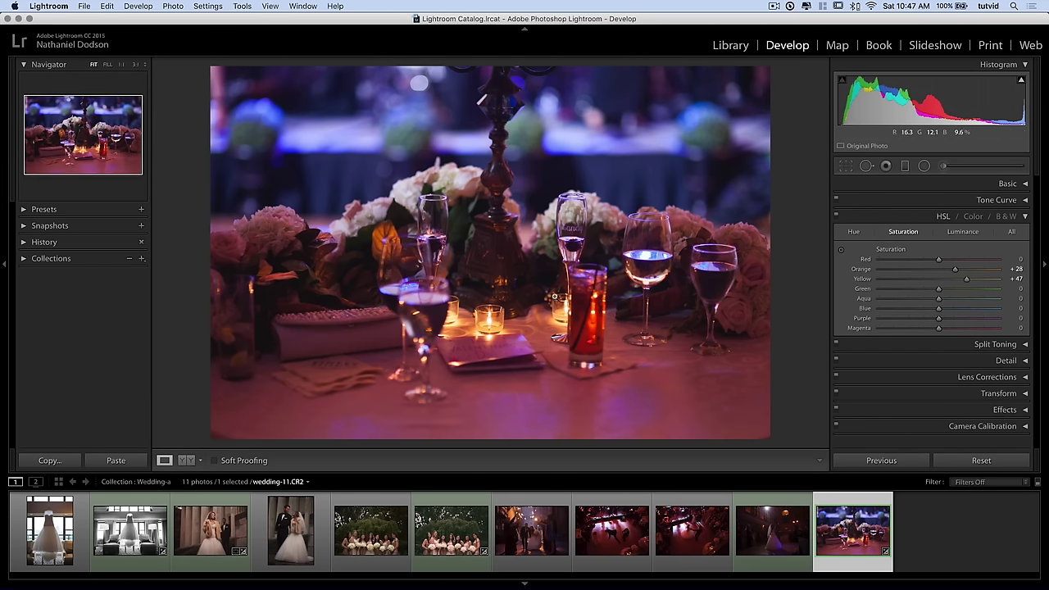
left_click_drag(939, 308, 967, 308)
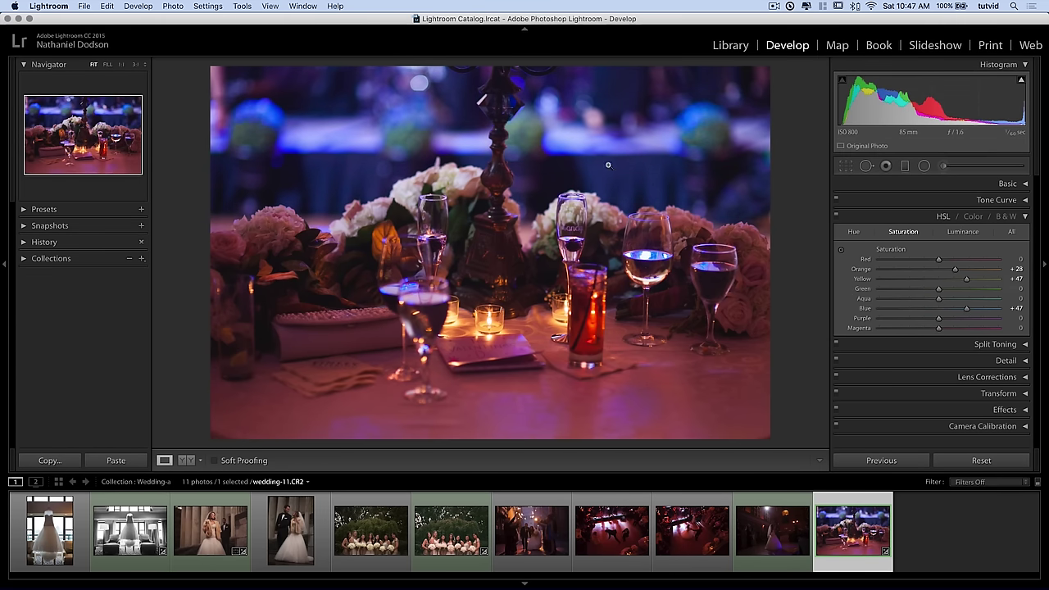
- Set HSL Luminance to Aqua +38, Blue +41 and Purple +36, and compare the photo with and without the HSL changes
left_click(964, 234)
left_click(965, 307)
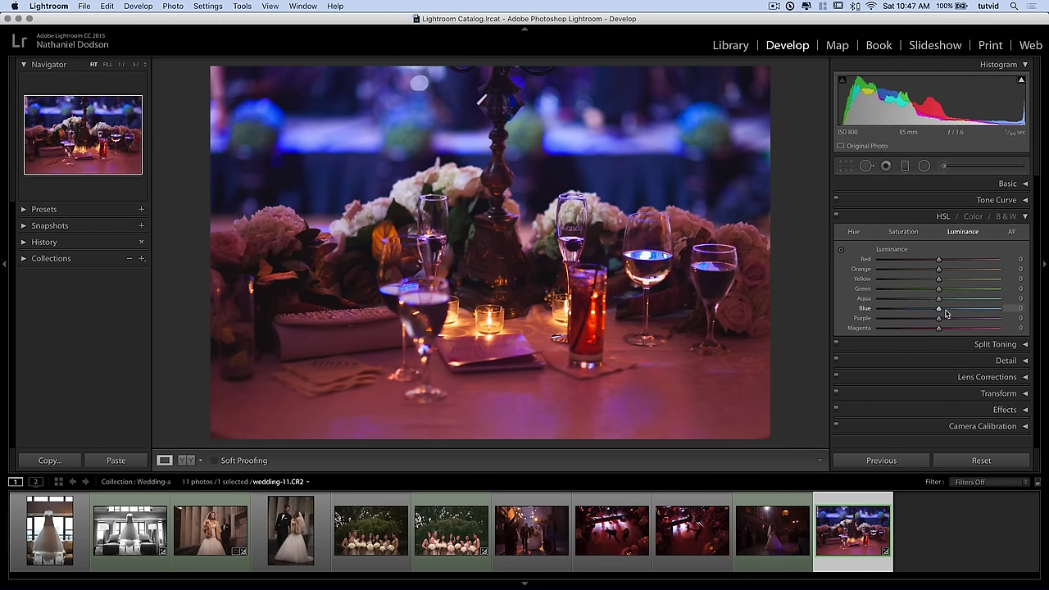
left_click(955, 299)
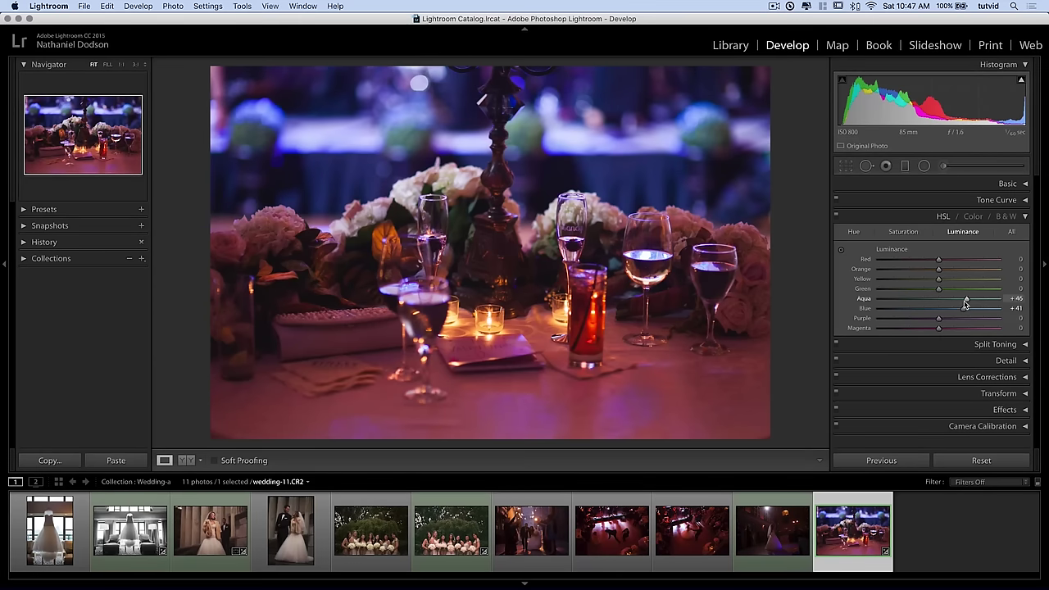
left_click(960, 318)
left_click(965, 300)
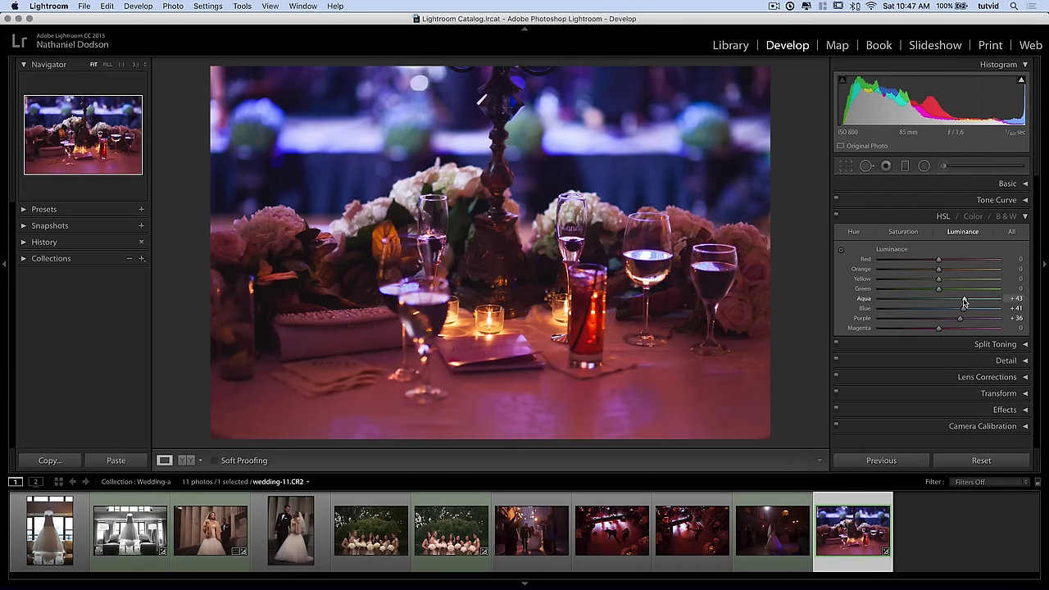
left_click_drag(964, 301, 961, 302)
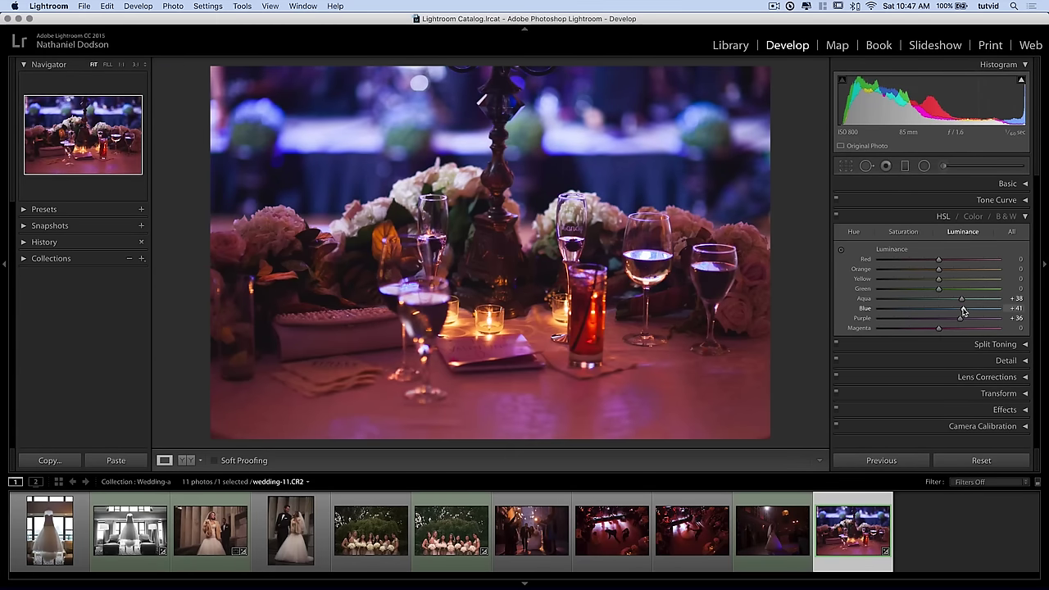
left_click(837, 217)
left_click(836, 216)
left_click(943, 217)
- Set Sharpening Amount to 110 and Masking to 49, and centre the detail preview on the candle
left_click(1004, 250)
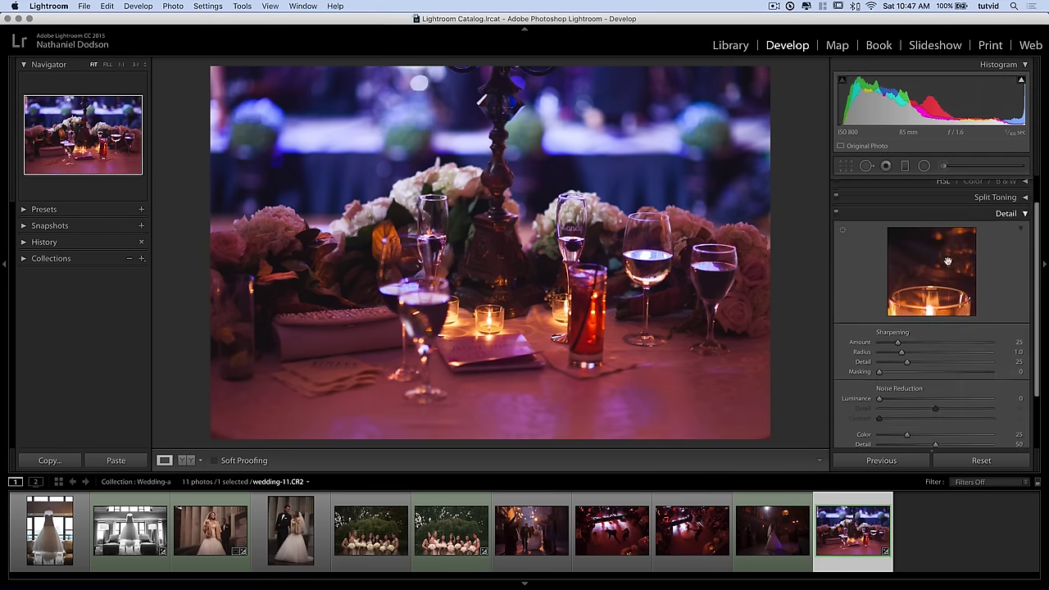
left_click_drag(937, 361, 933, 360)
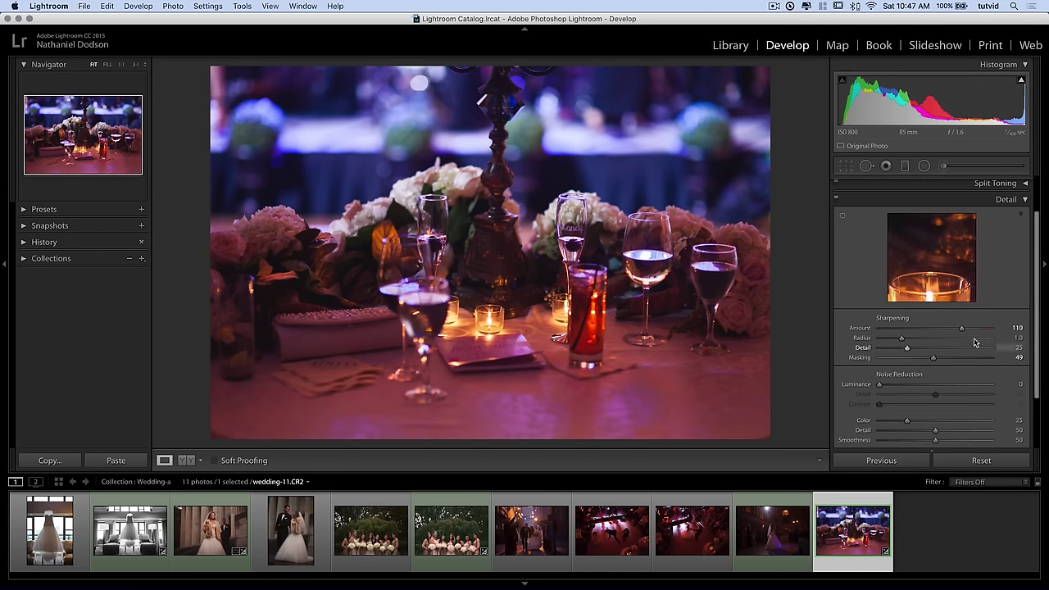
left_click_drag(934, 269, 933, 249)
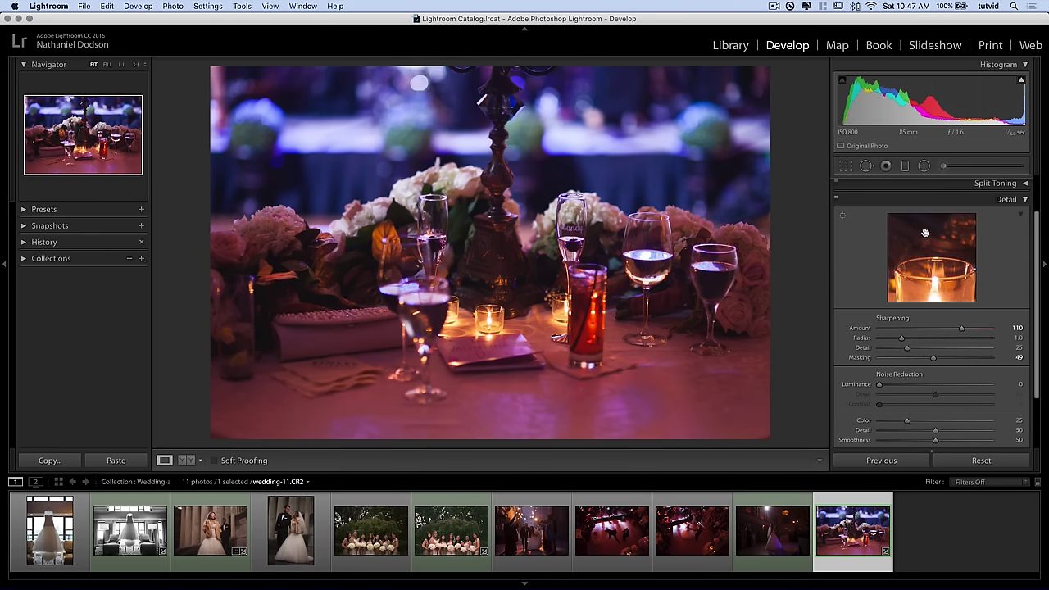
- Check the photo's shooting info and set noise reduction Luminance to about 11
key("i")
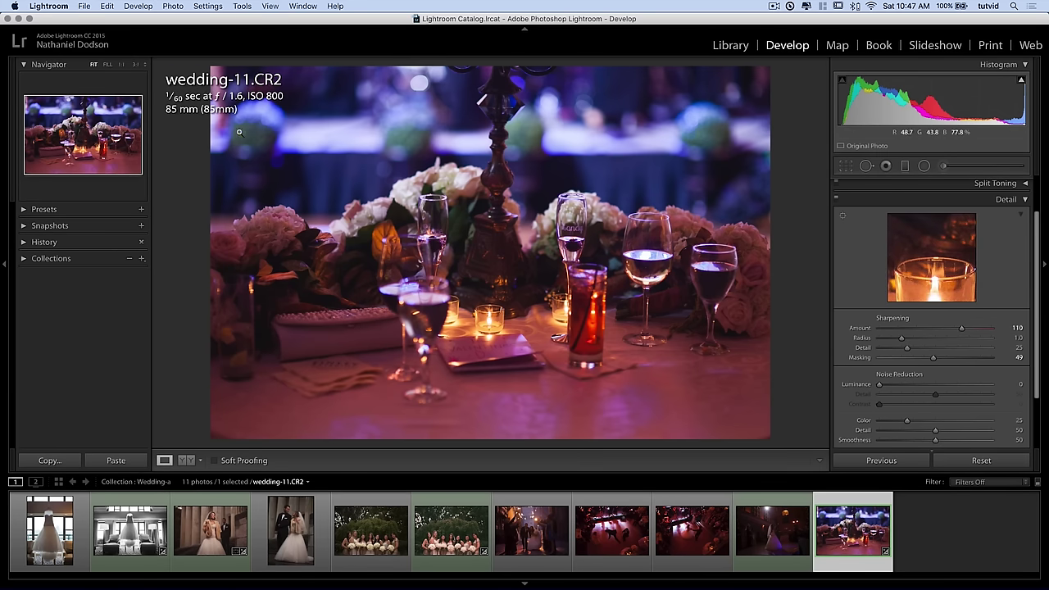
key("i")
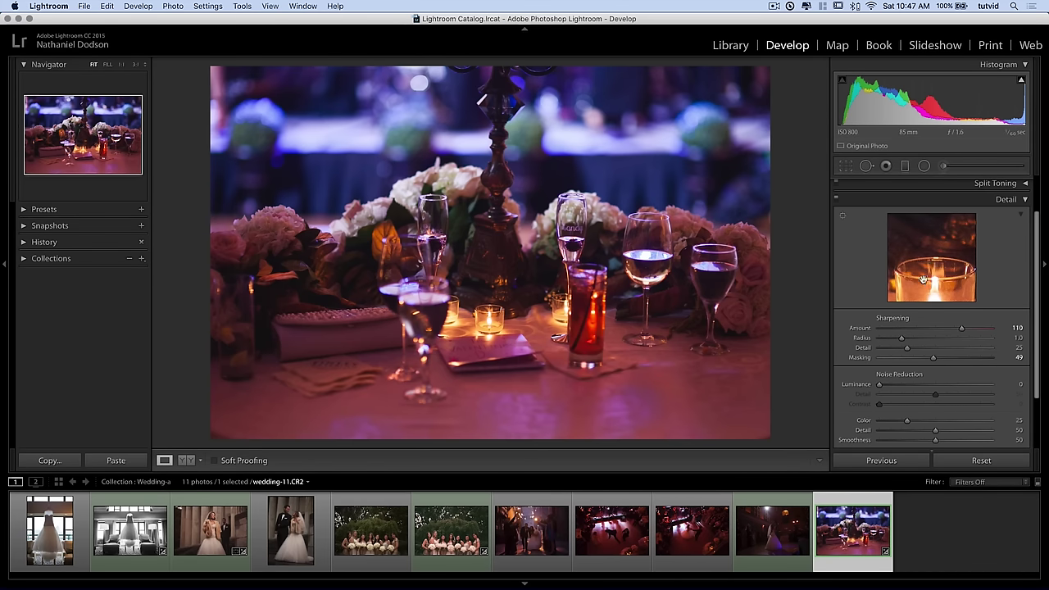
left_click_drag(880, 385, 882, 388)
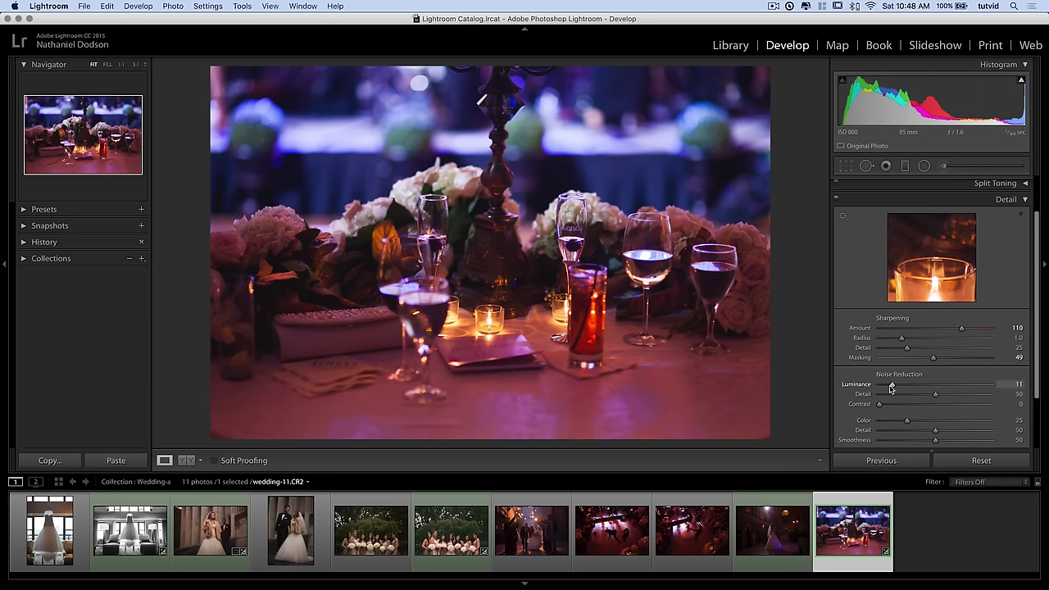
left_click_drag(891, 388, 889, 387)
left_click(1006, 200)
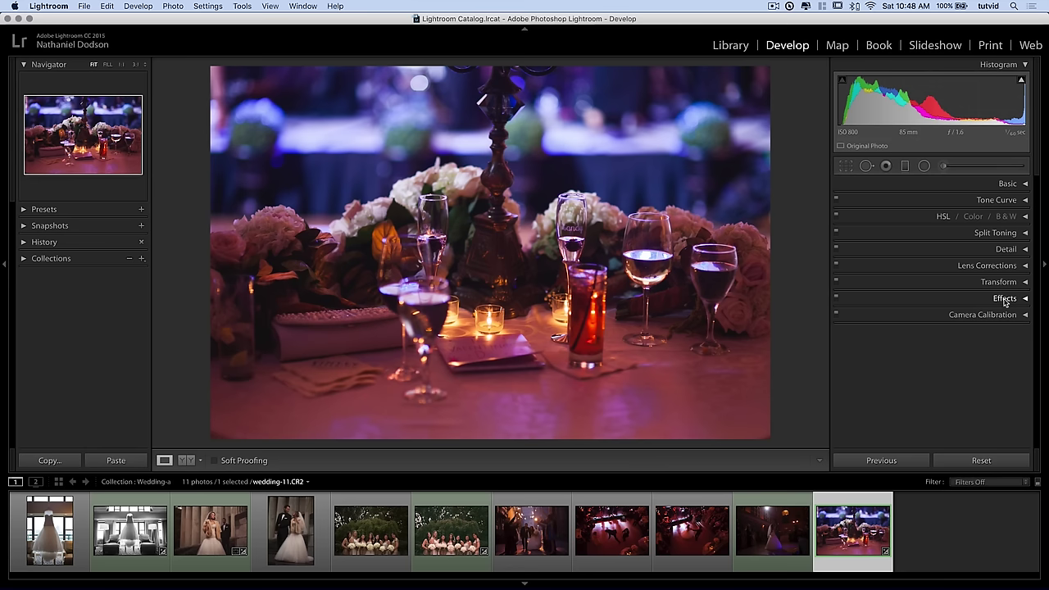
- Set Dehaze to +5 and compare the photo with and without the effect
left_click(1006, 298)
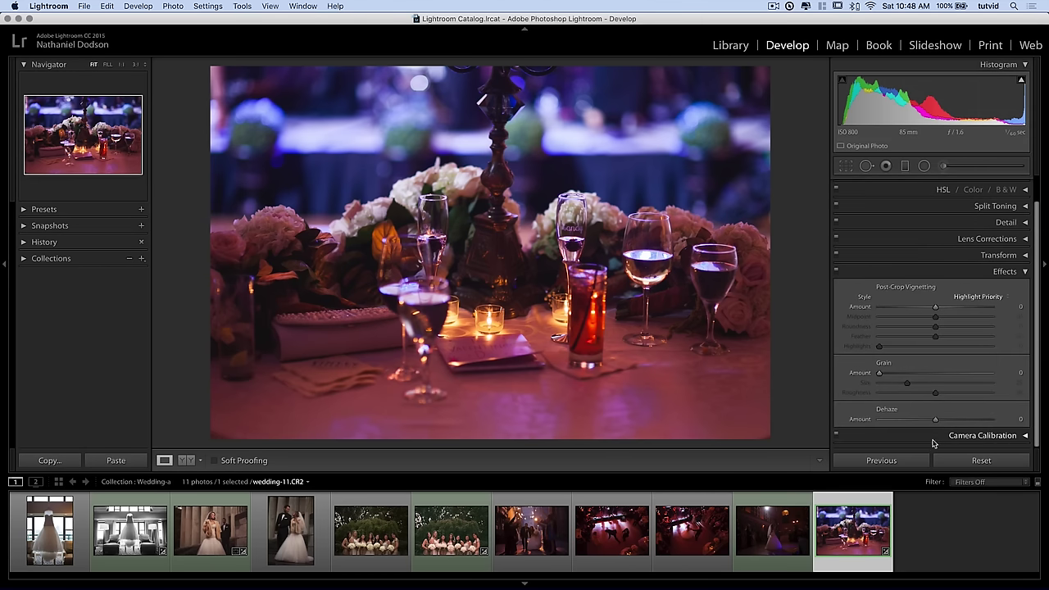
mouse_move(936, 421)
left_mouse_down()
mouse_move(948, 421)
mouse_move(920, 421)
mouse_move(939, 422)
left_mouse_up()
left_click(837, 272)
left_click(837, 272)
left_click(836, 272)
left_click(836, 272)
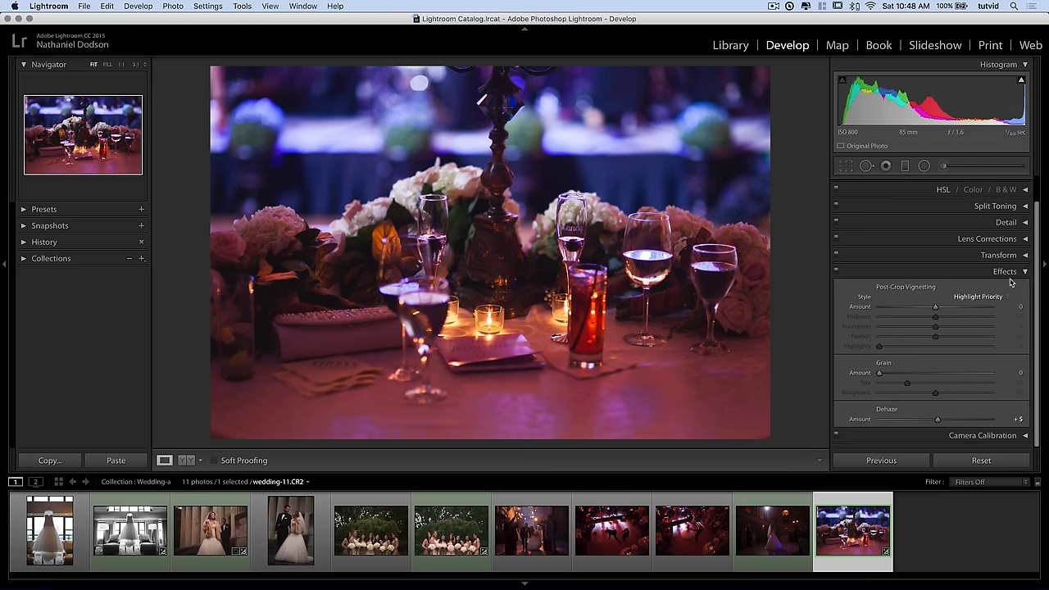
left_click(1006, 271)
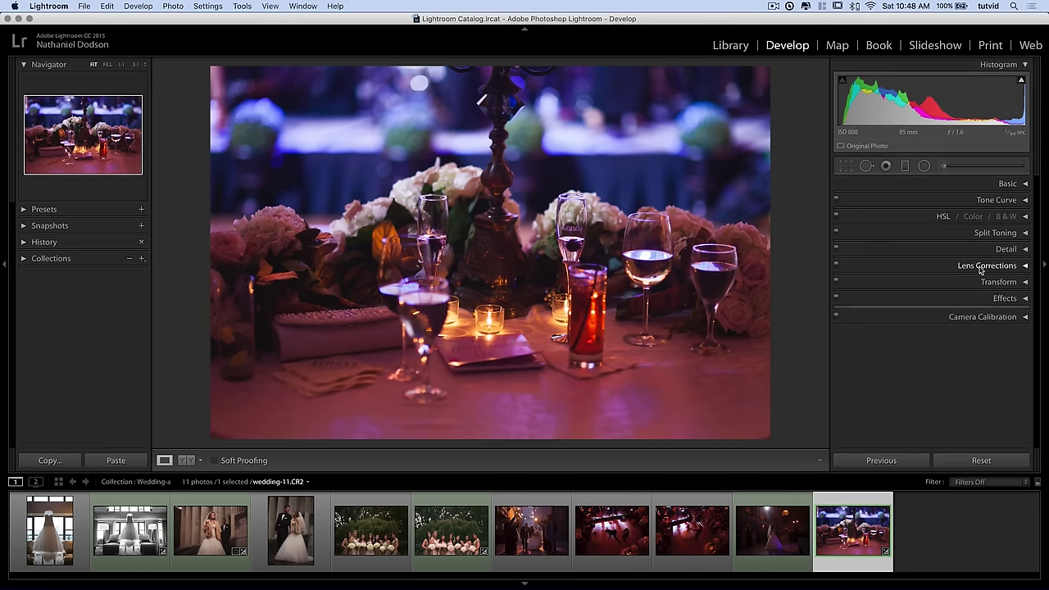
- Set the camera calibration's Blue Primary Saturation to +25 and Hue to -15, and compare the photo with and without them
left_click(992, 315)
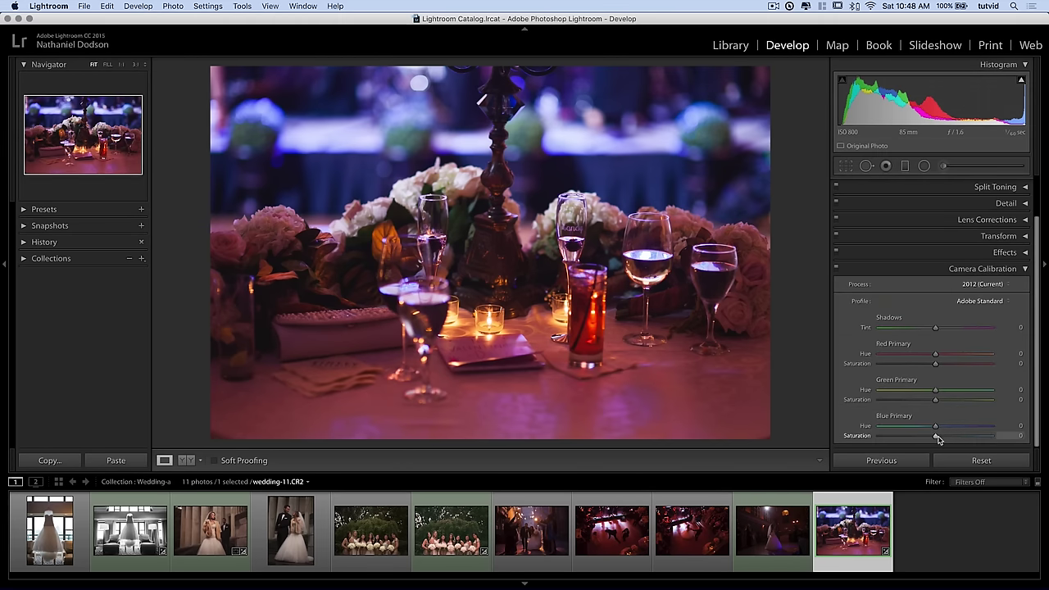
mouse_move(937, 438)
left_mouse_down()
mouse_move(953, 439)
mouse_move(913, 428)
mouse_move(947, 429)
mouse_move(927, 431)
left_mouse_up()
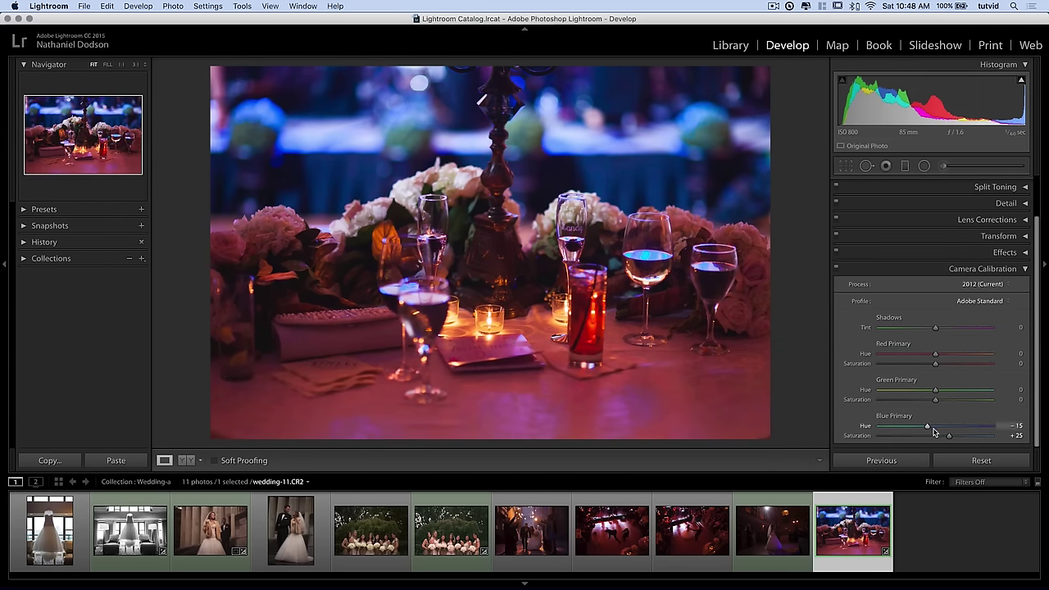
left_click(837, 270)
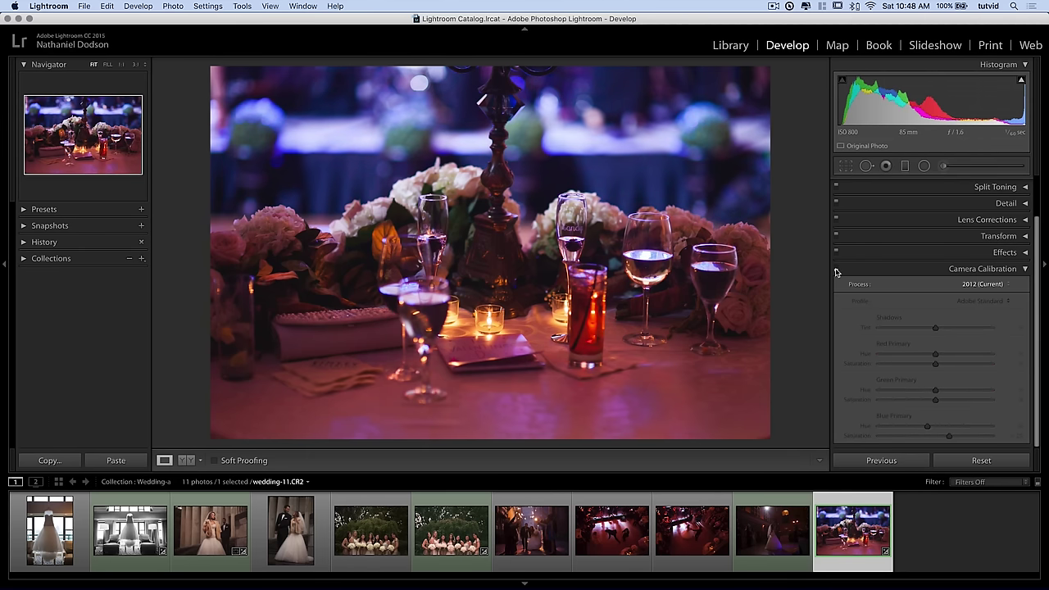
left_click(943, 270)
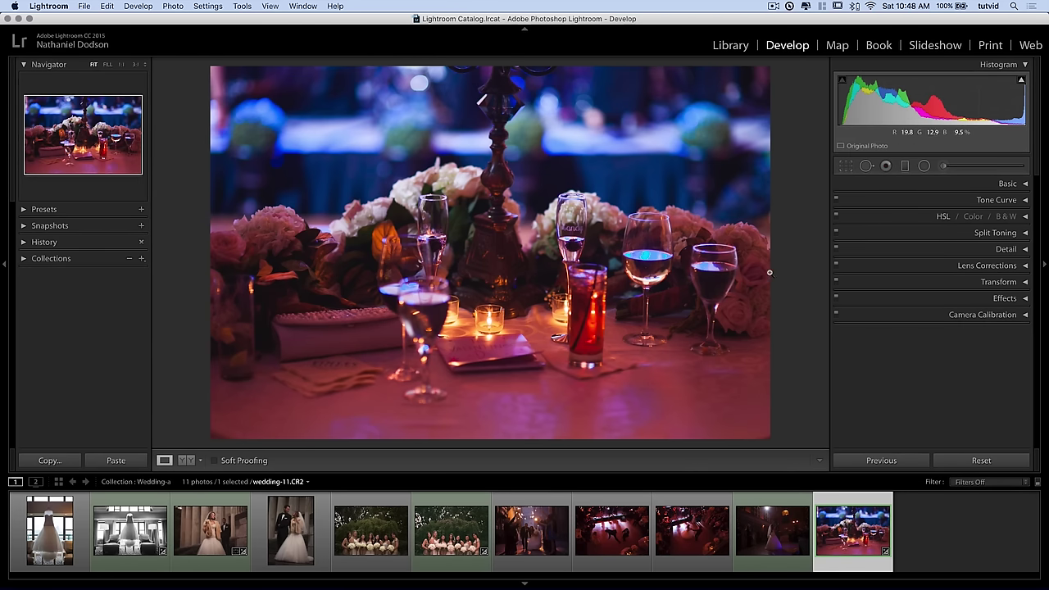
- Prepare an Adjustment Brush for the table photo with Exposure and Saturation reset to 0 and Clarity at 16
left_click(943, 166)
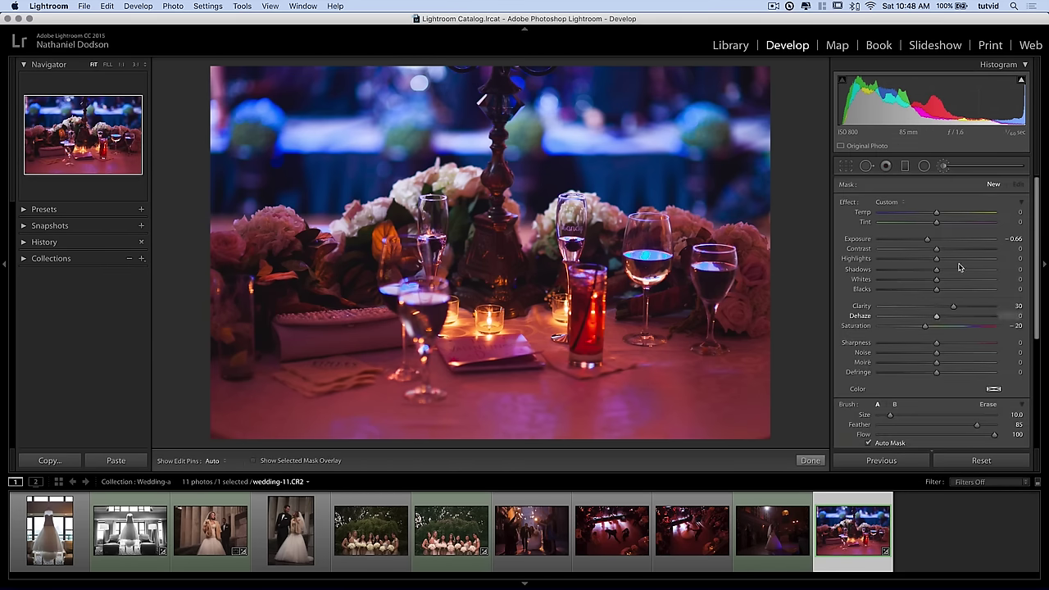
double_click(928, 242)
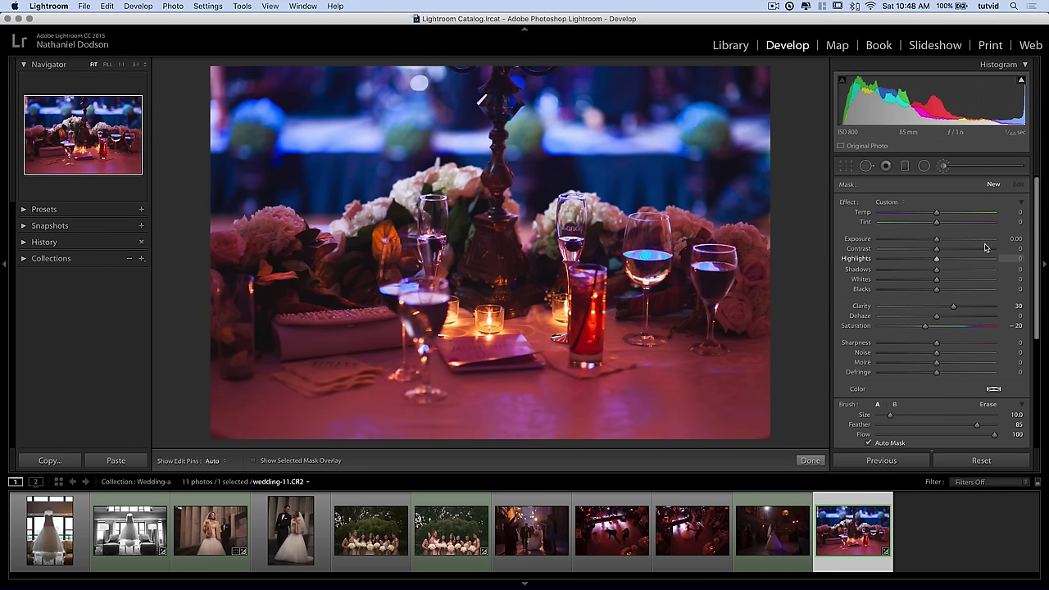
double_click(929, 328)
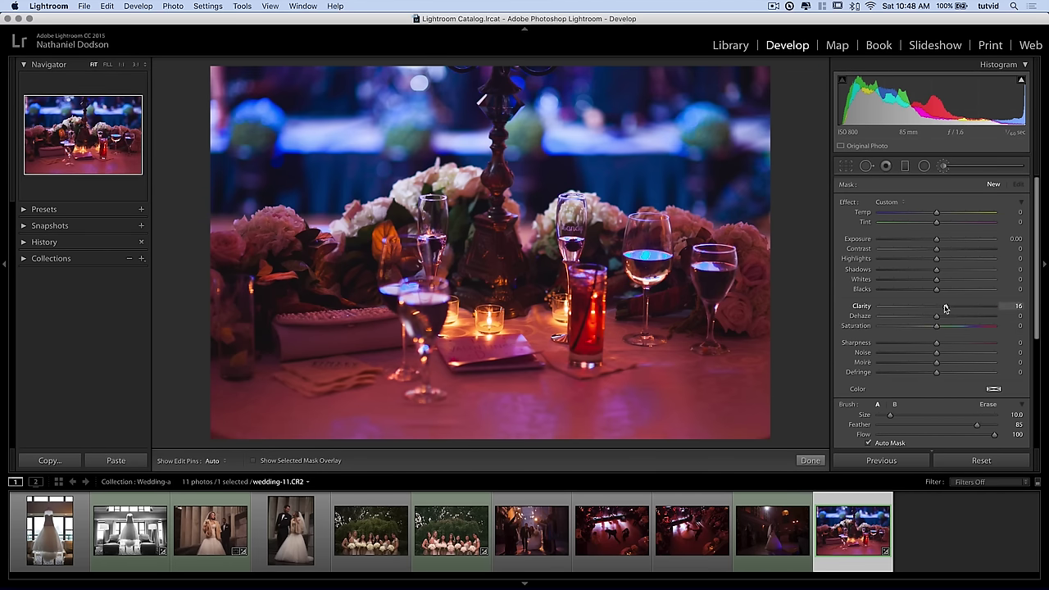
- With Auto Mask off, Size 21 and Feather 100, brush the clarity over the table's flowers and glasses while edit pins are hidden
scroll(885, 430, "down", 1)
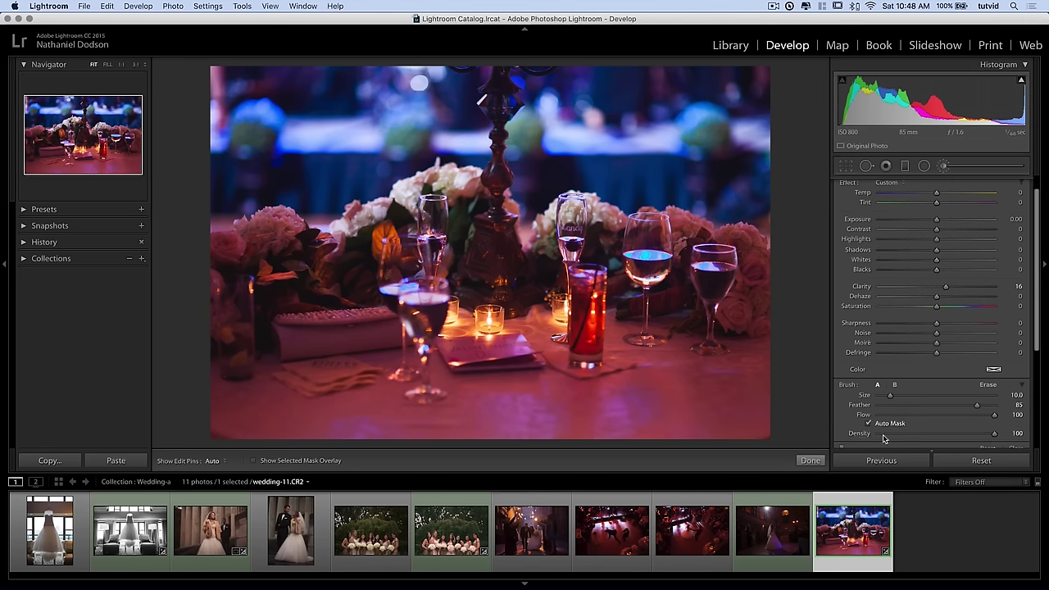
left_click(869, 422)
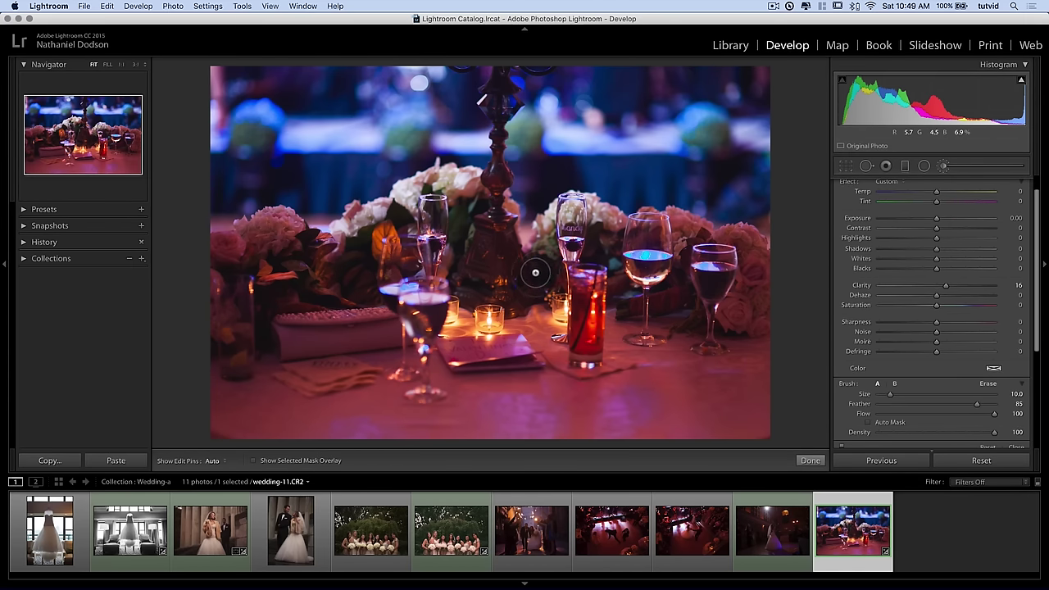
key("bracketright")
key("bracketright")
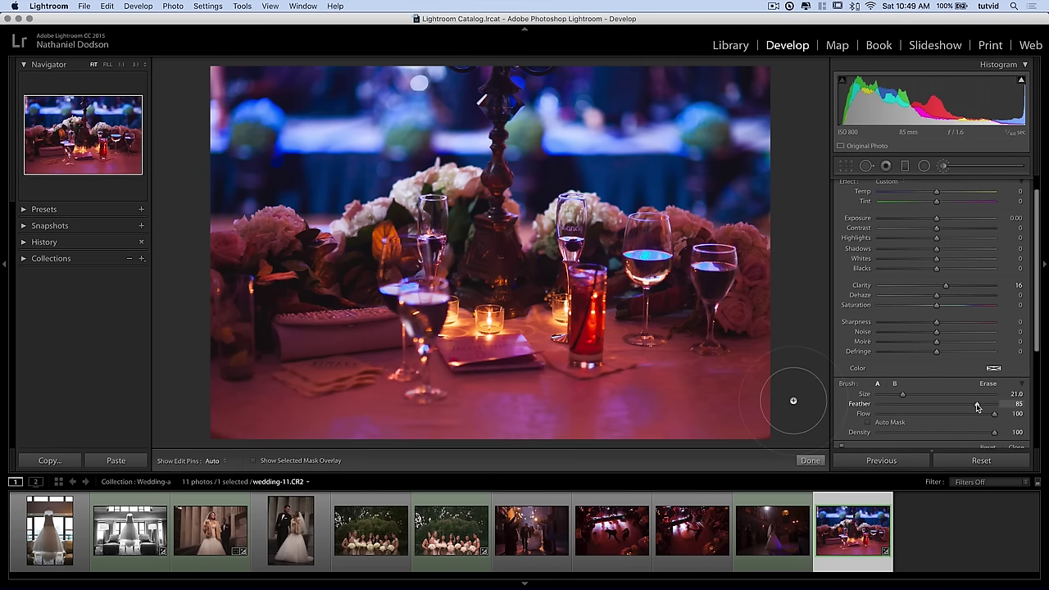
key("h")
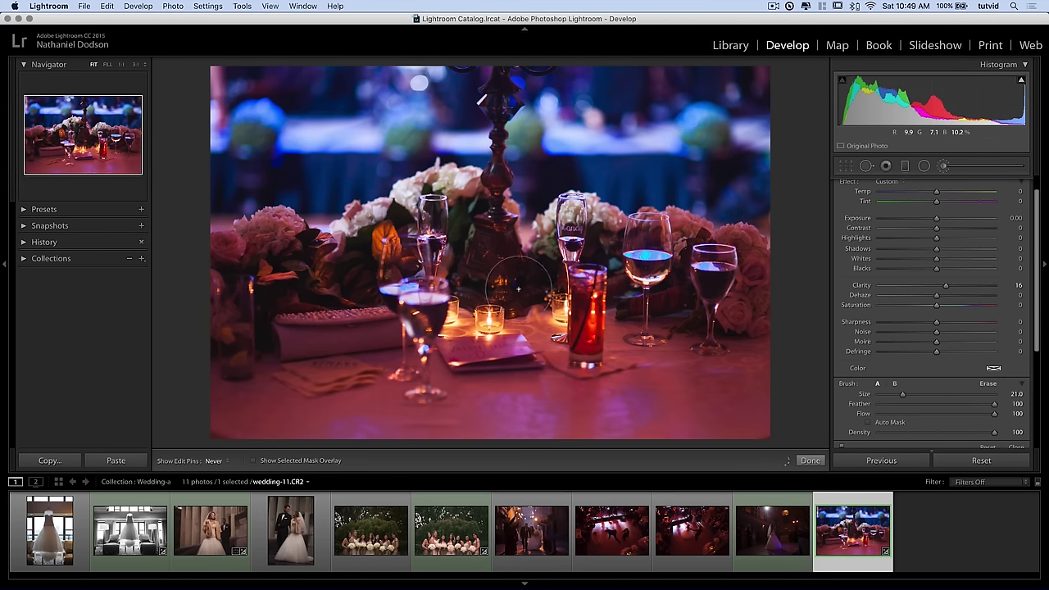
scroll(849, 427, "down", 1)
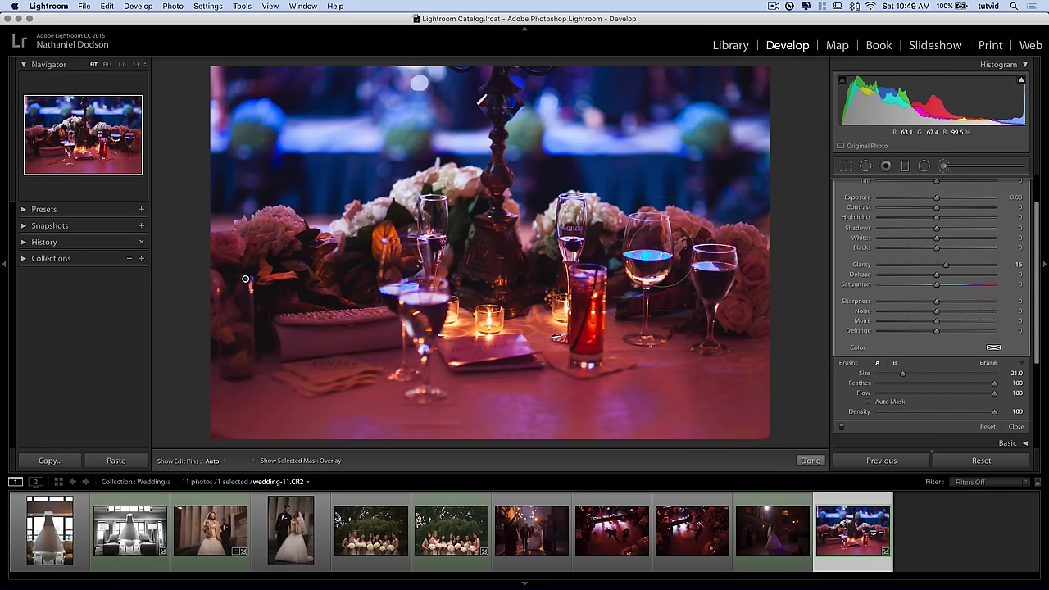
- Close the Adjustment Brush and compare the whole table photo before and after the edits side by side
scroll(934, 242, "up", 2)
left_click(944, 167)
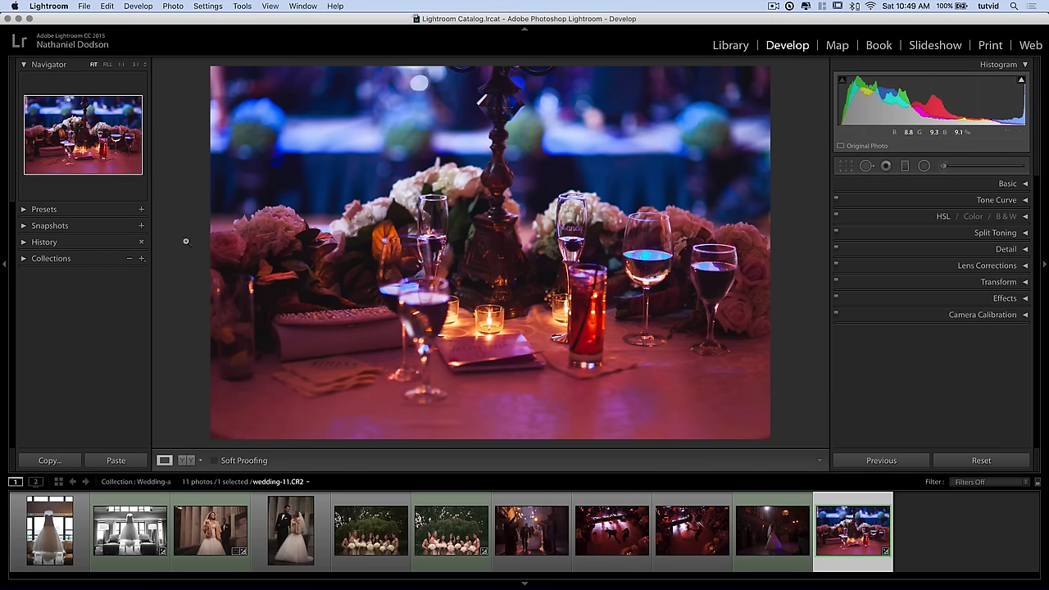
left_click(187, 461)
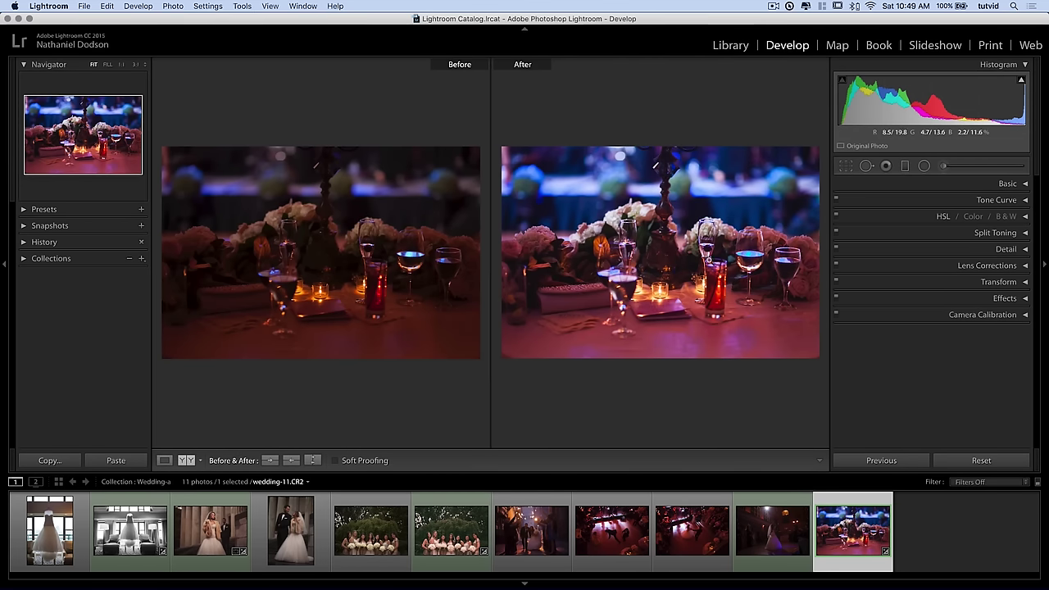
left_click(168, 462)
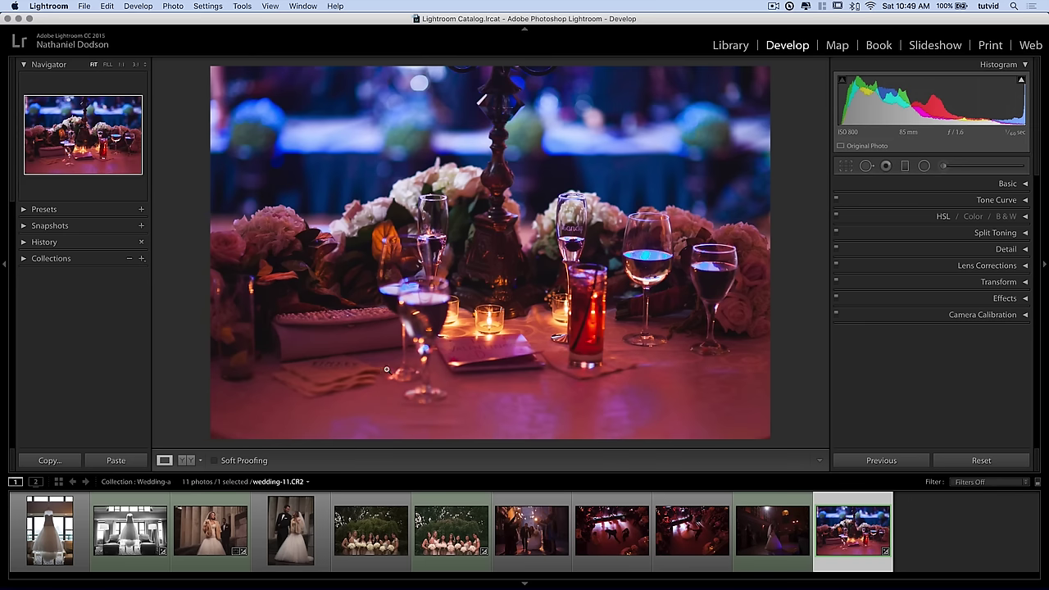
- Open the couple's dance photo wedding-07.CR2 and straighten it with a crop angle of 3.67
key("Left")
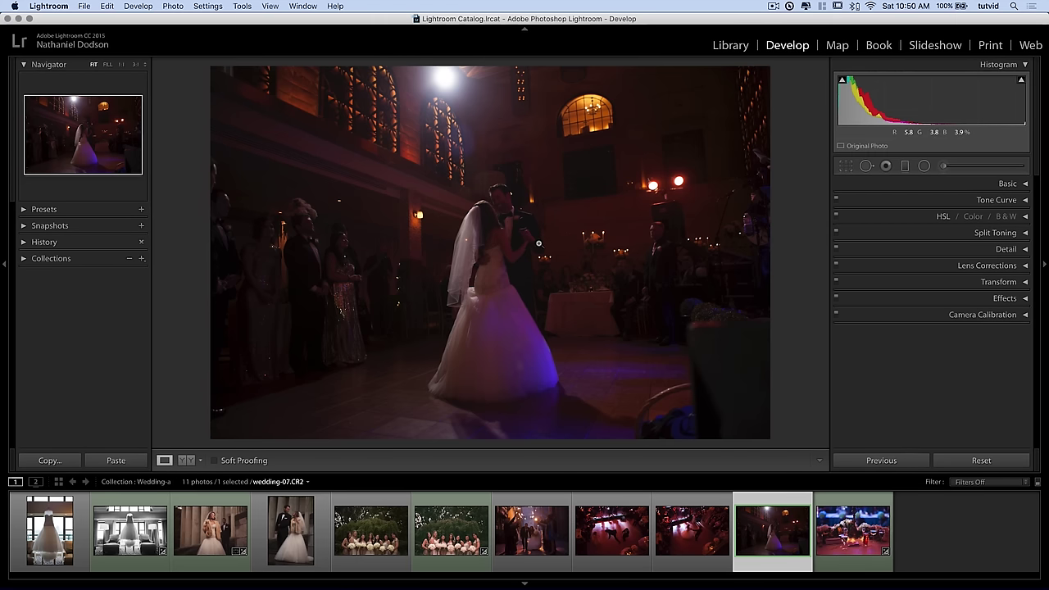
left_click(846, 166)
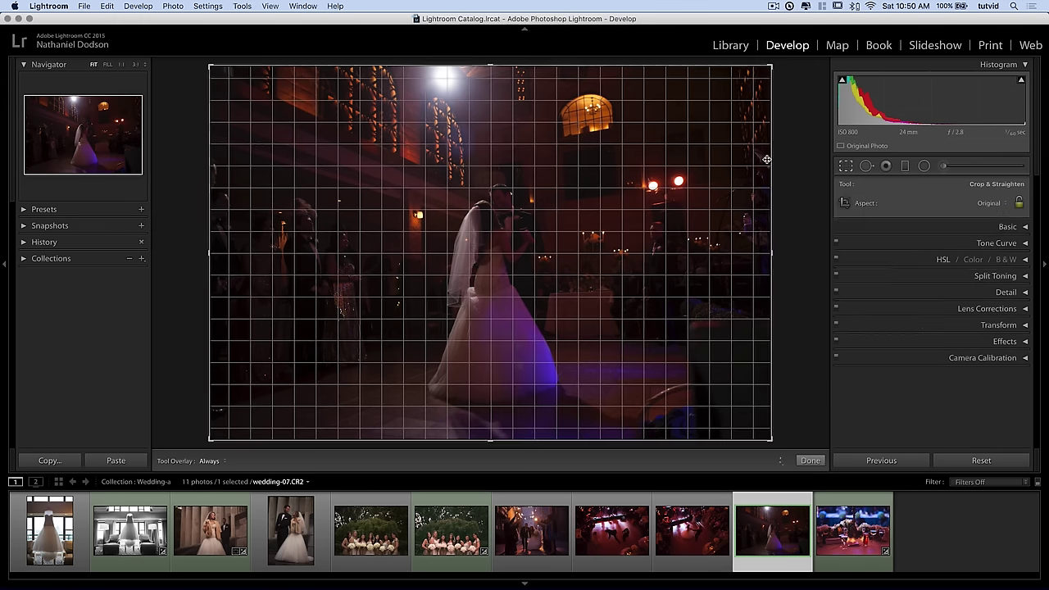
left_click_drag(784, 157, 794, 171)
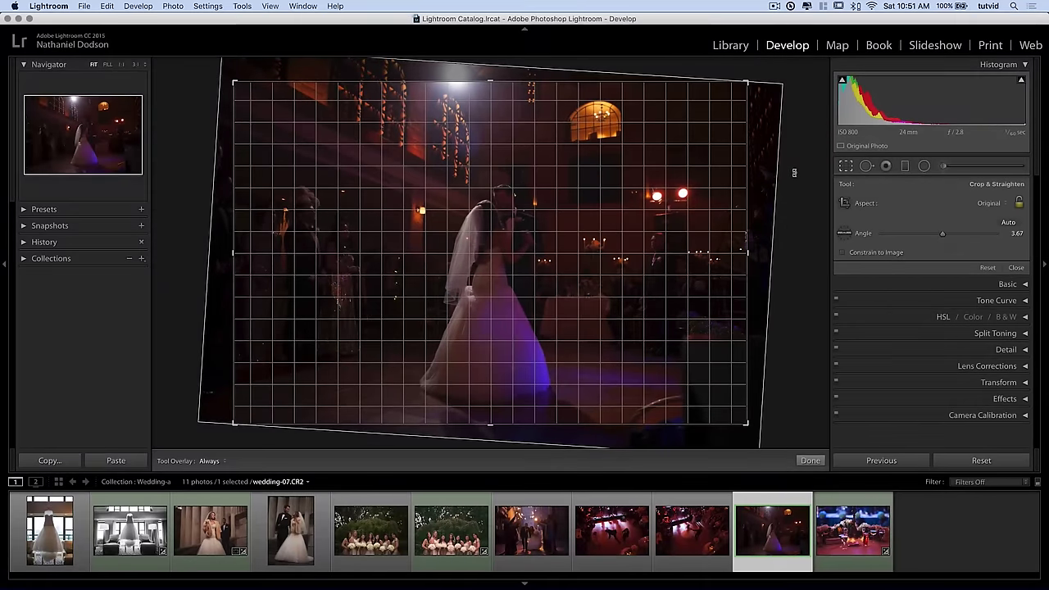
key("Return")
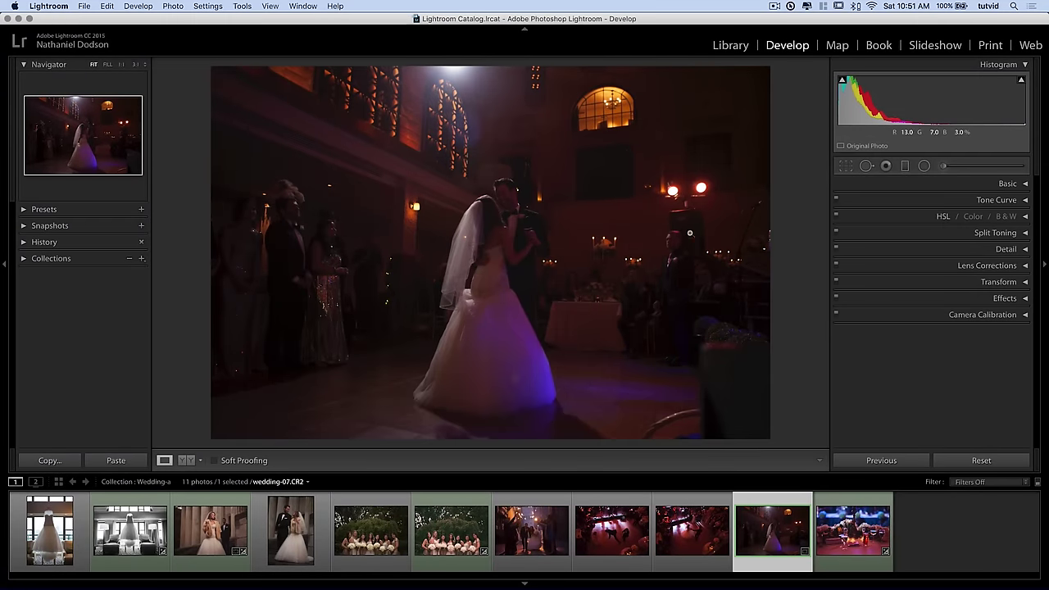
- Turn the dance photo monochrome with Saturation at -100 and brighten its overall Exposure
left_click(1007, 183)
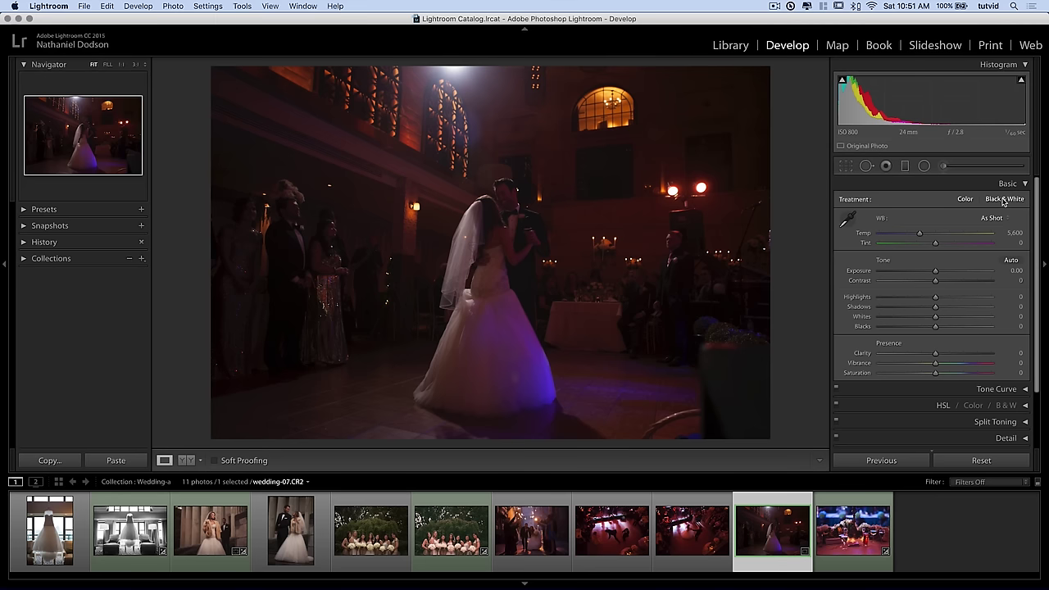
left_click_drag(933, 371, 863, 380)
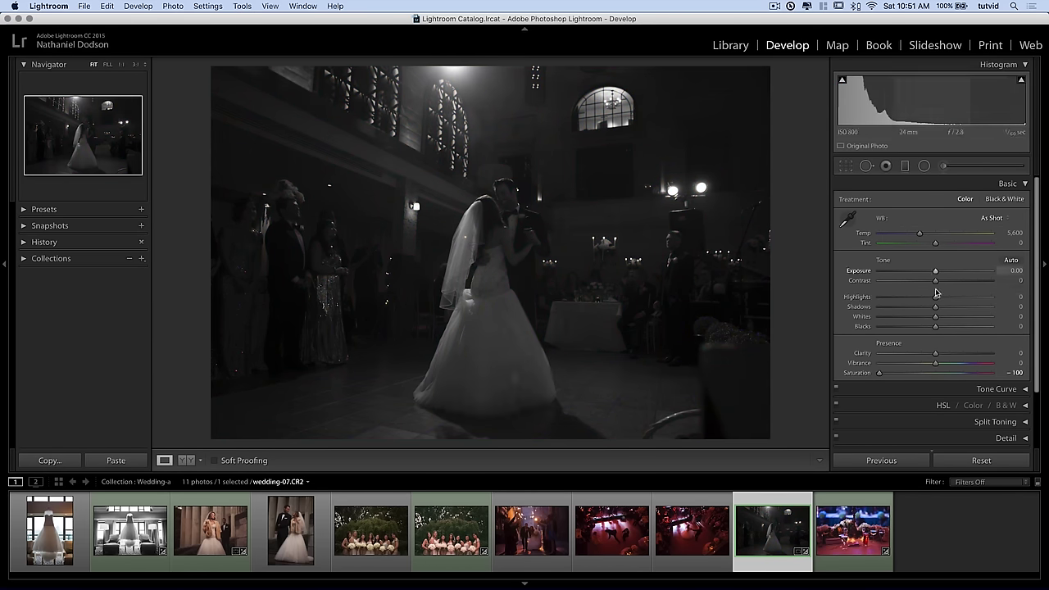
left_click_drag(936, 272, 946, 272)
left_click(1007, 184)
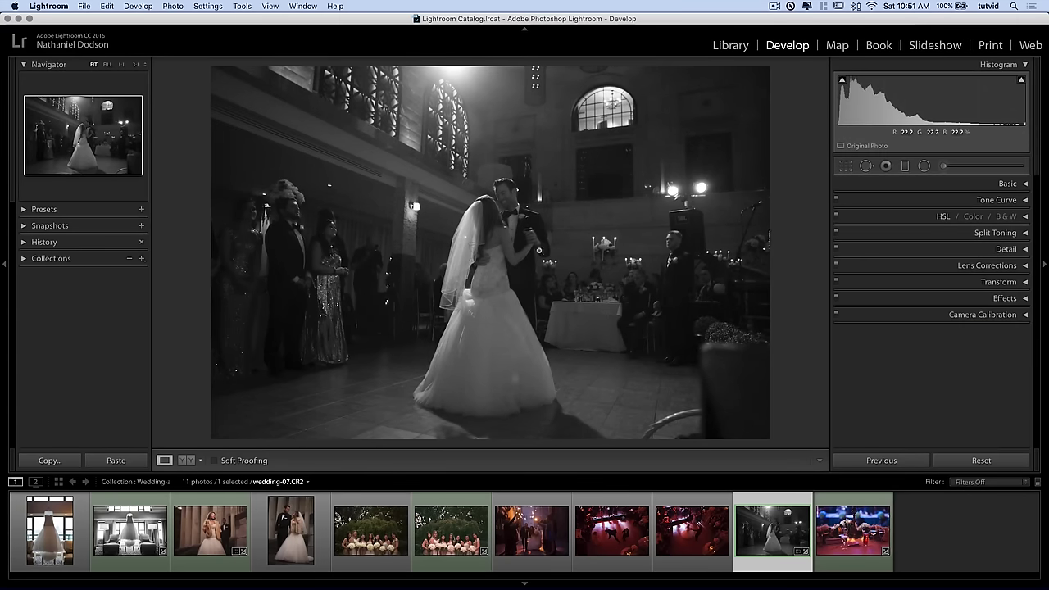
- Sharpen the photo with Amount 92, Detail 11 and Masking 66 while checking the groom's face at 1:1
left_click(1007, 249)
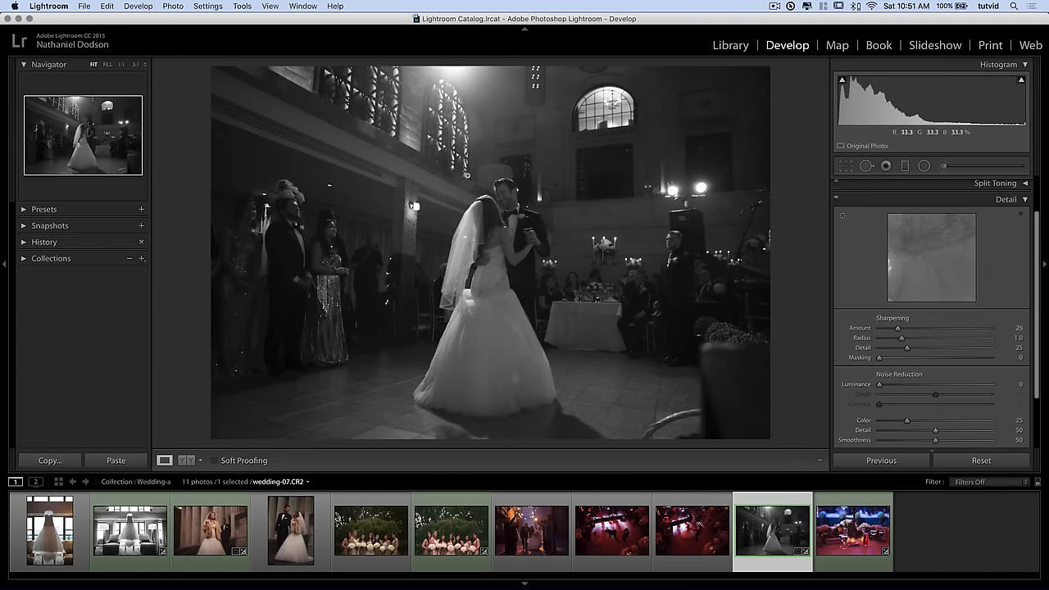
left_click(122, 65)
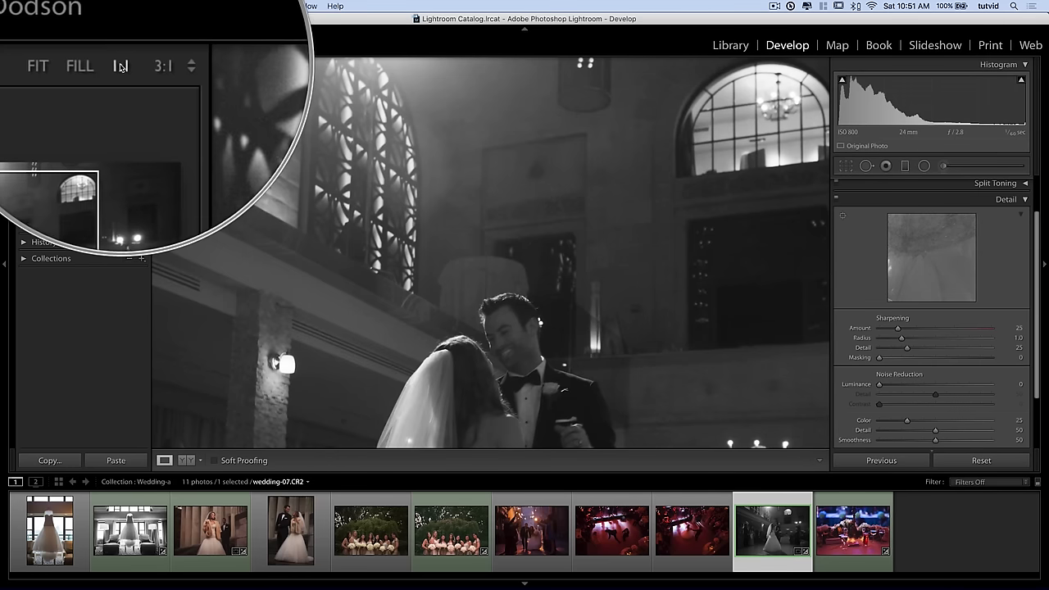
left_click(525, 342)
left_click_drag(524, 342, 523, 184)
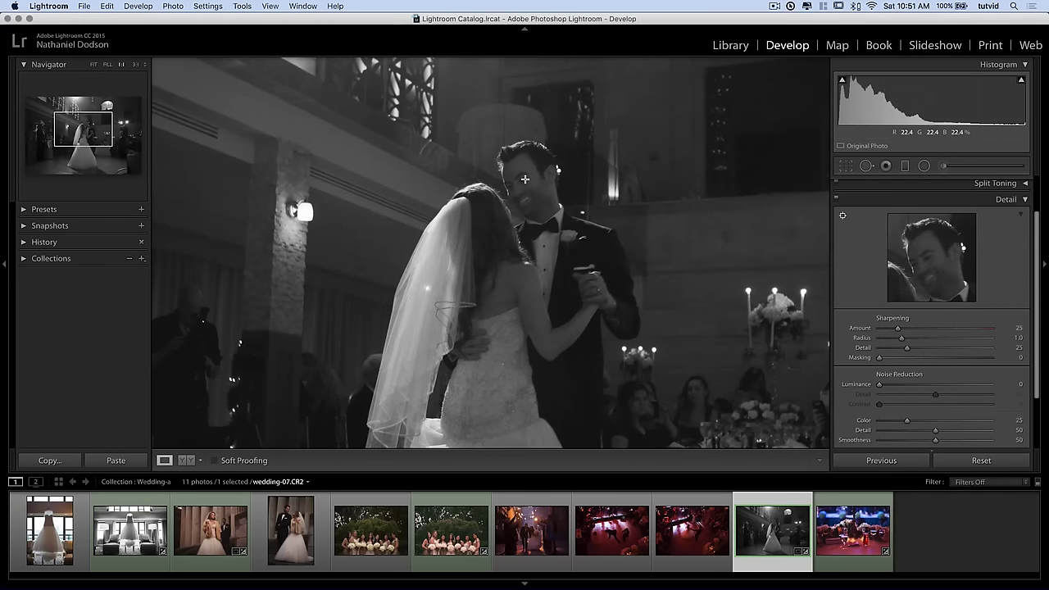
left_click_drag(921, 328, 948, 327)
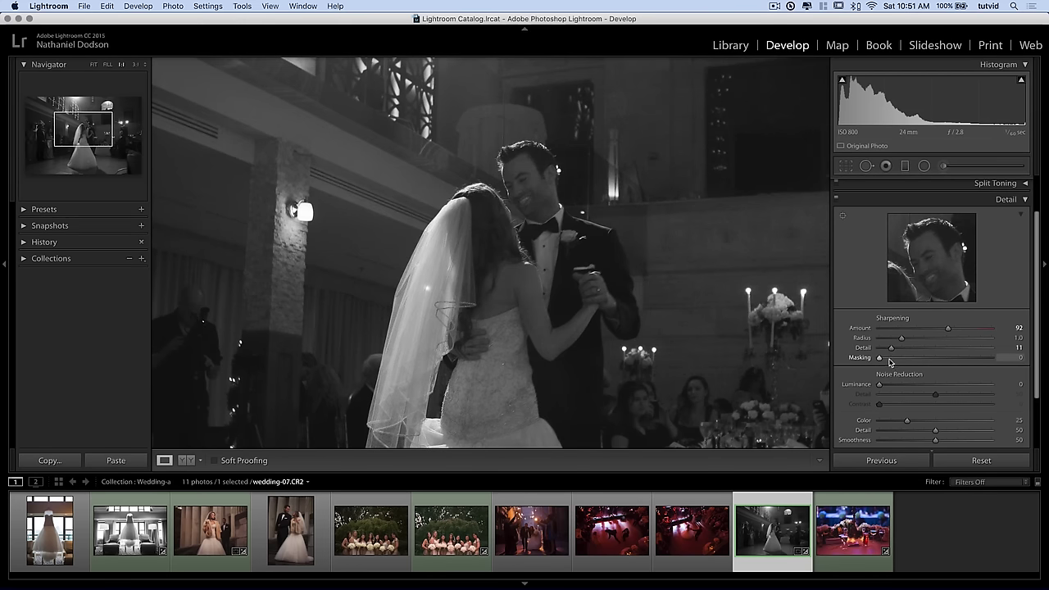
left_click_drag(883, 359, 956, 356)
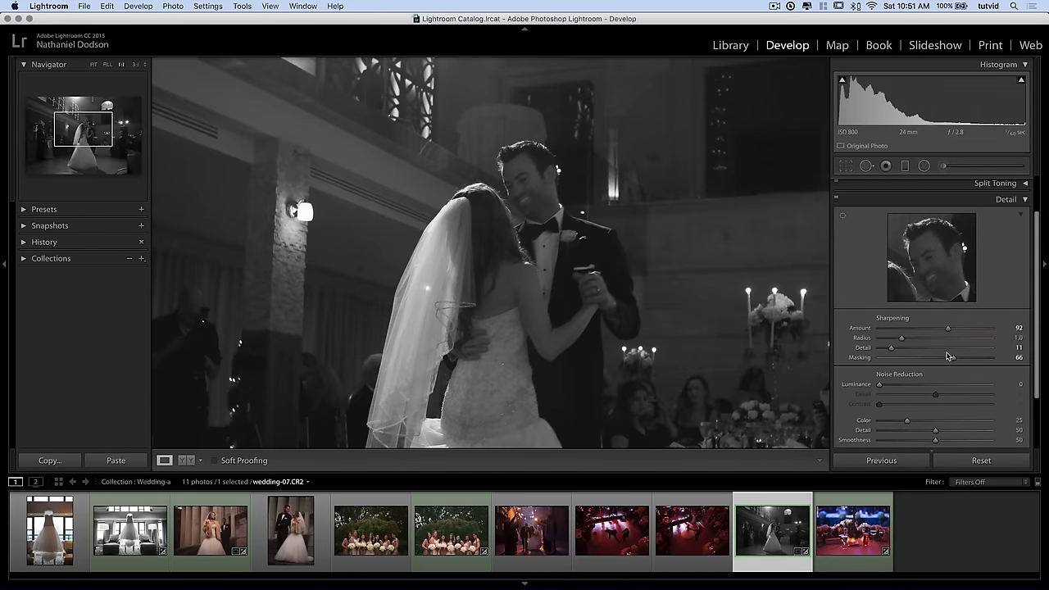
- Set the sharpening Amount to 97 and Luminance noise reduction to 8, and return to the full-photo view
left_click_drag(879, 384, 889, 386)
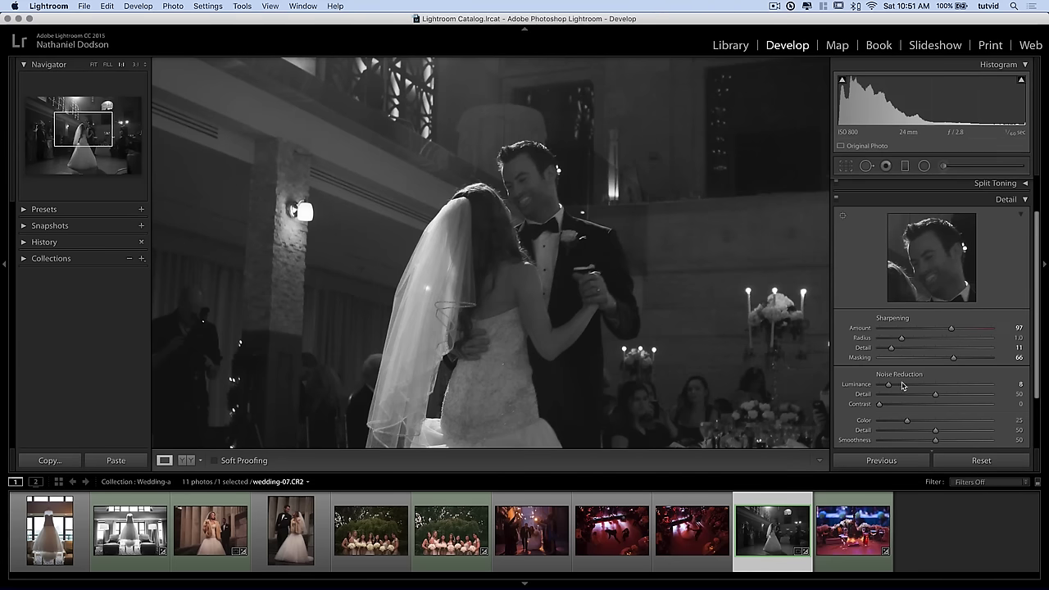
left_click(1014, 199)
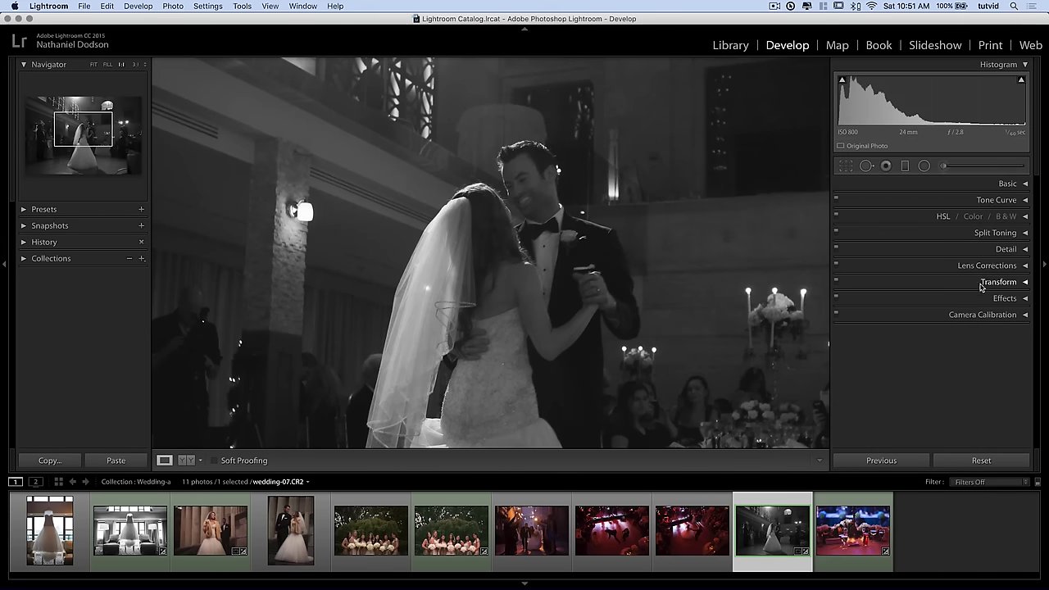
left_click(94, 64)
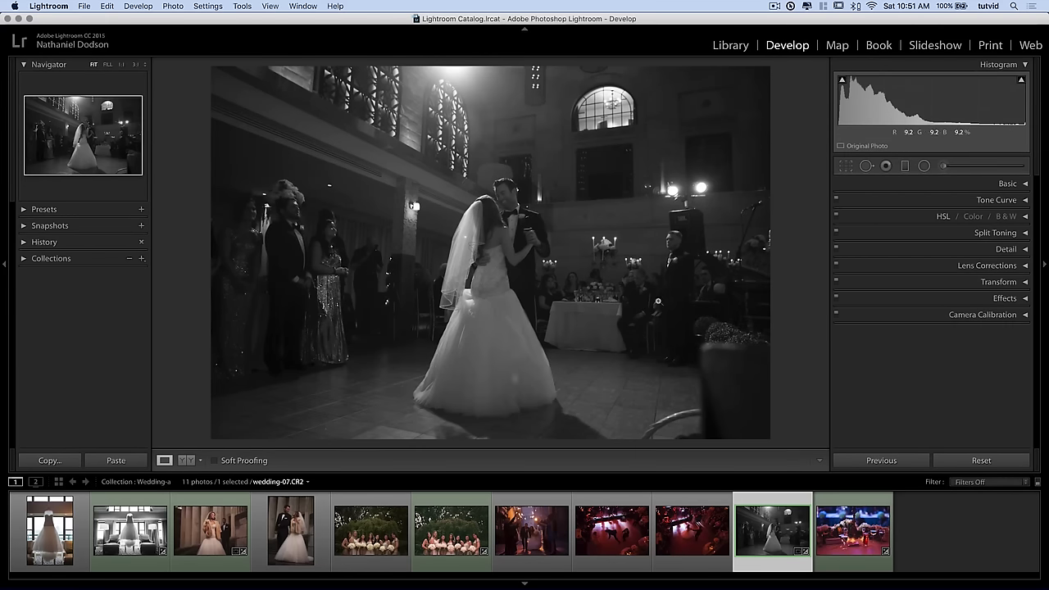
- Shape the RGB point curve with the black point lifted to about 11.4%, a shadow point at about 11.4/11.0% and raised midtones
left_click(1004, 199)
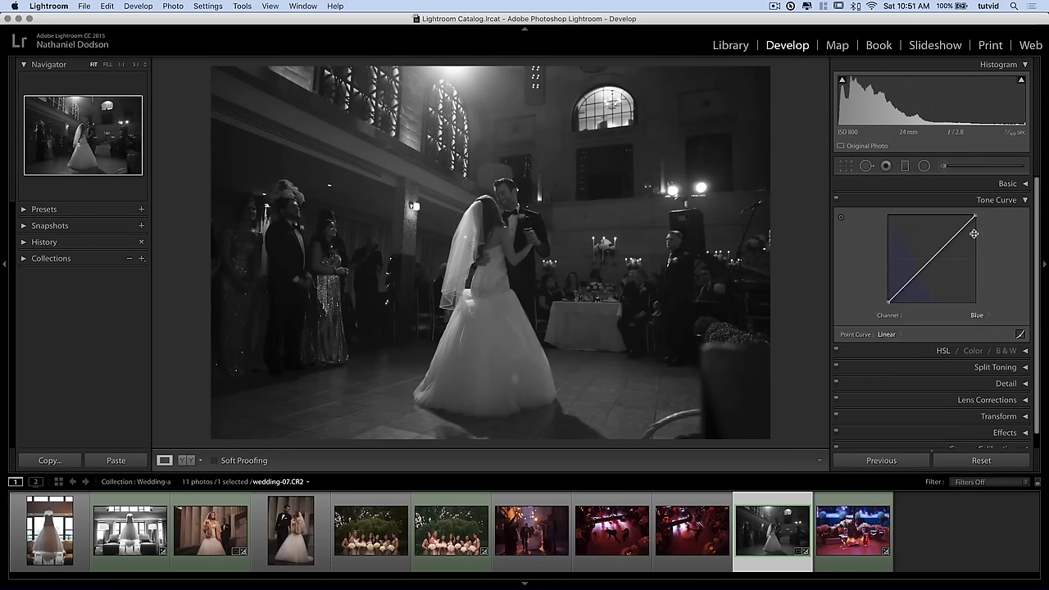
left_click(978, 314)
left_click(971, 288)
mouse_move(890, 307)
left_mouse_down()
mouse_move(888, 290)
mouse_move(911, 277)
mouse_move(890, 290)
mouse_move(895, 302)
mouse_move(888, 292)
left_mouse_up()
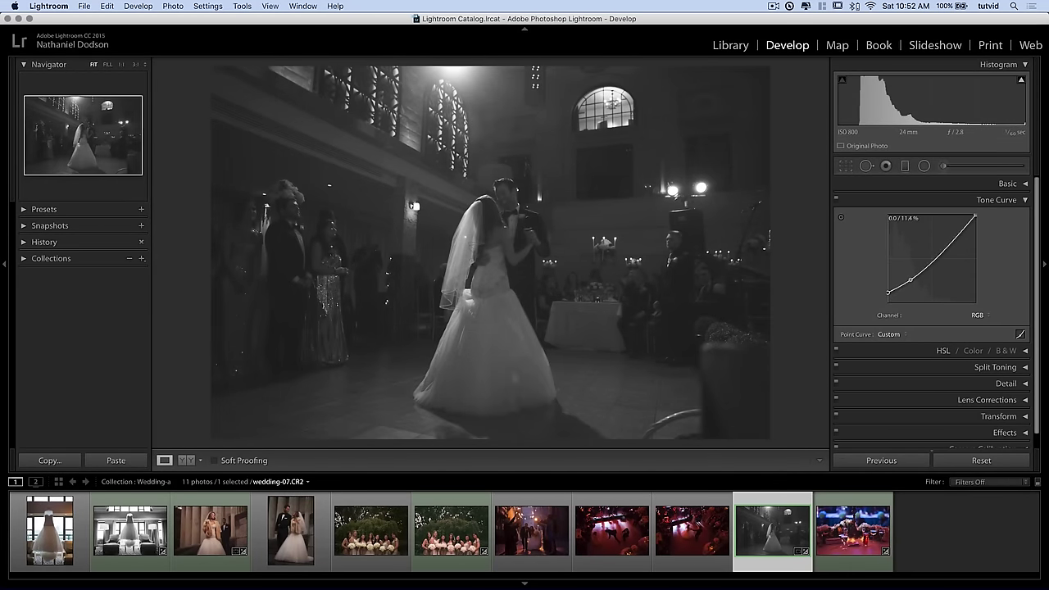
left_click_drag(909, 279, 898, 291)
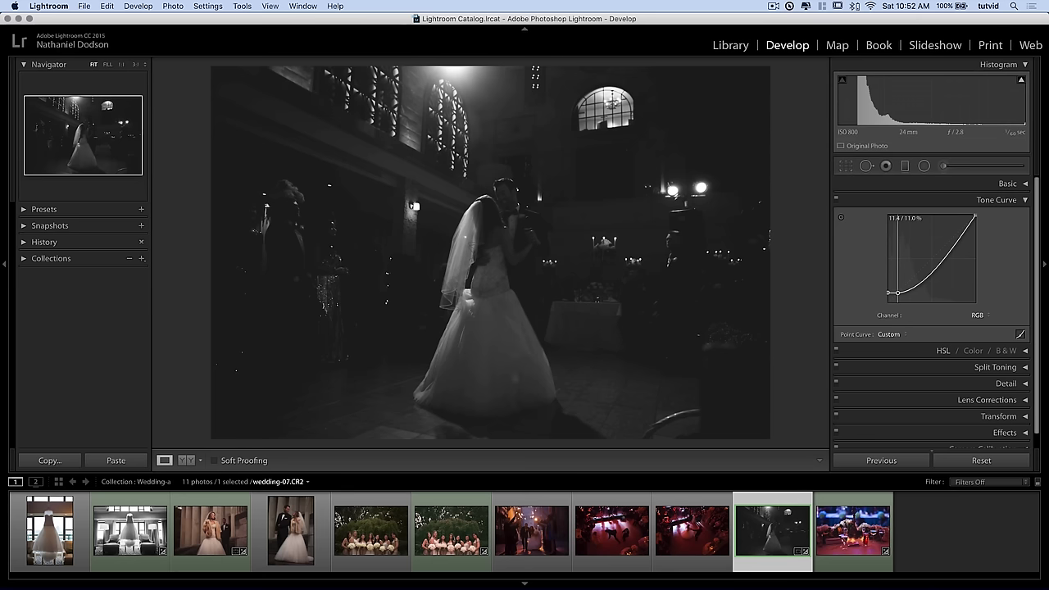
left_click(909, 287)
left_click_drag(938, 267, 927, 253)
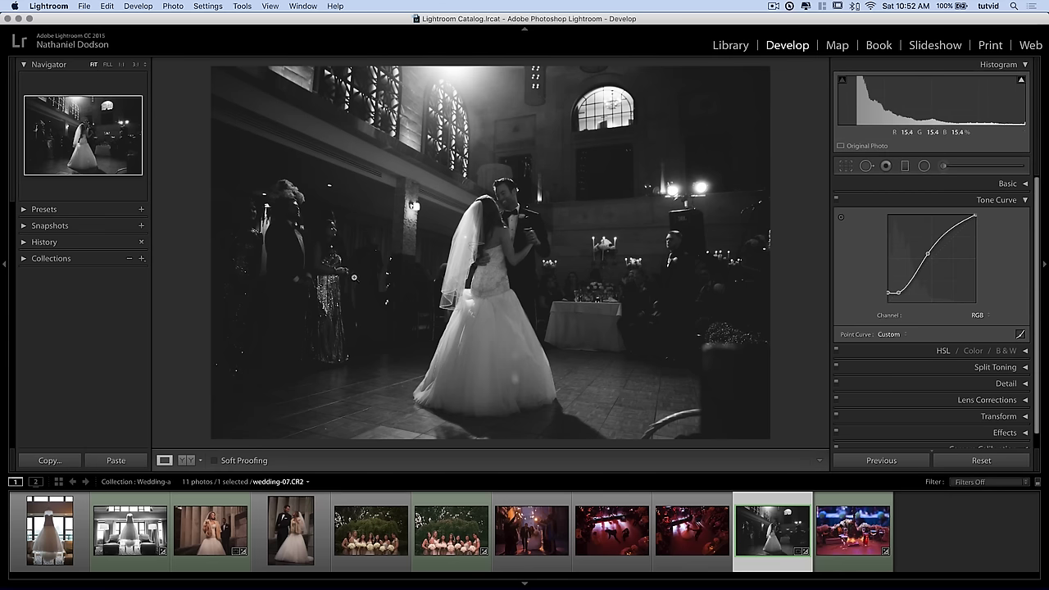
- Compare the dance photo with and without the tone curve, and review the curve's shadow points
left_click(837, 200)
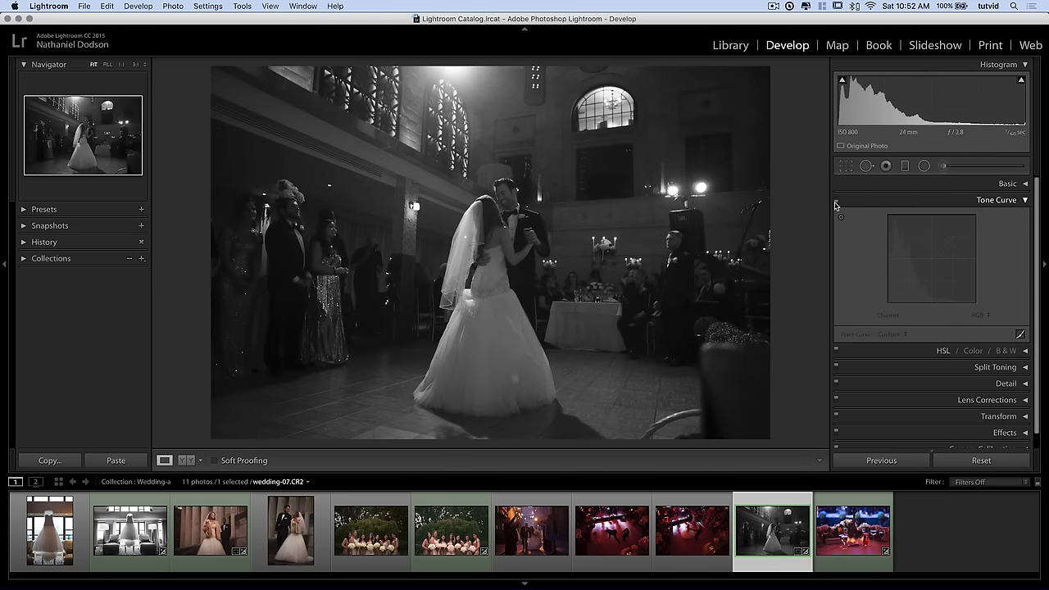
left_click(837, 200)
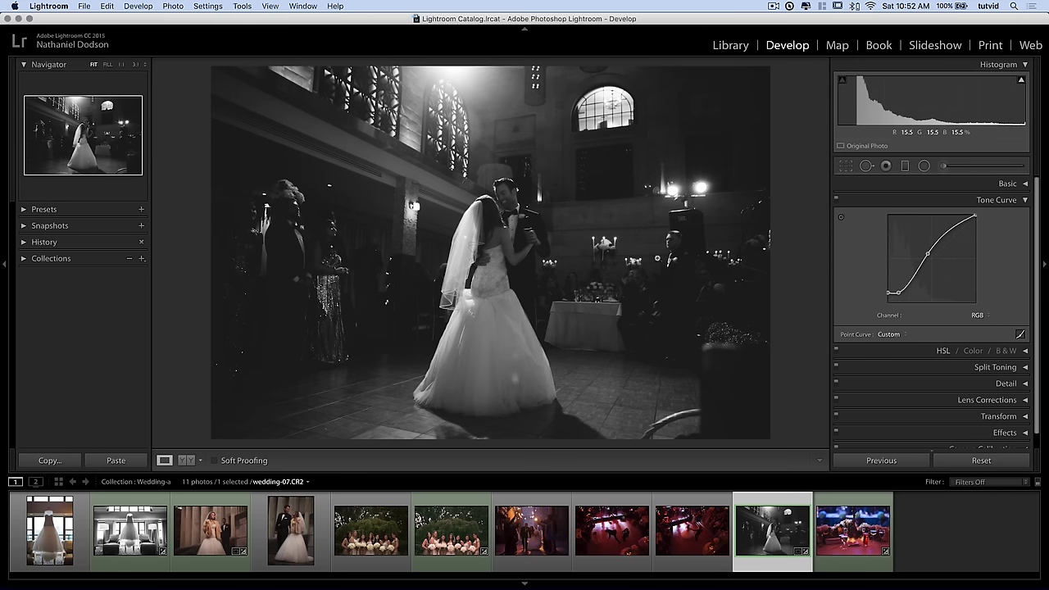
left_click(1003, 200)
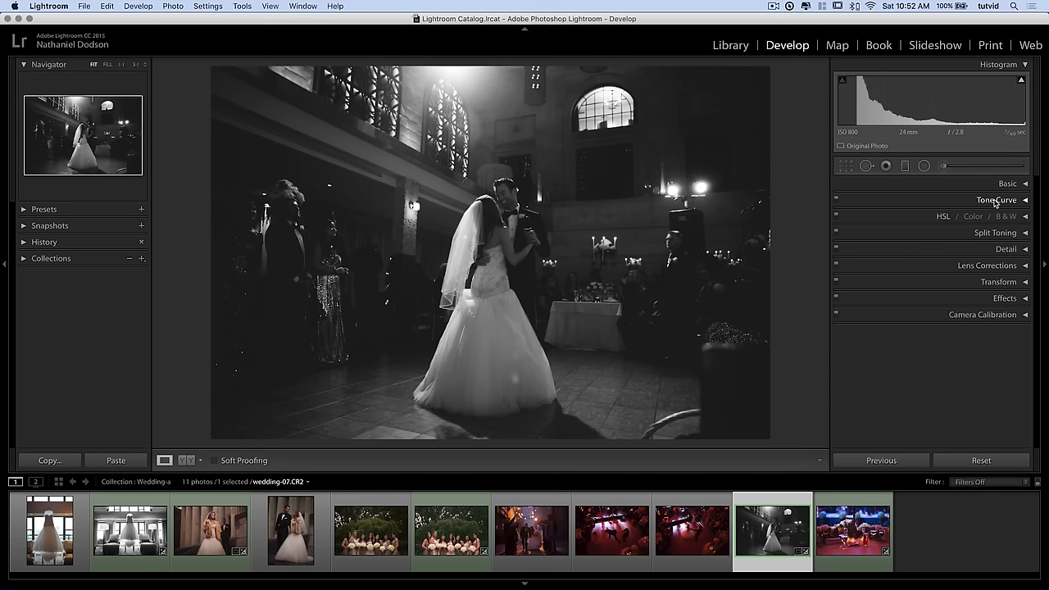
left_click(995, 201)
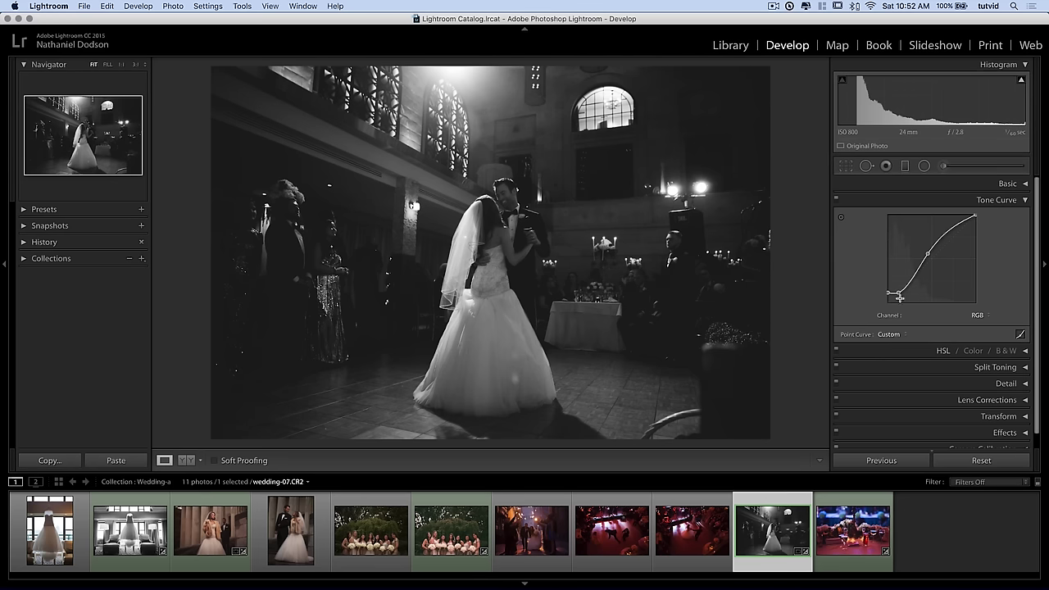
left_click(997, 200)
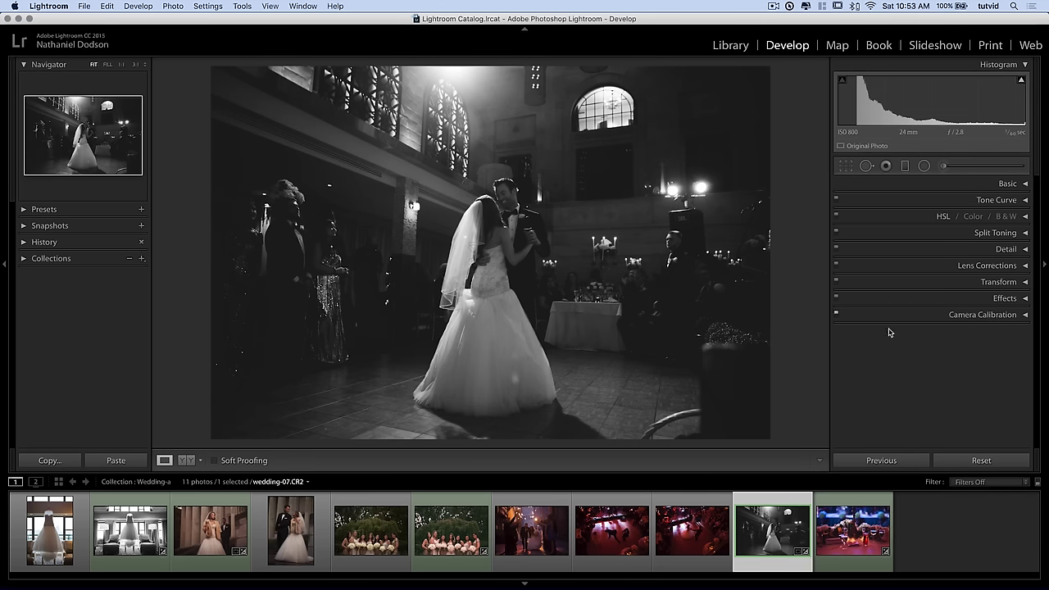
- Add grain with Amount 21, Size 32 and Roughness 67, and try out Dehaze in both directions from +12
left_click(1005, 298)
left_click_drag(893, 392, 967, 413)
left_click(927, 403)
left_click_drag(904, 398, 905, 405)
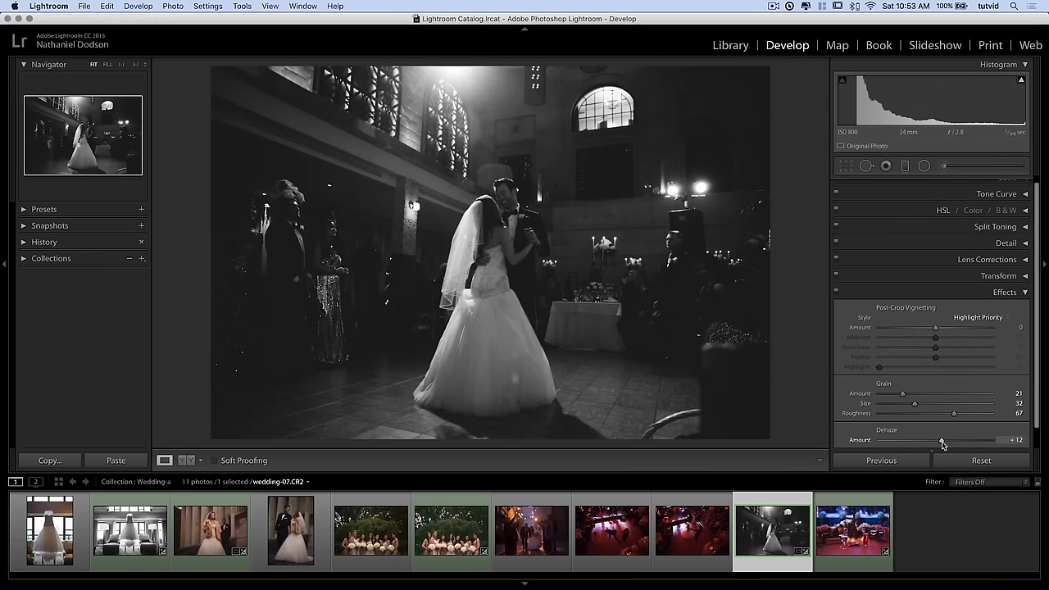
left_click_drag(942, 444, 933, 445)
left_click_drag(924, 442, 935, 440)
left_click(1002, 292)
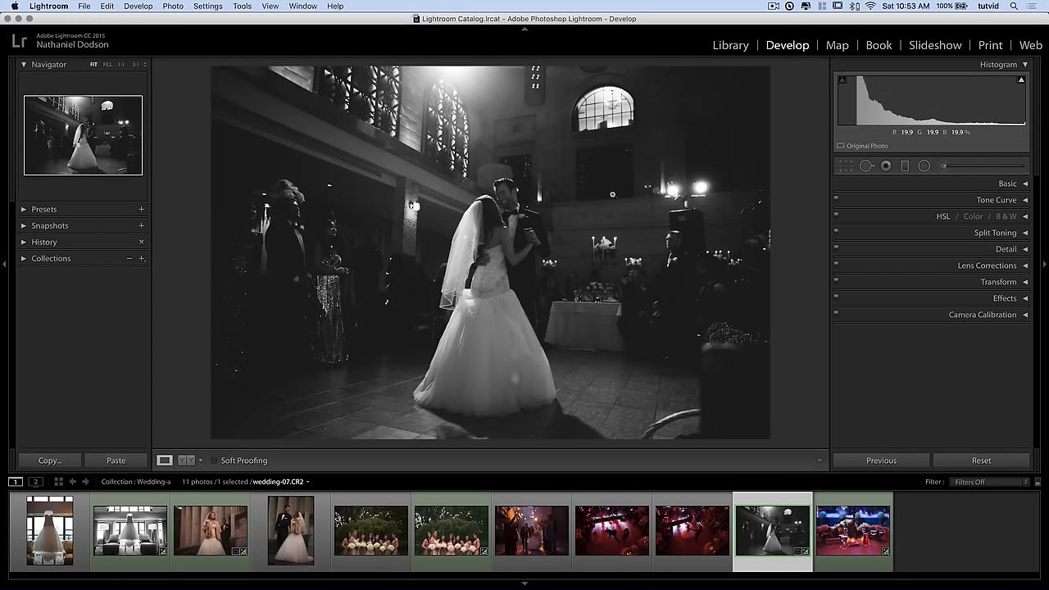
- Darken the dance floor with a graduated filter from the photo's bottom edge to the couple's waist, Clarity 0 and Exposure -0.47
left_click(905, 165)
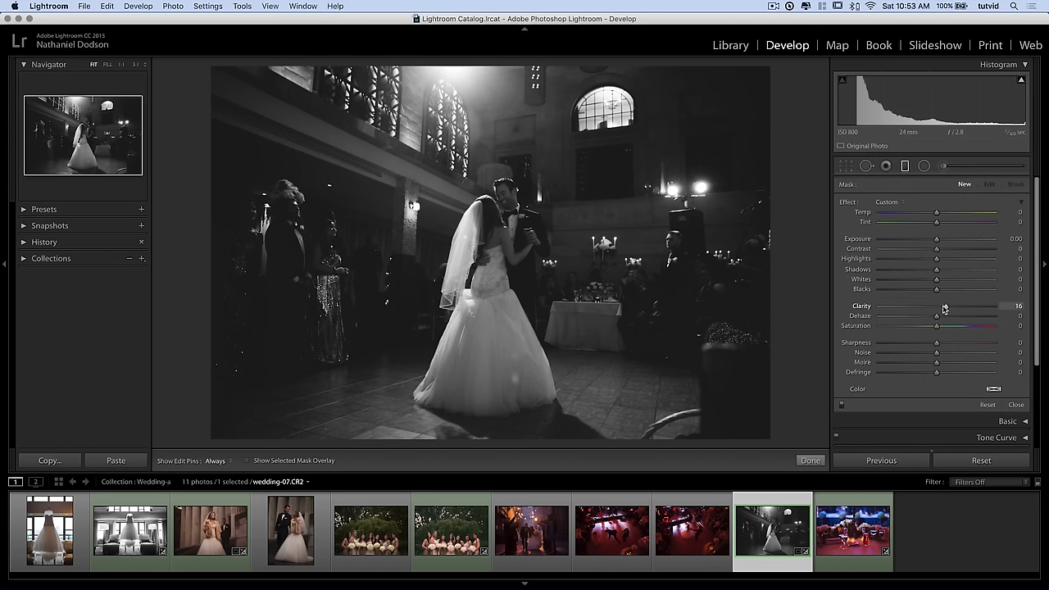
left_click_drag(937, 240, 935, 241)
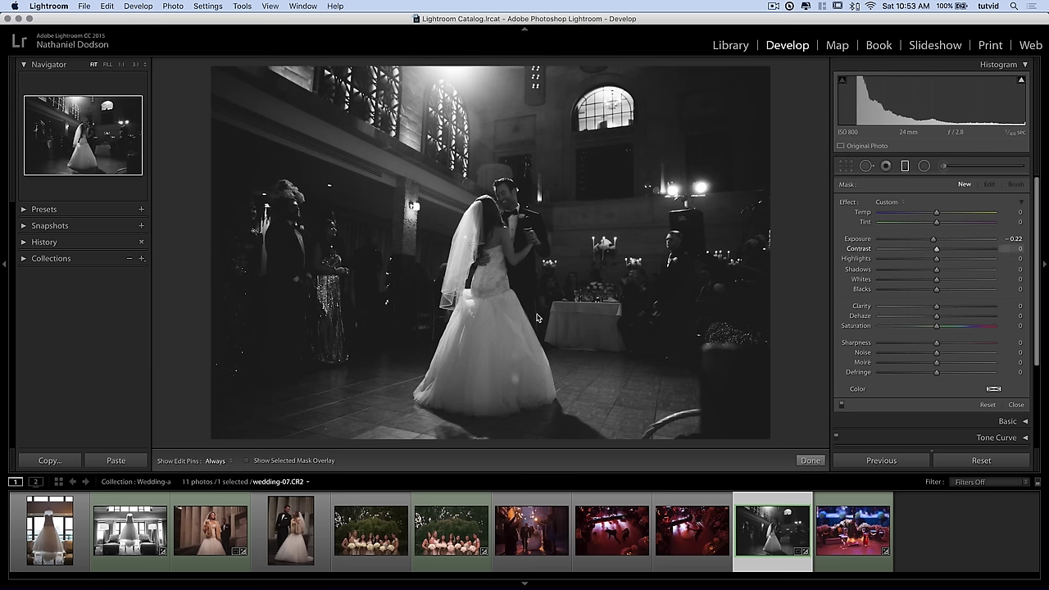
left_click_drag(497, 438, 501, 274)
left_click_drag(934, 242, 931, 239)
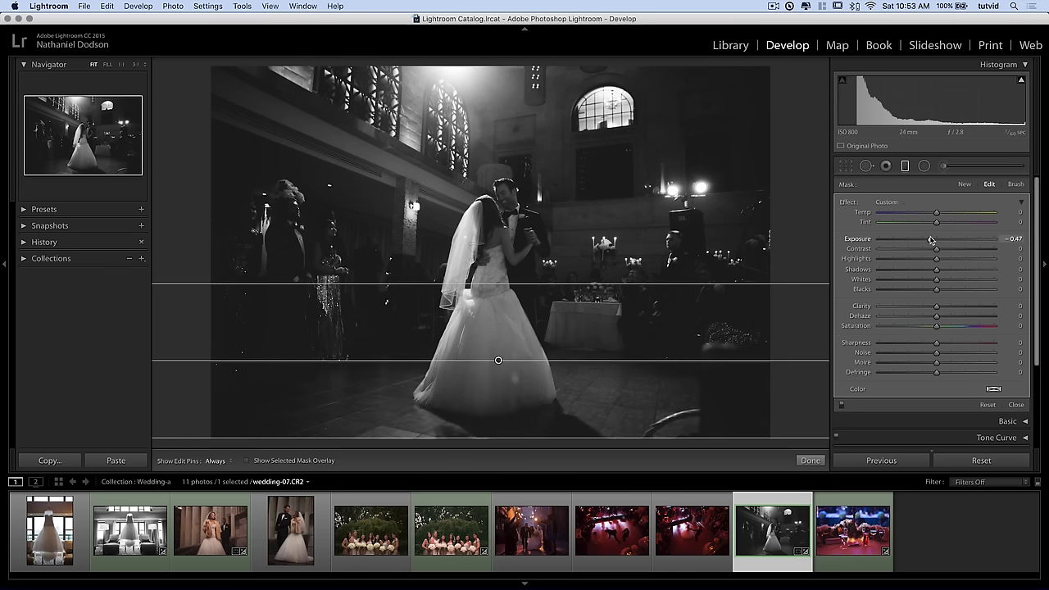
- Brighten the upper hall with a second graduated filter from the photo's top edge to the couple, with Exposure 0.62
left_click(963, 185)
left_click_drag(484, 65, 483, 254)
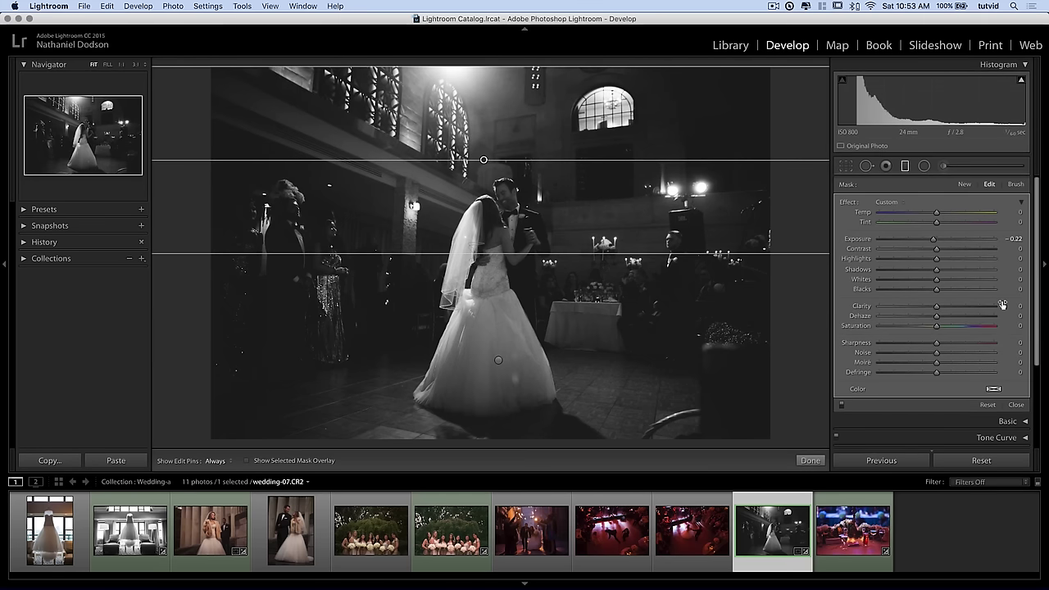
left_click_drag(933, 238, 945, 240)
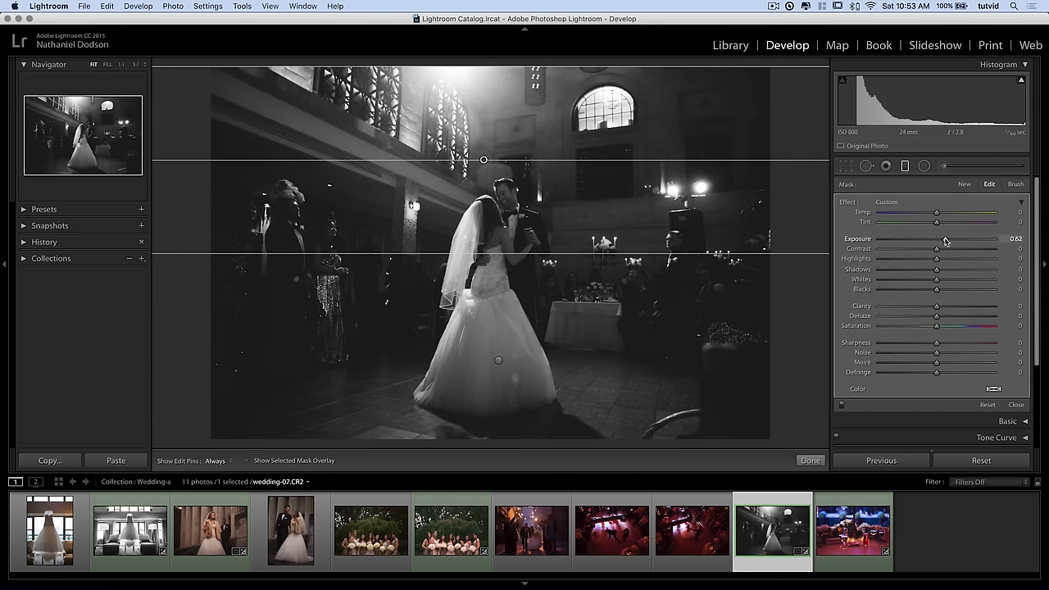
left_click(964, 185)
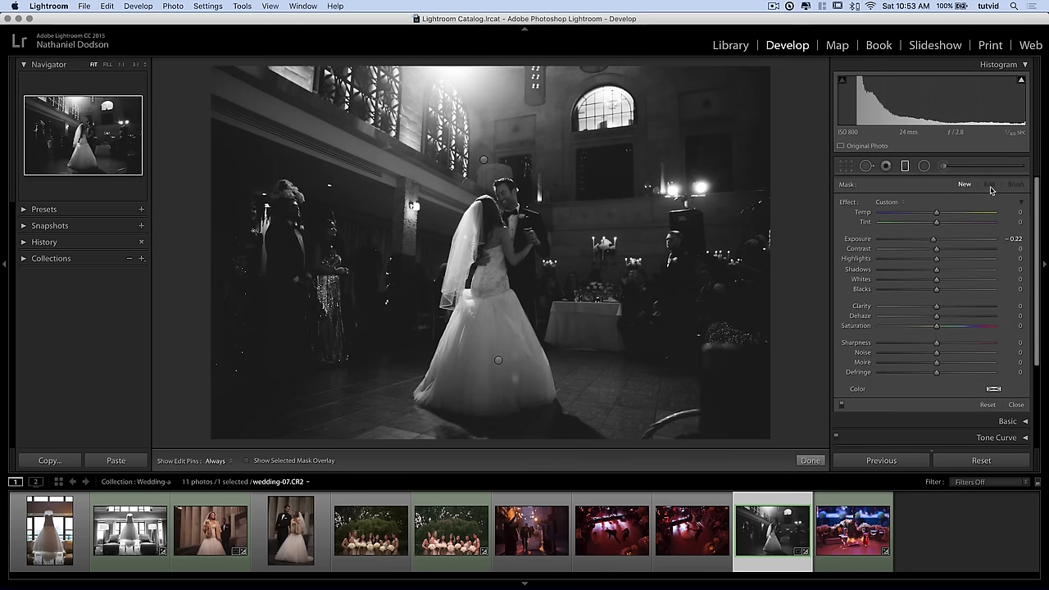
- Compare the dance photo with and without its graduated filters, and view it side by side with the unedited original
left_click(841, 405)
left_click(841, 405)
left_click(907, 167)
left_click(187, 461)
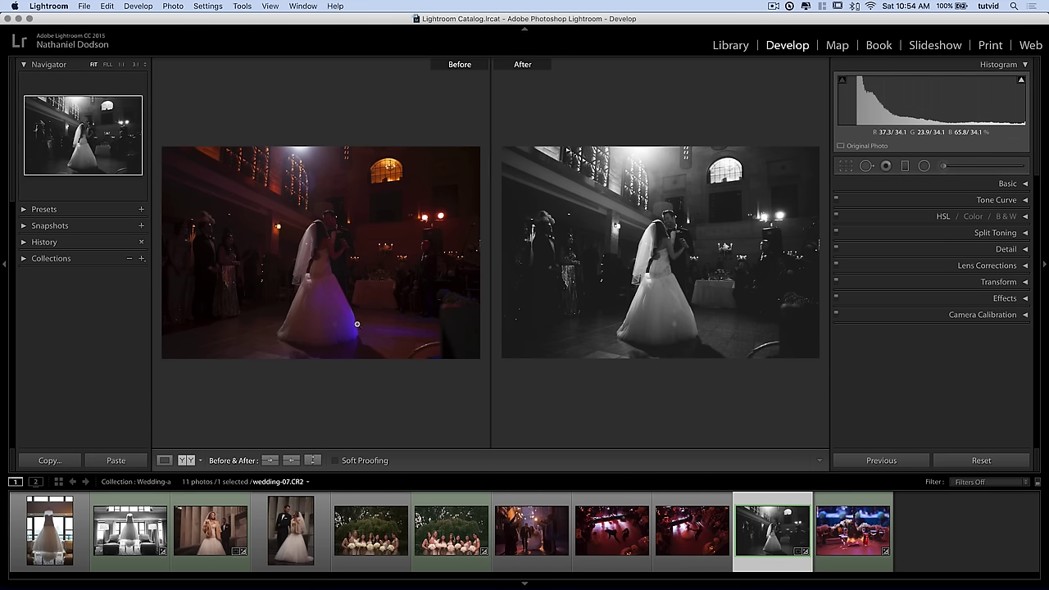
left_click(166, 461)
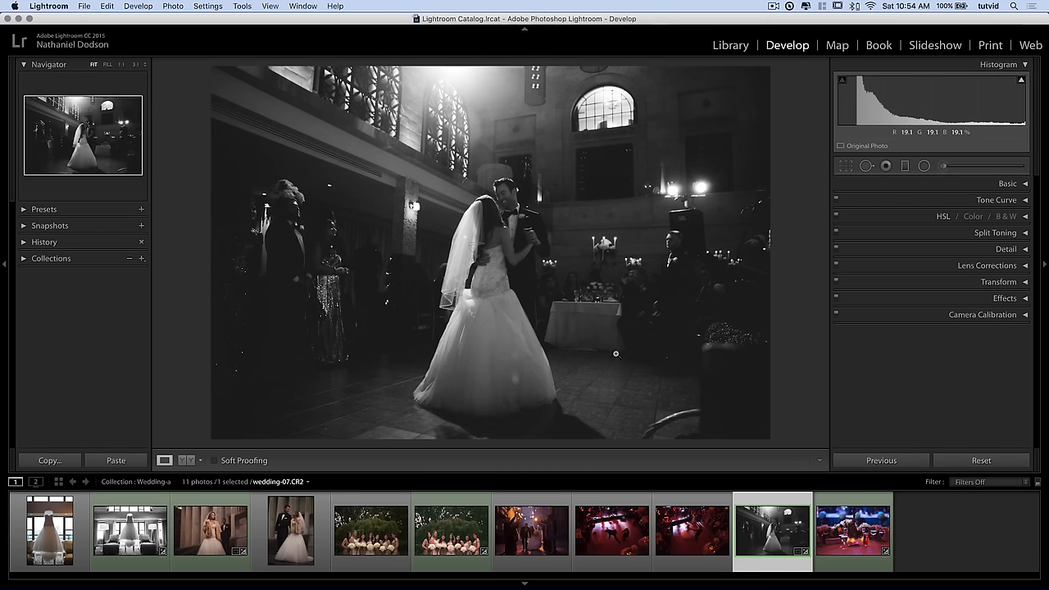
- Review the collection's edited photos, from the hanging dress through the bridal portrait, bridesmaids and table setting, and return to the first-dance photo
left_click(129, 530)
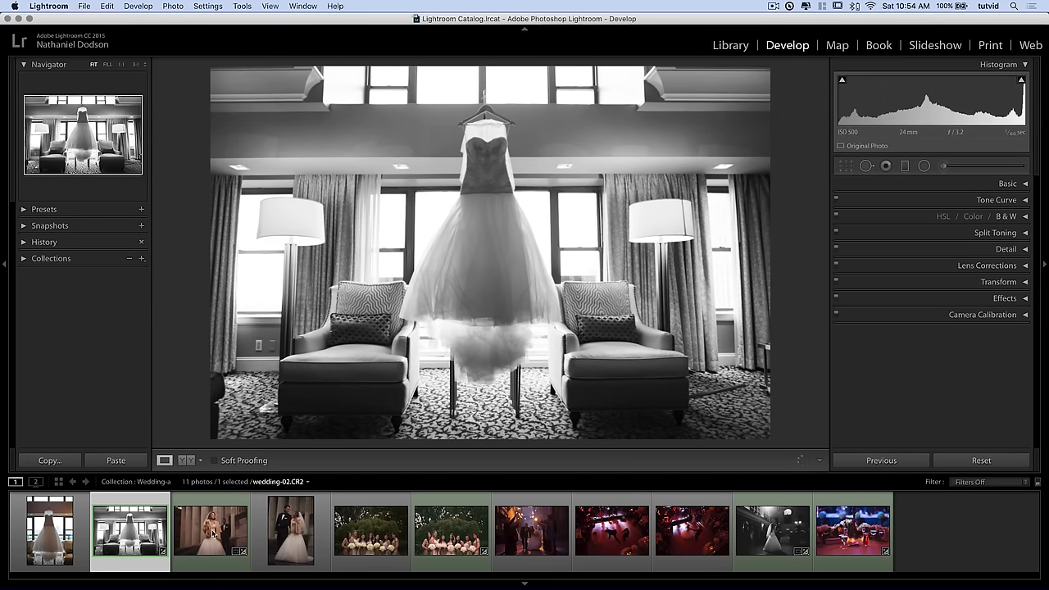
key("Right")
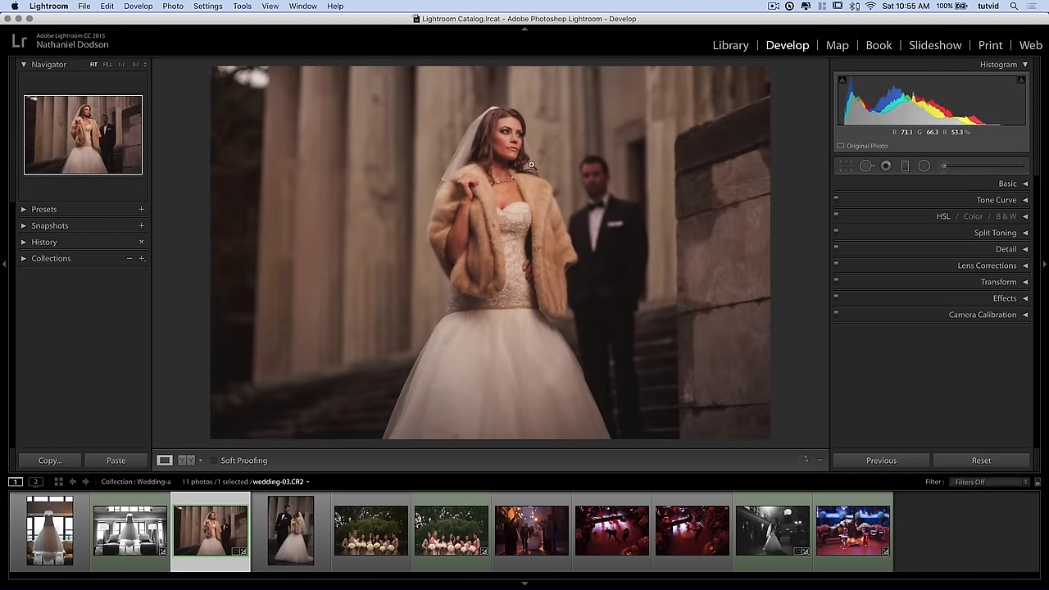
key("Right")
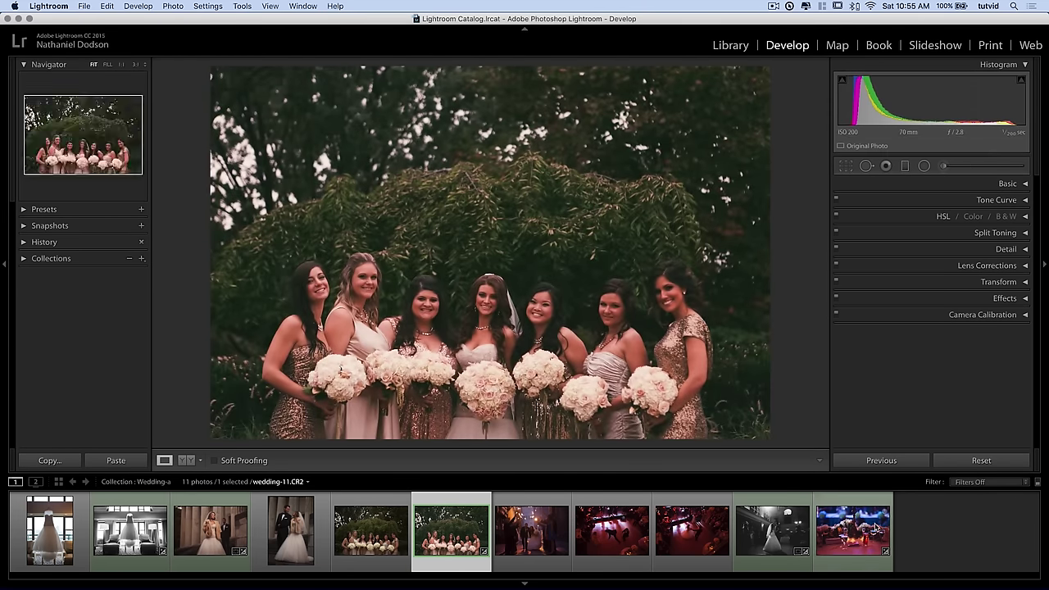
left_click(875, 527)
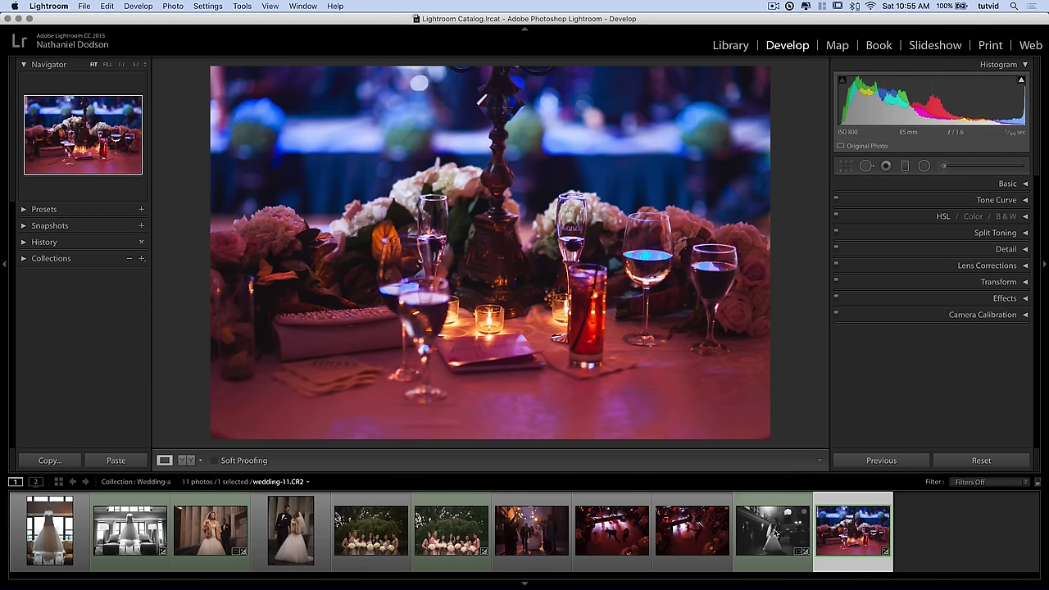
left_click(769, 538)
left_click(701, 528)
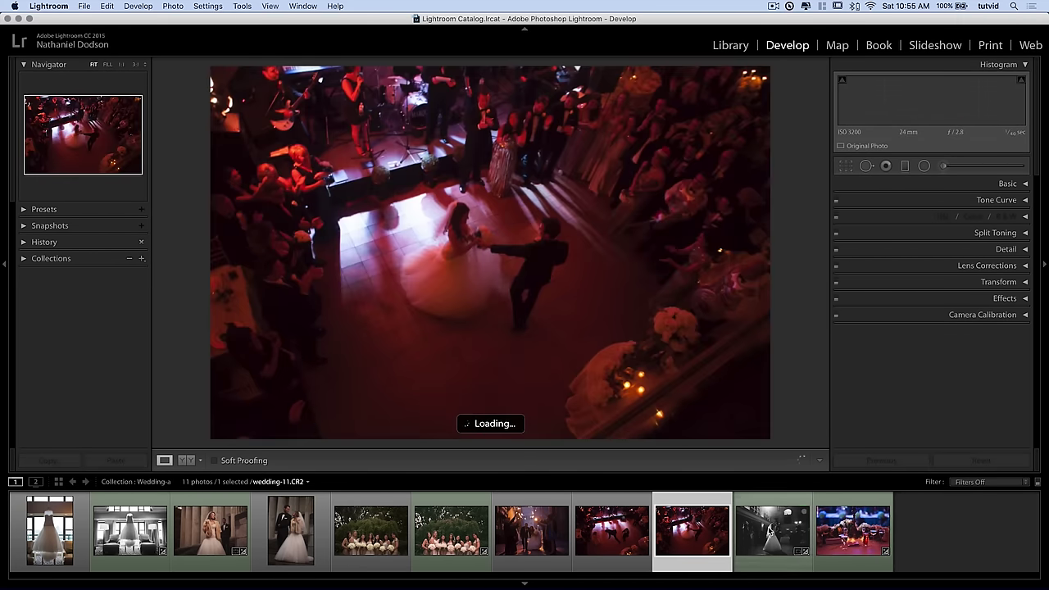
left_click(770, 531)
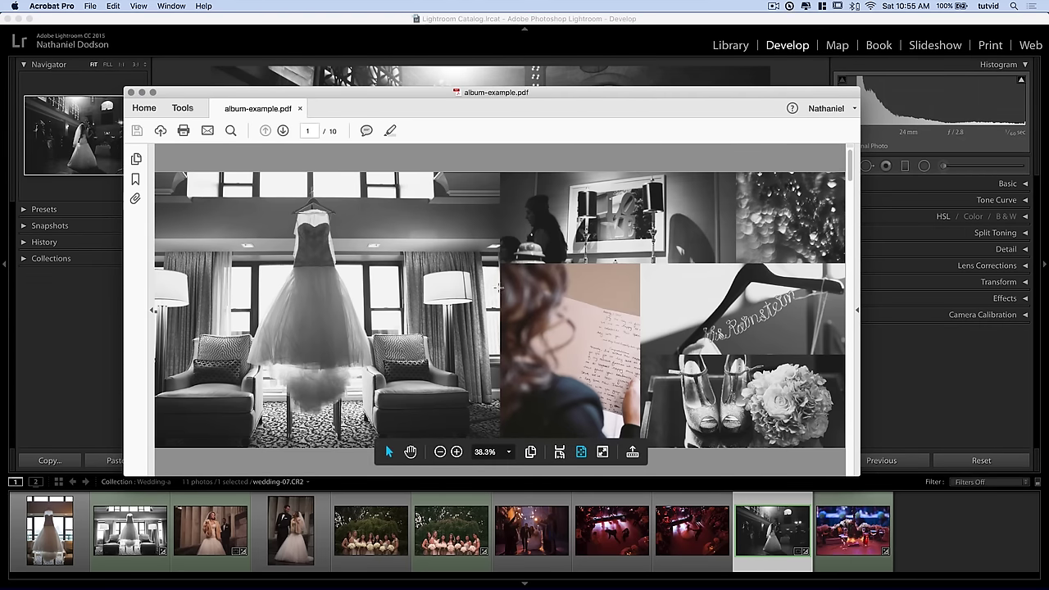
- Look through the spreads of album-example.pdf in Acrobat Pro for consistent photo styling, and switch back to Lightroom
scroll(522, 305, "down", 3)
scroll(523, 303, "down", 8)
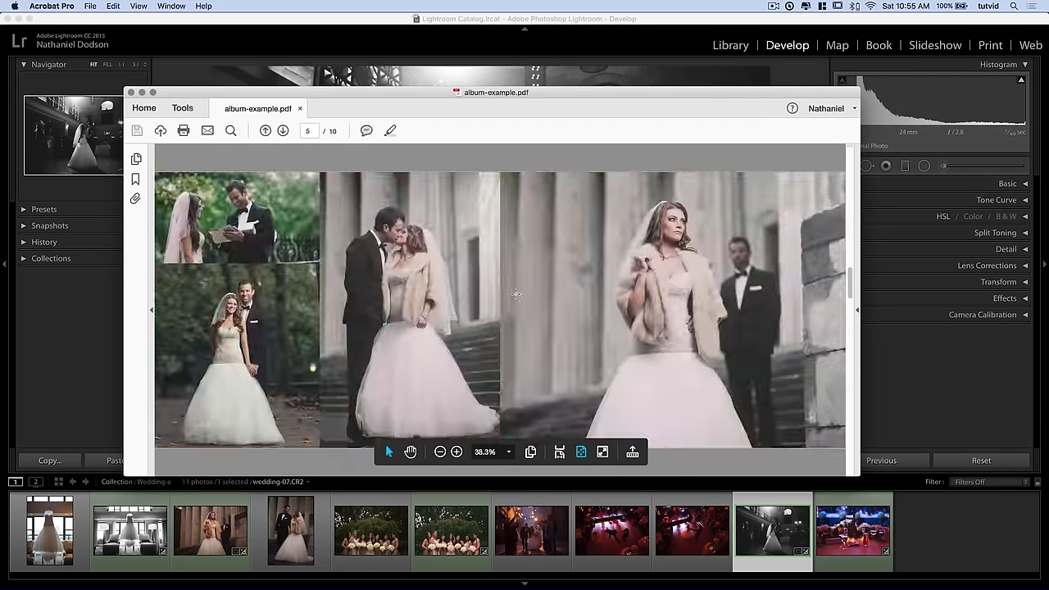
scroll(516, 292, "down", 6)
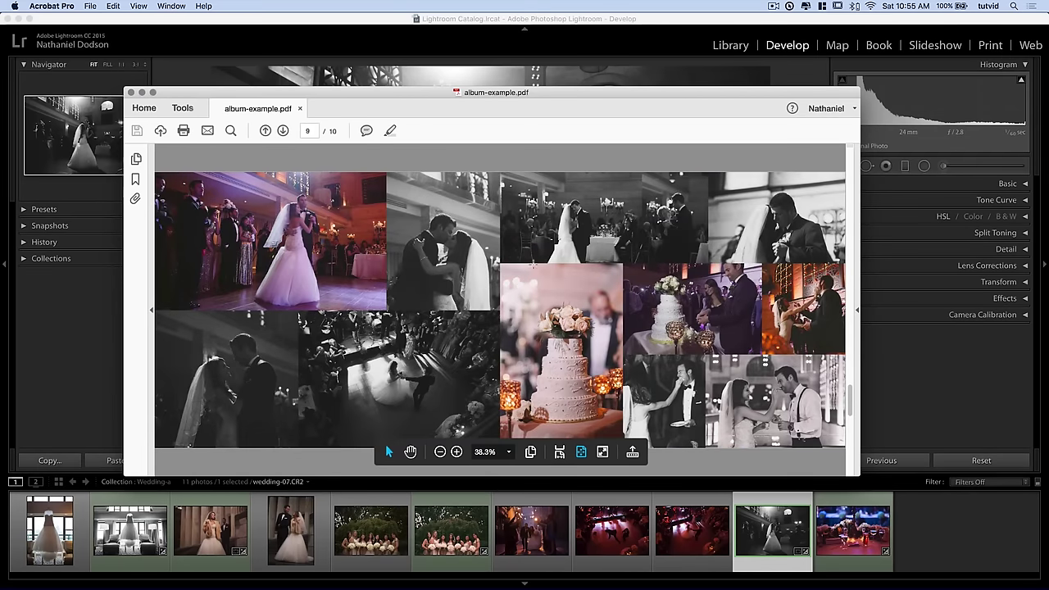
scroll(530, 268, "down", 2)
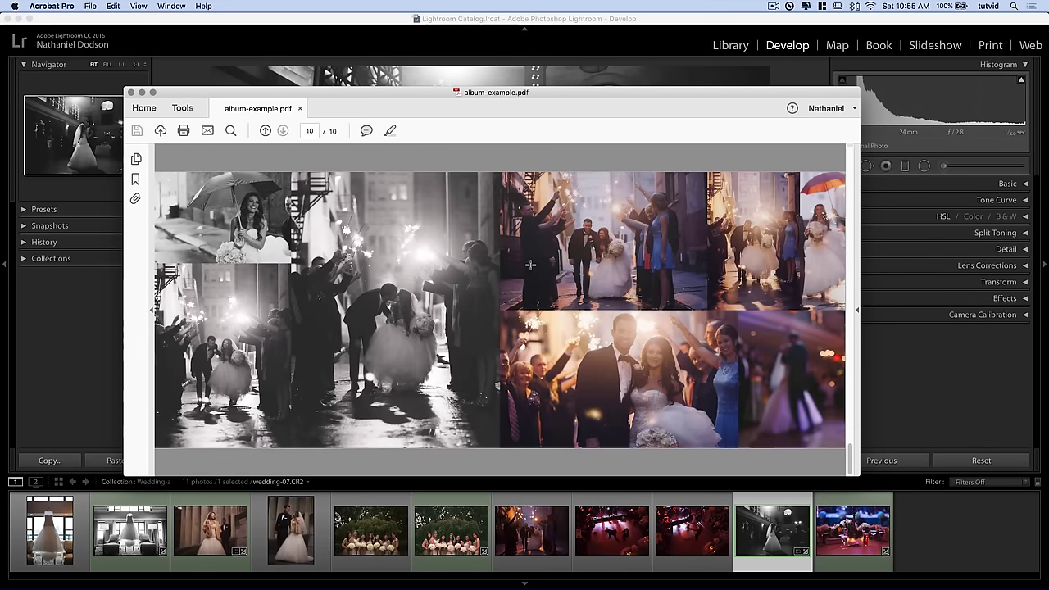
scroll(527, 261, "up", 2)
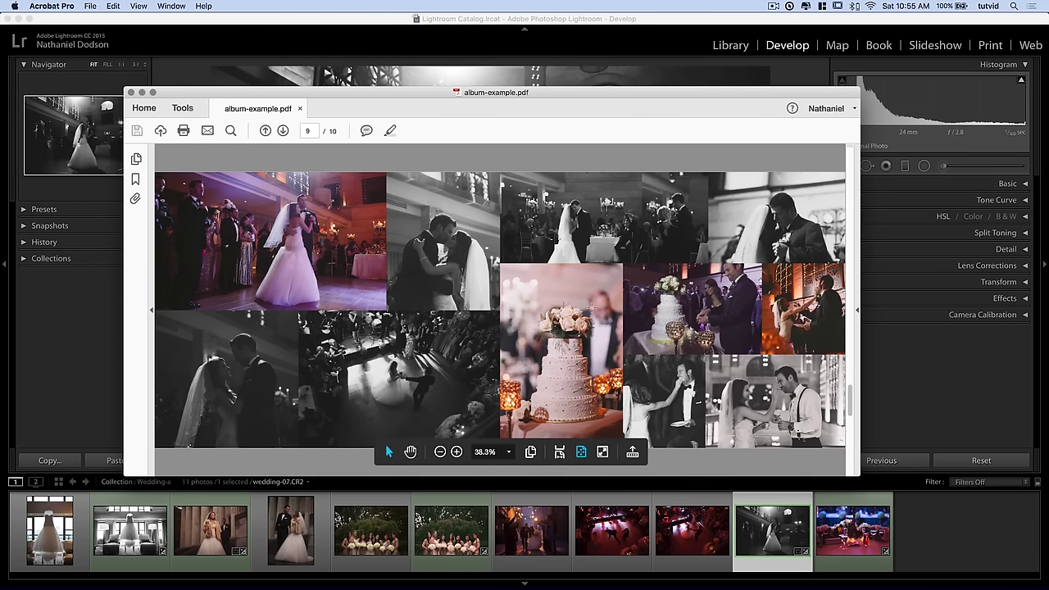
scroll(560, 374, "up", 2)
scroll(529, 344, "up", 2)
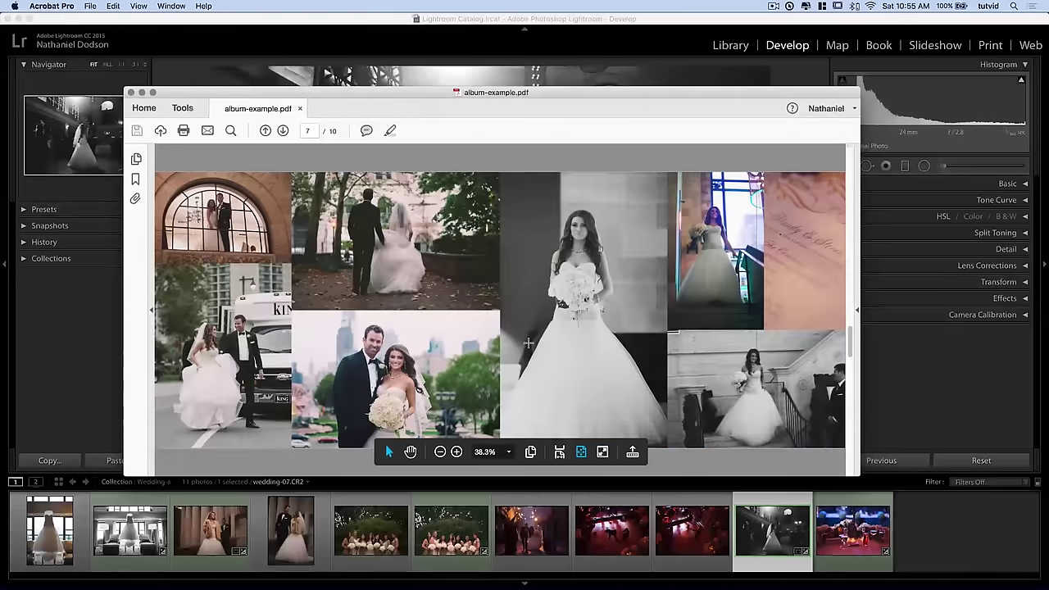
scroll(538, 328, "up", 2)
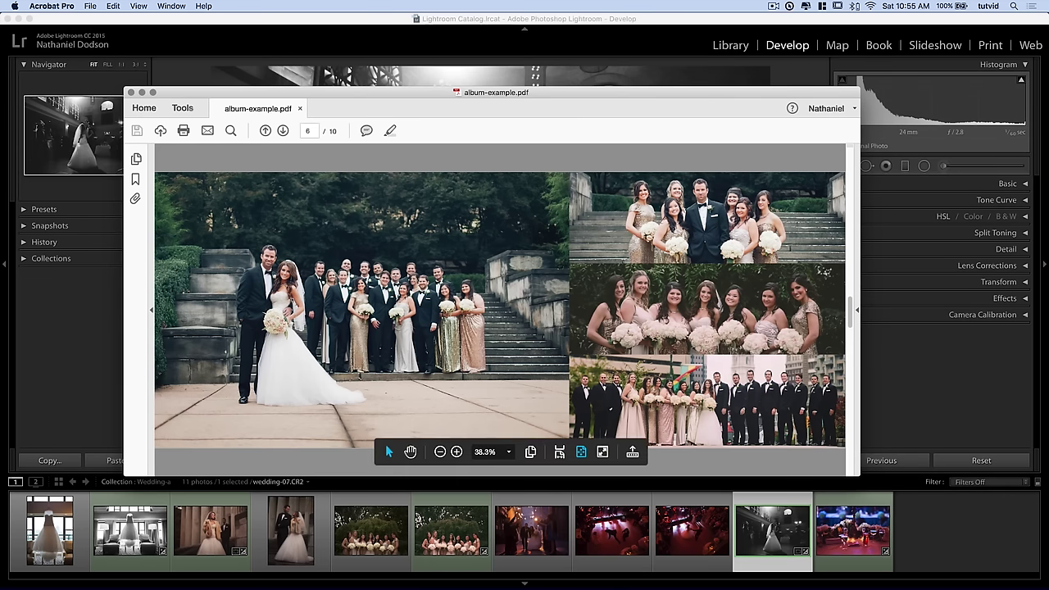
scroll(385, 444, "up", 5)
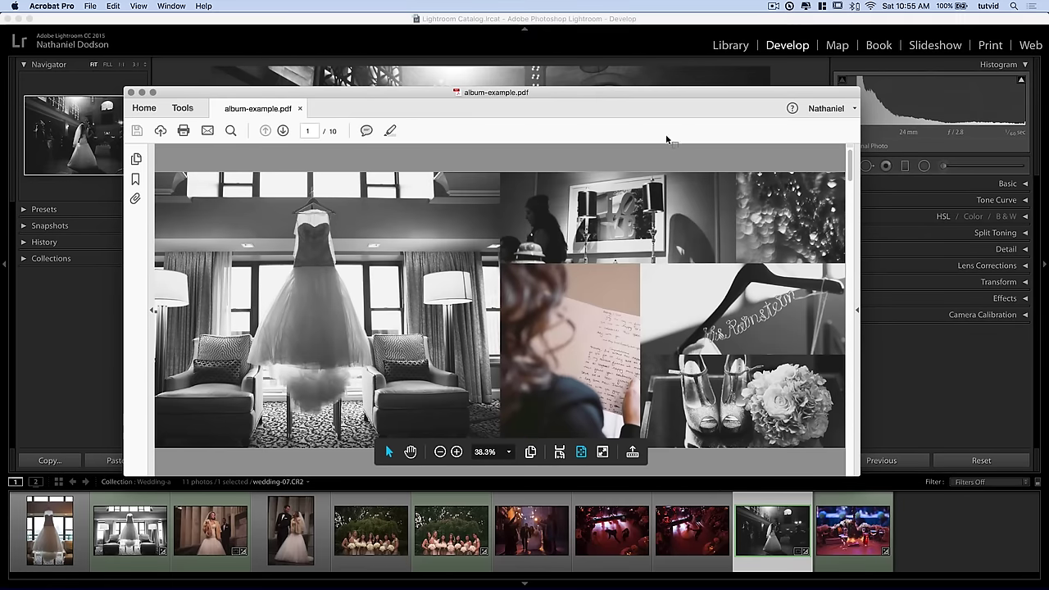
key("super+Tab")
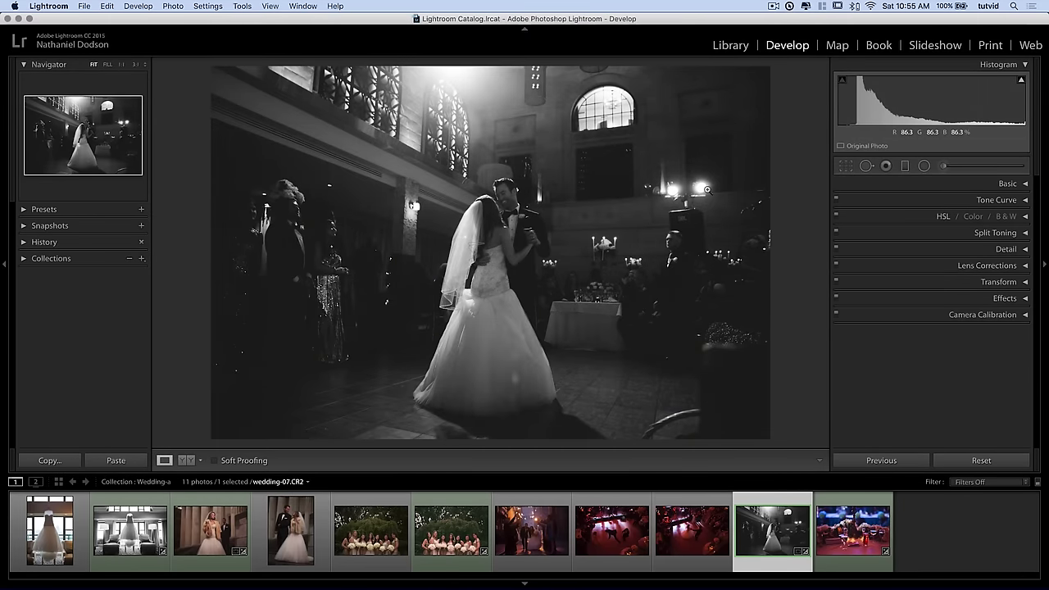